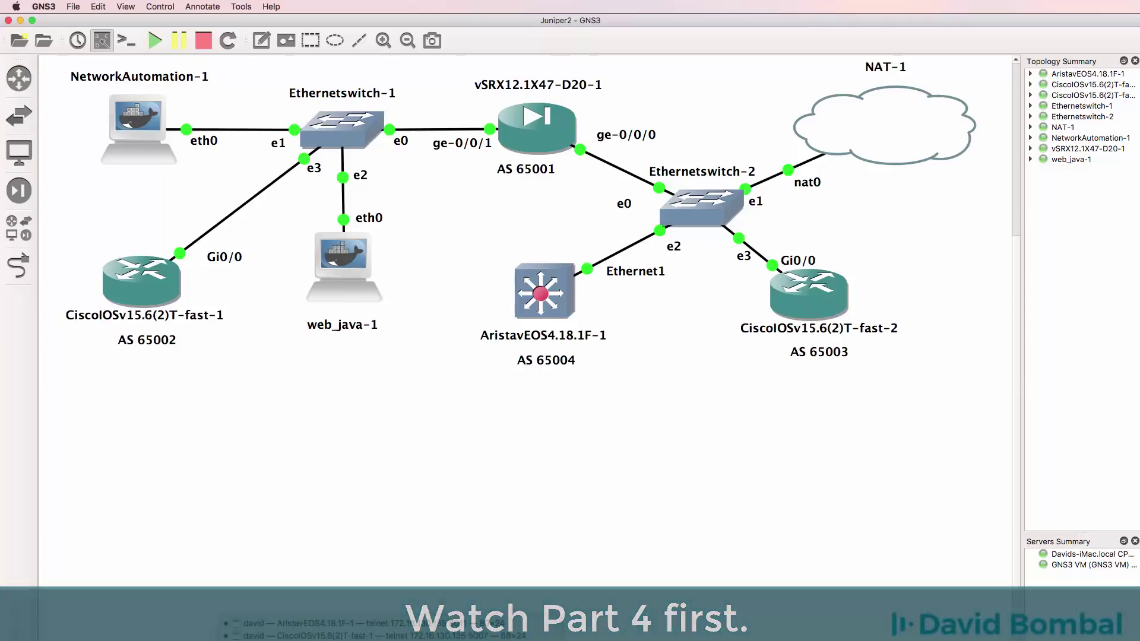
- Name the Cisco router R2 and bring up GigabitEthernet0/0 as 192.168.122.12 255.255.255.0
key("super+Tab")
key("Return")
key("Return")
key("Return")
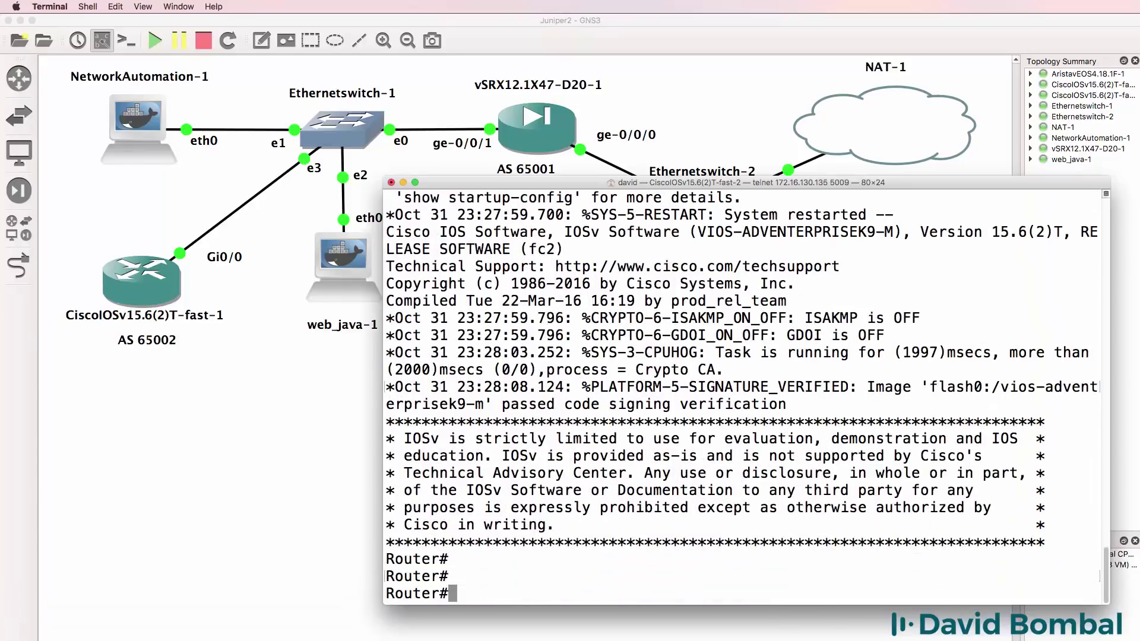
type("conf t")
key("Return")
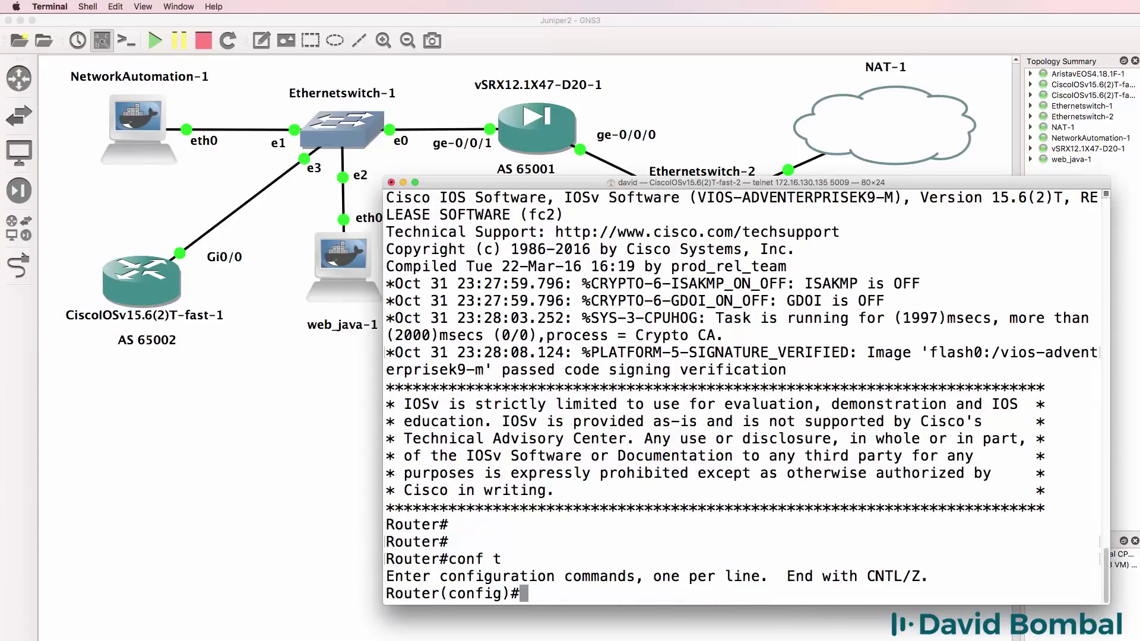
type("host R2")
key("Return")
type("int g0/")
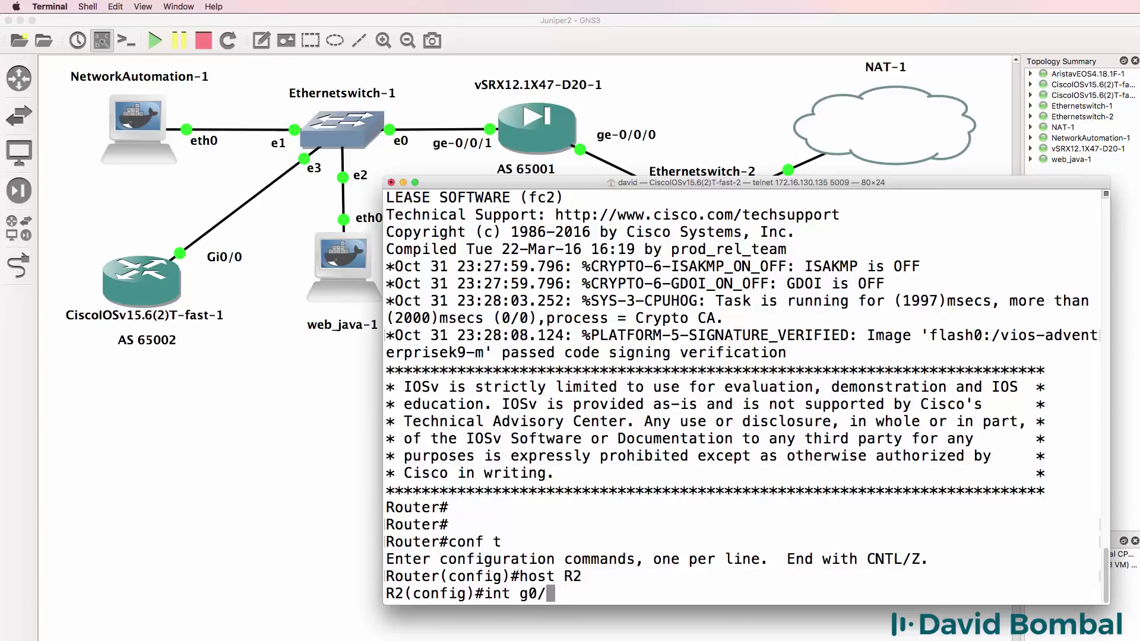
type("0")
key("Return")
type("no shut")
key("Return")
type("ip ad")
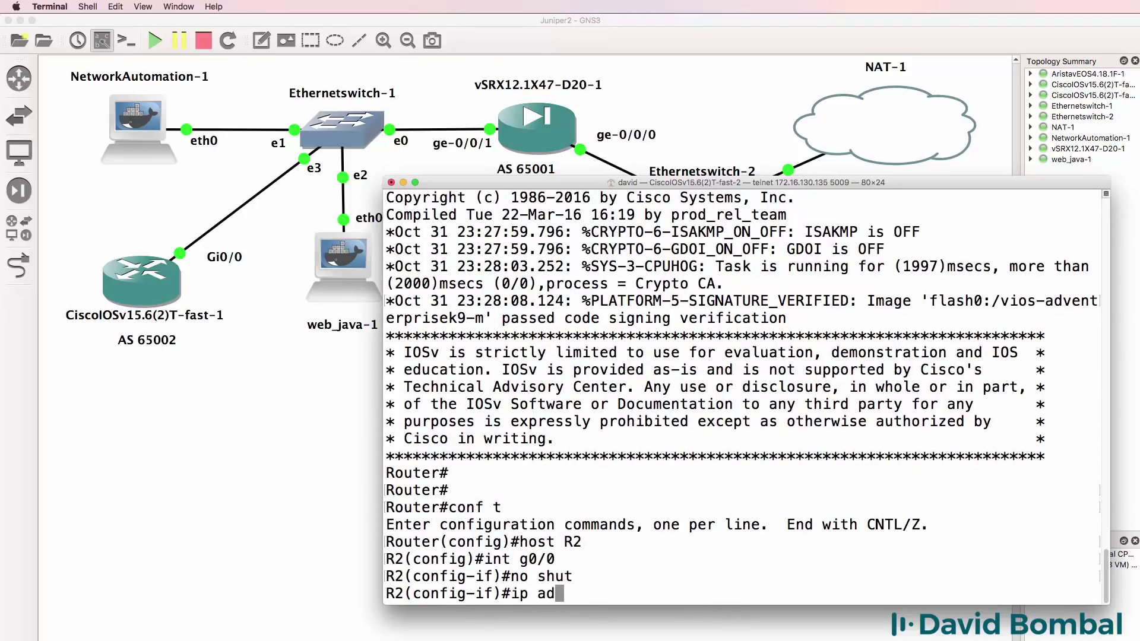
type("d")
key("Tab")
type("192.168.12")
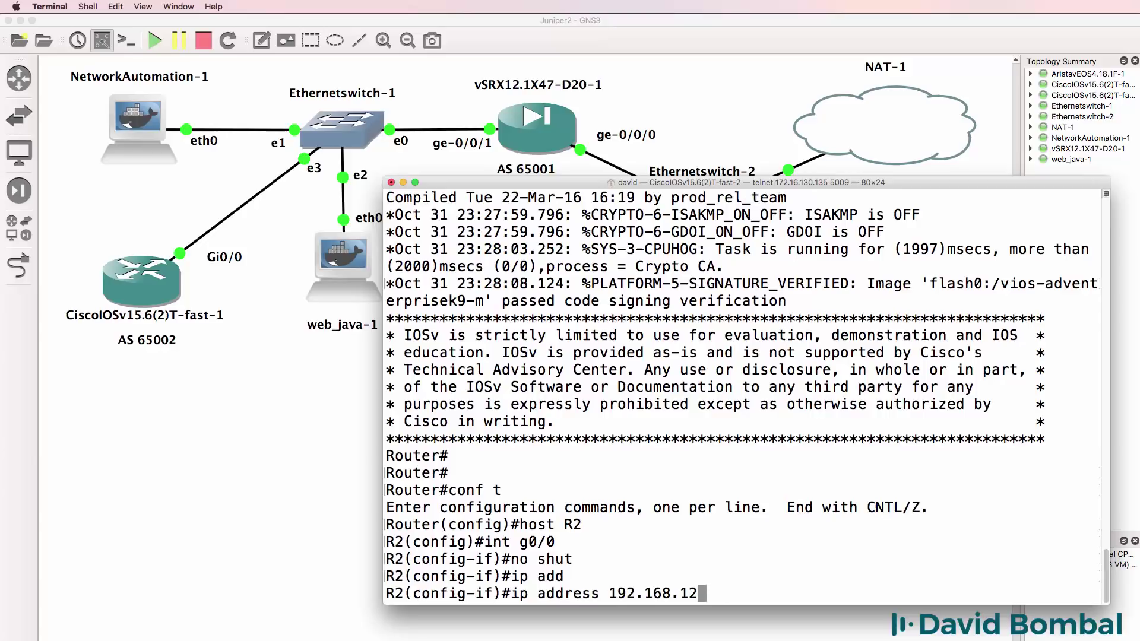
type("2.12 255.25")
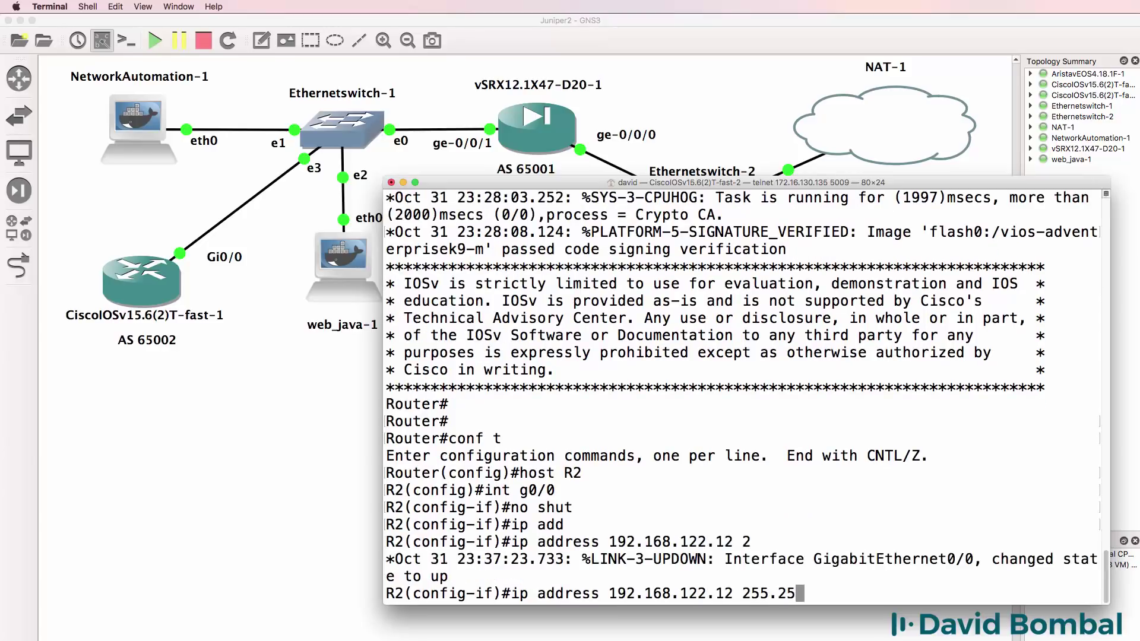
type("5.255.0")
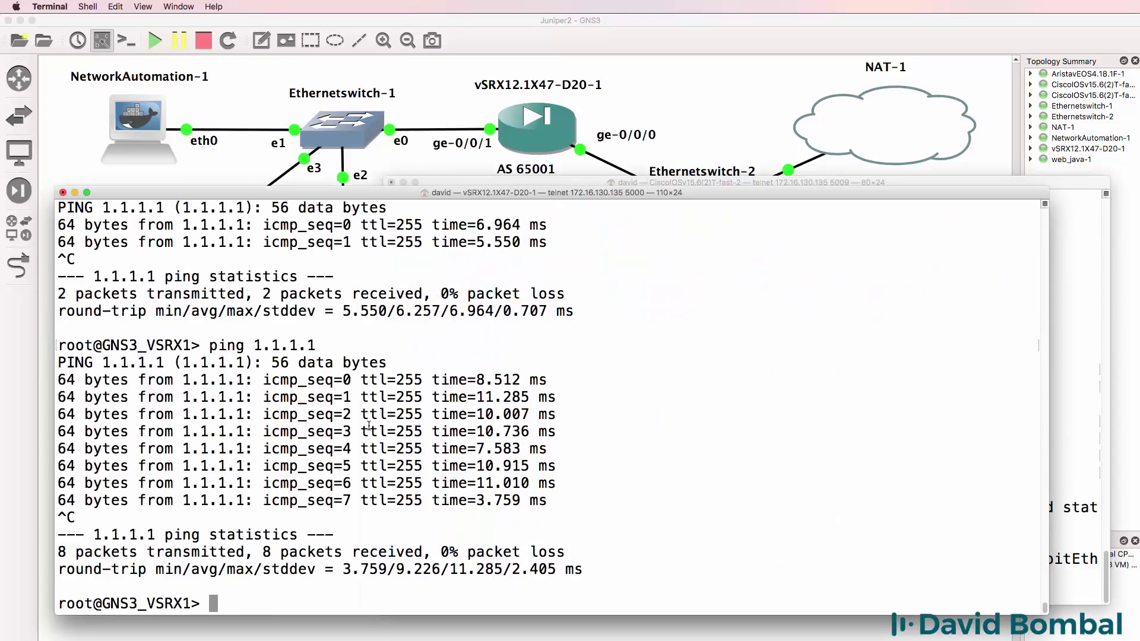
type("show configuration")
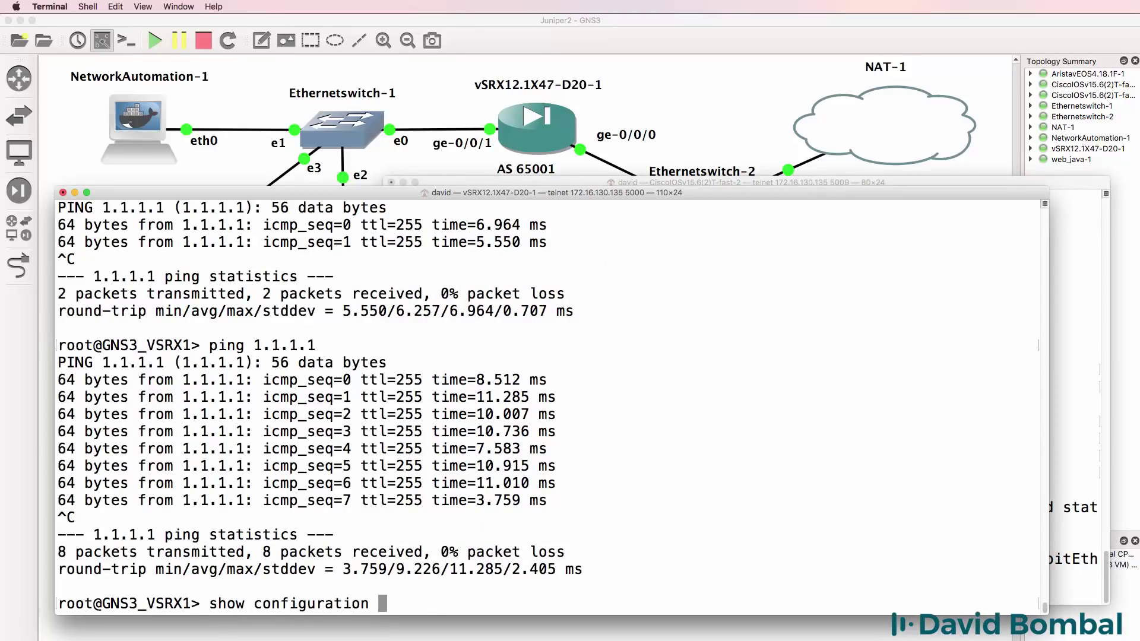
- Page through the vSRX configuration to confirm its BGP neighbor is 192.168.122.12
key("Return")
key("space")
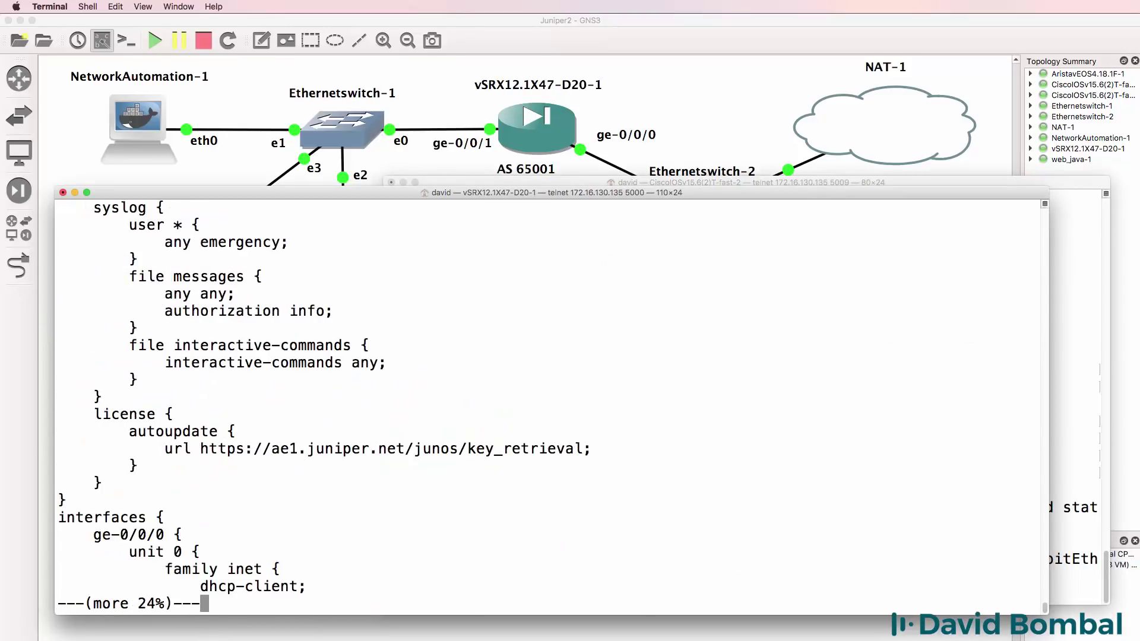
key("space")
key("Return")
key("Return")
key("Return")
key("Return")
key("Return")
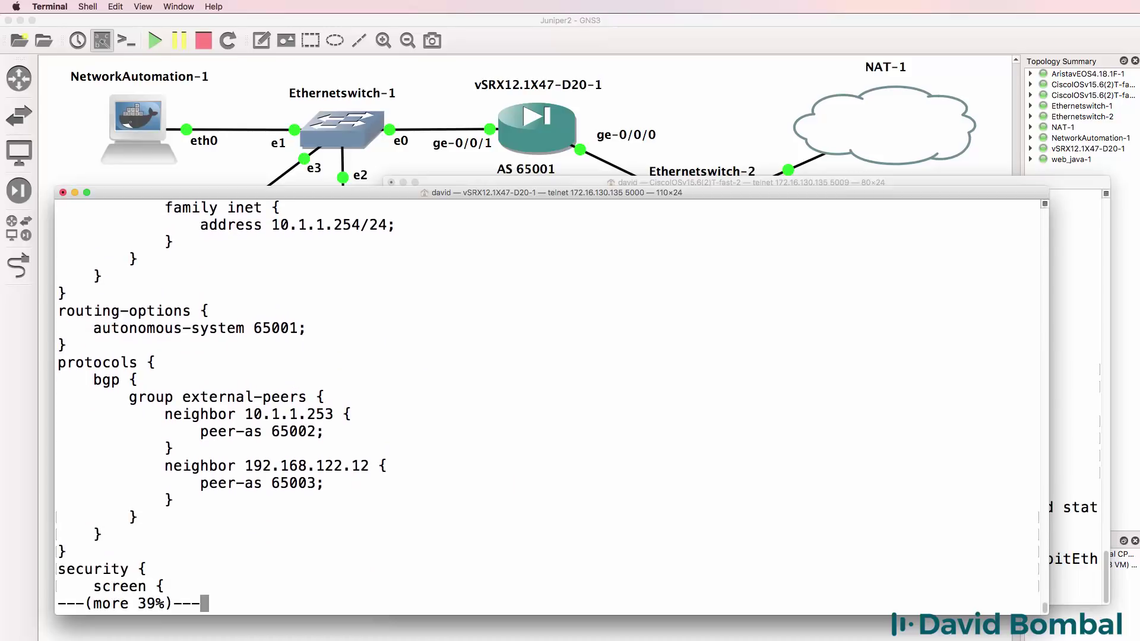
left_click_drag(385, 466, 157, 464)
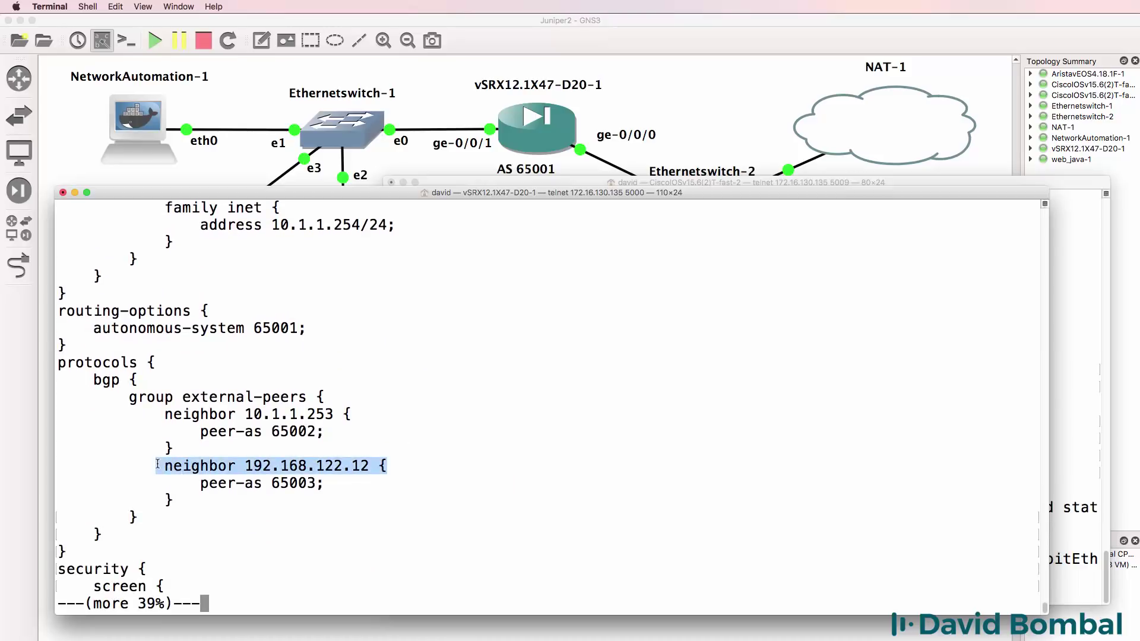
left_click(536, 184)
- Leave the interface configuration and start BGP process AS 65003 on R2
key("Return")
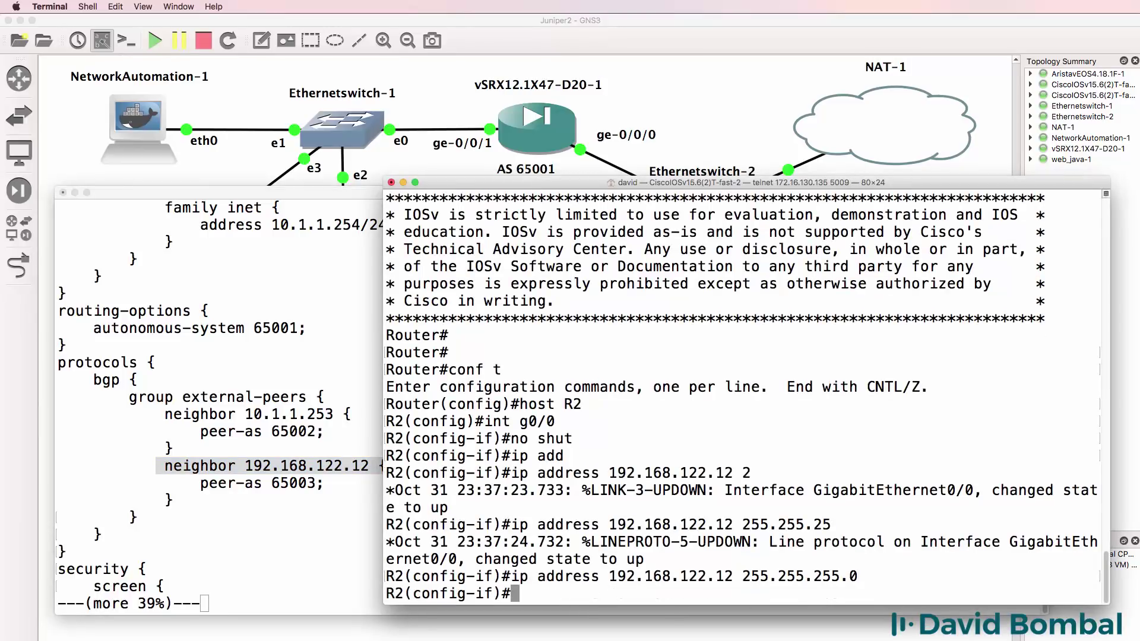
type("exit")
key("Return")
type("router b")
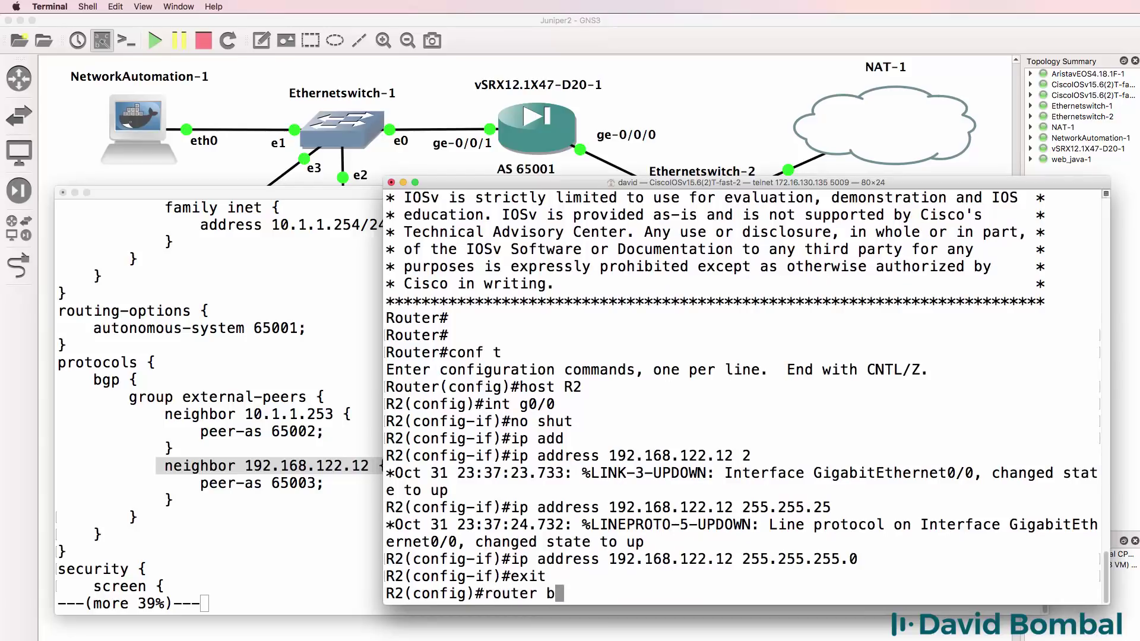
type("gp 65003")
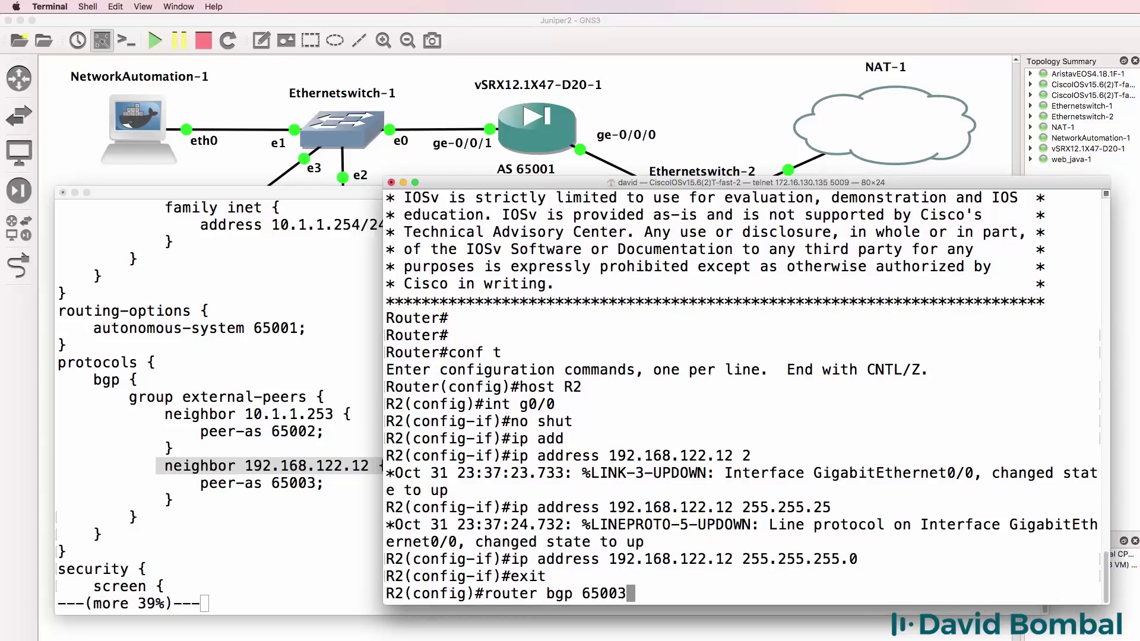
key("Return")
- Define neighbor 192.168.122.25 with remote-as 65001
type("nei")
key("Return")
type("neighbor 19")
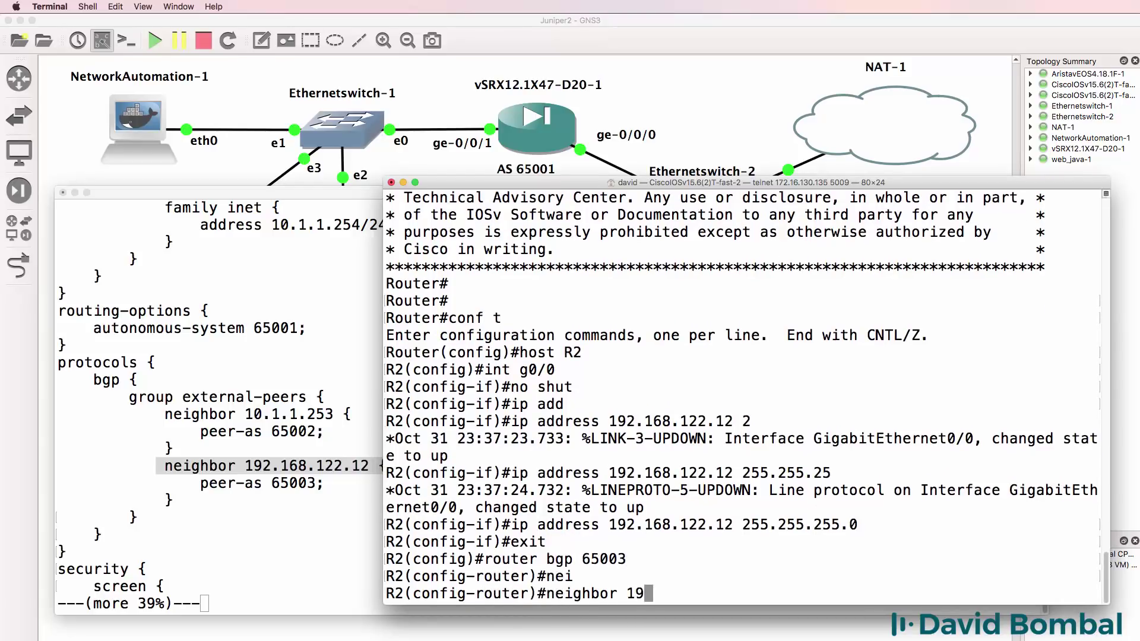
type("2.168.122.2")
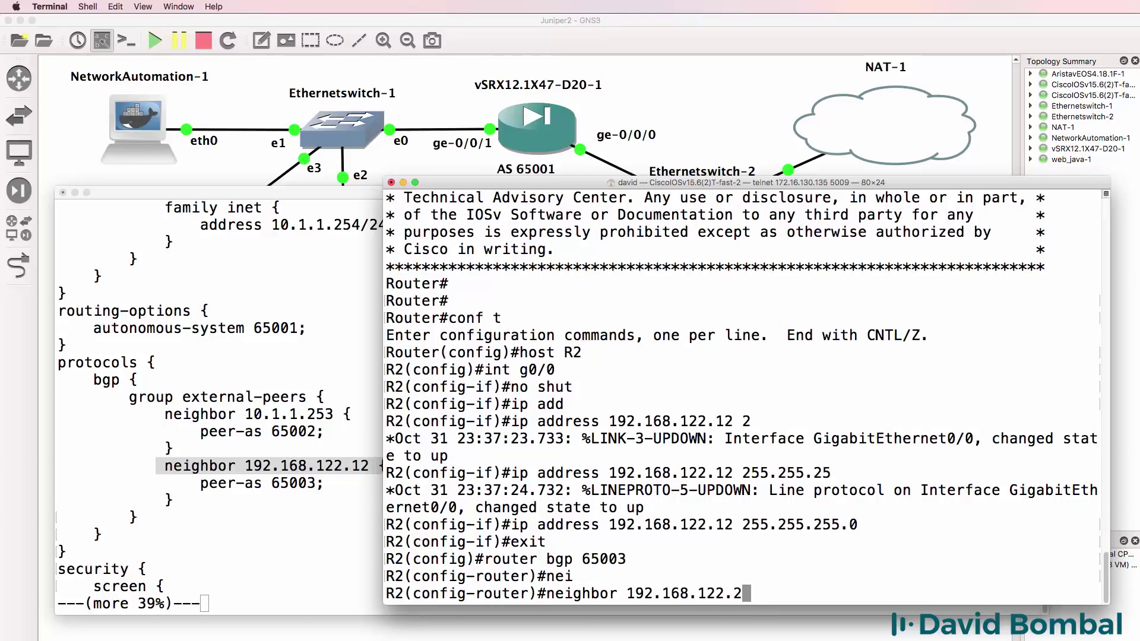
type("4")
key("BackSpace")
type("5 rem")
type("o")
key("Tab")
type("t")
key("Tab")
type("65001")
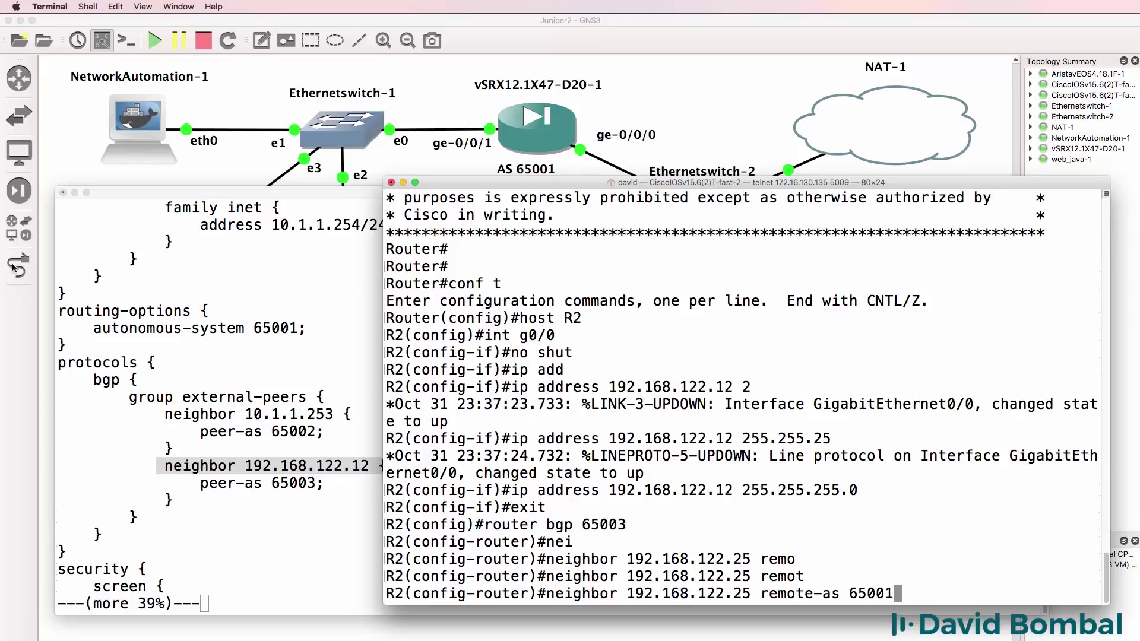
- Check the vSRX interfaces to confirm ge-0/0/0.0 has address 192.168.122.25/24
key("super+grave")
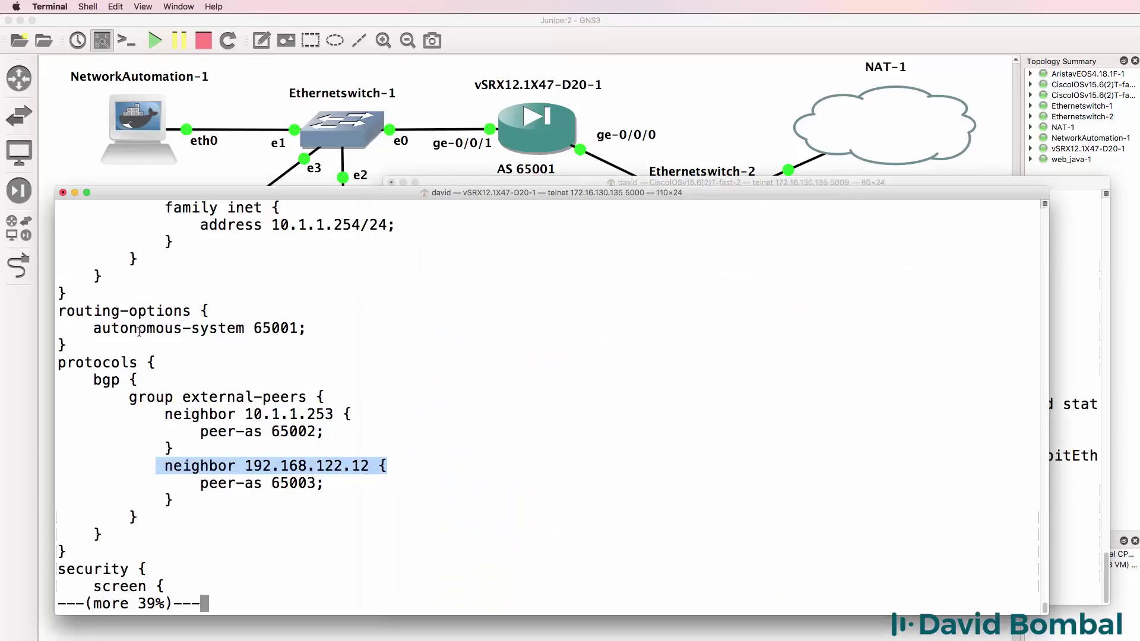
type("qshow c")
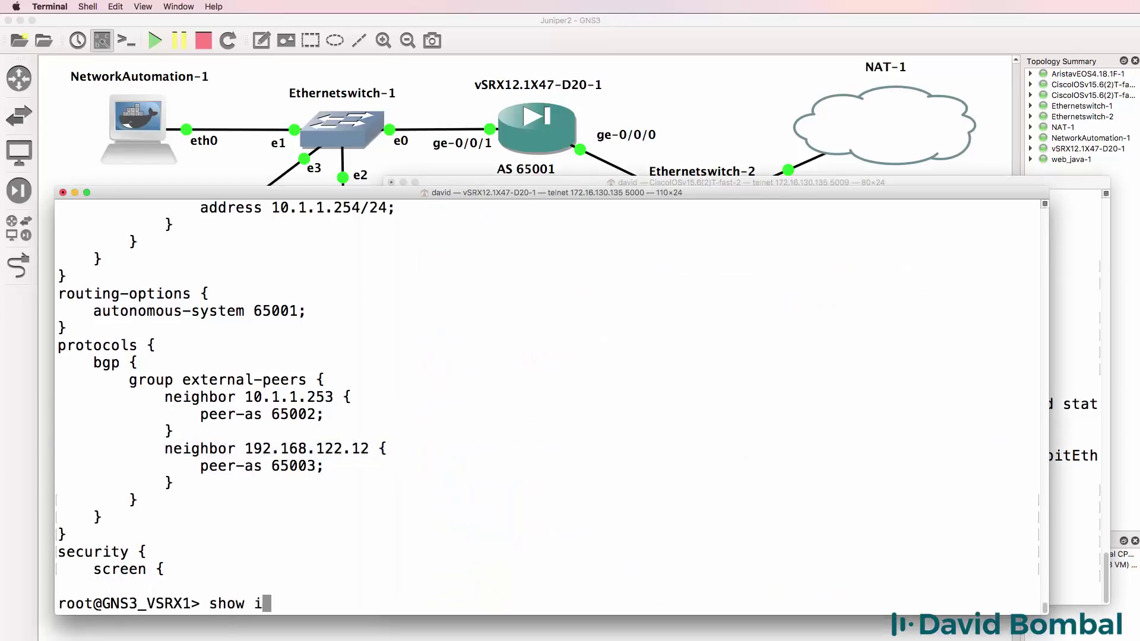
type("n terfaces t")
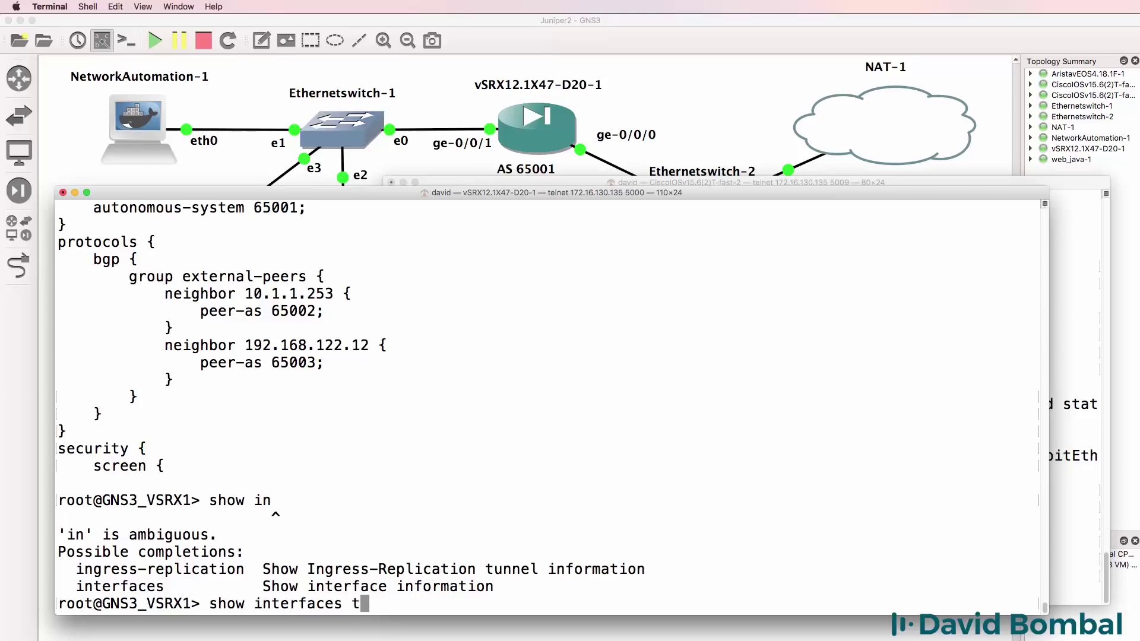
type("erse")
key("Return")
left_click_drag(601, 224, 16, 227)
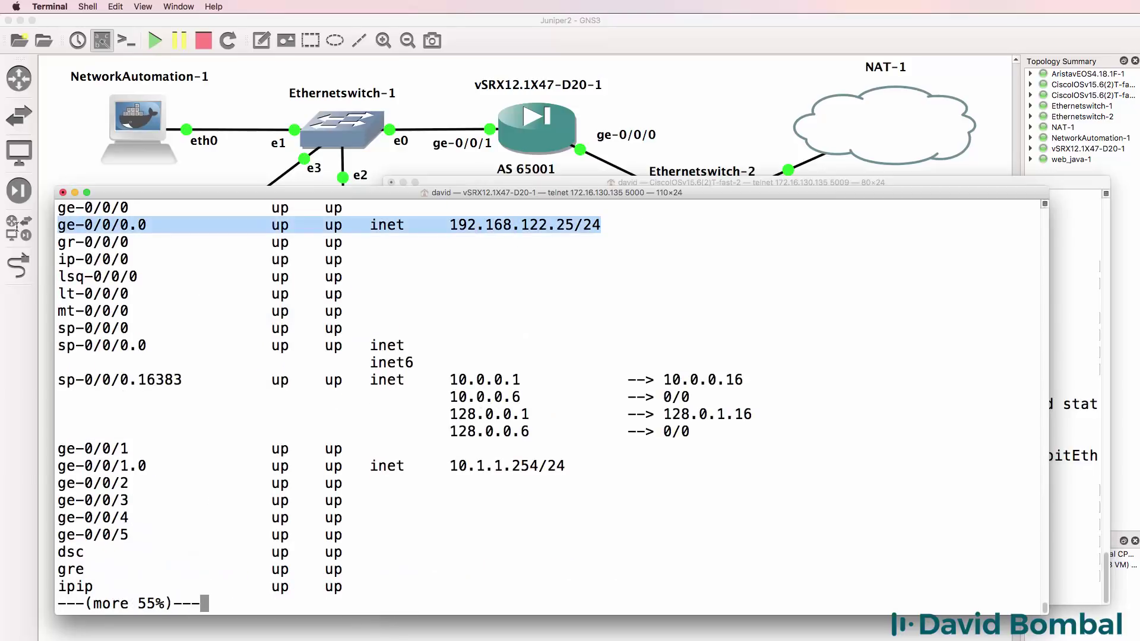
left_click(1071, 296)
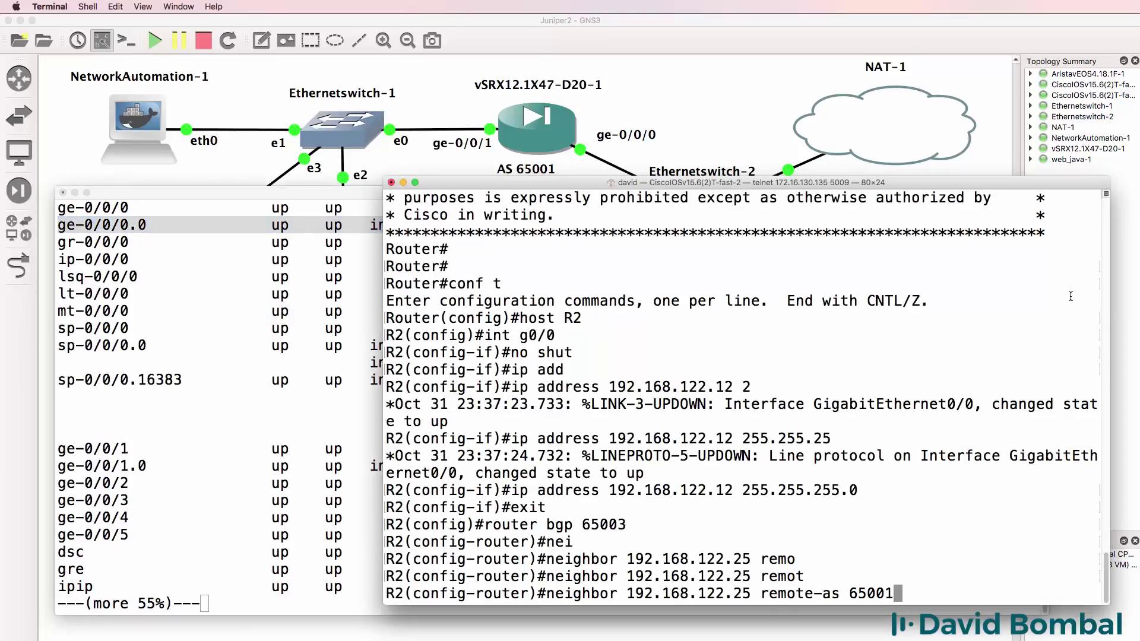
- Apply the neighbor statement and give Loopback0 address 2.2.2.2 255.255.255.255
key("Return")
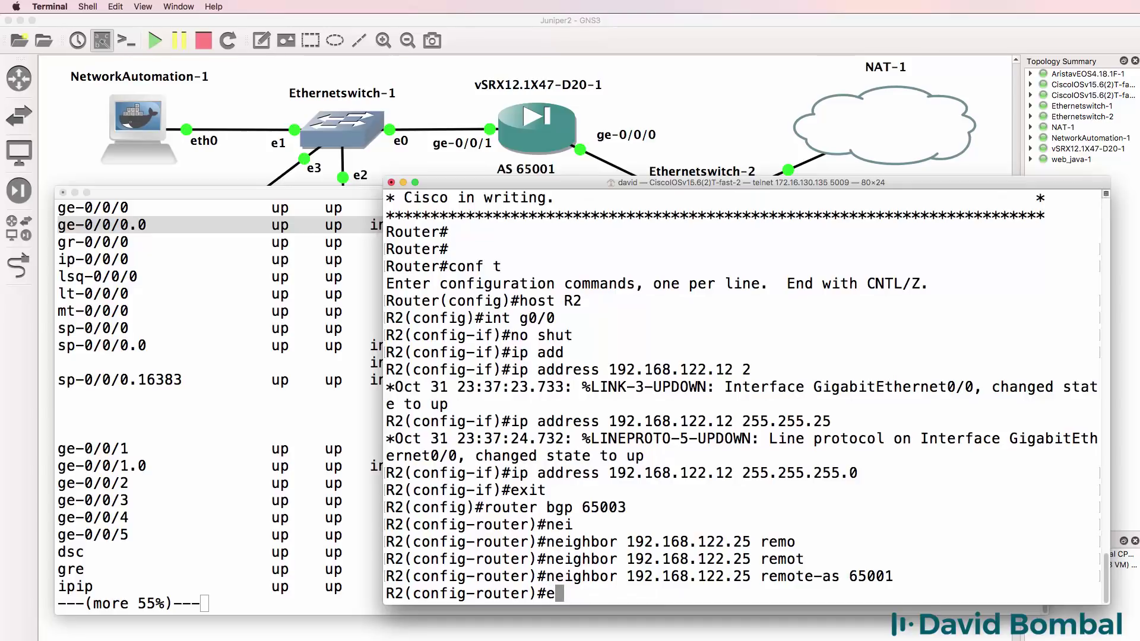
type("e")
key("BackSpace")
type("int loop ")
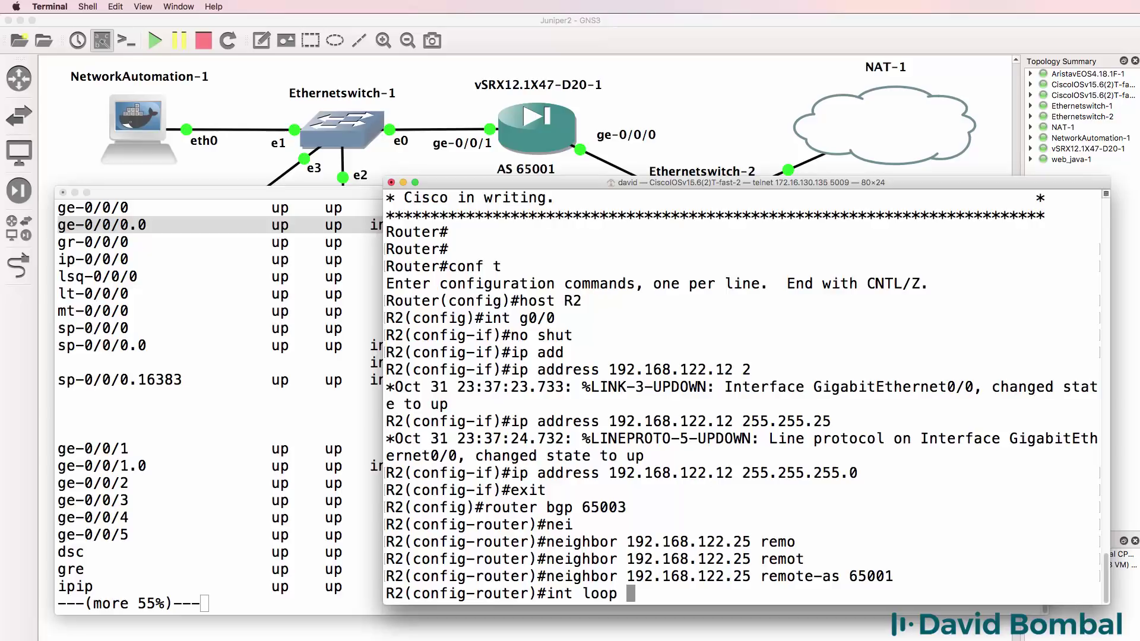
type("0")
key("Return")
type("ip add")
key("Tab")
type("2.")
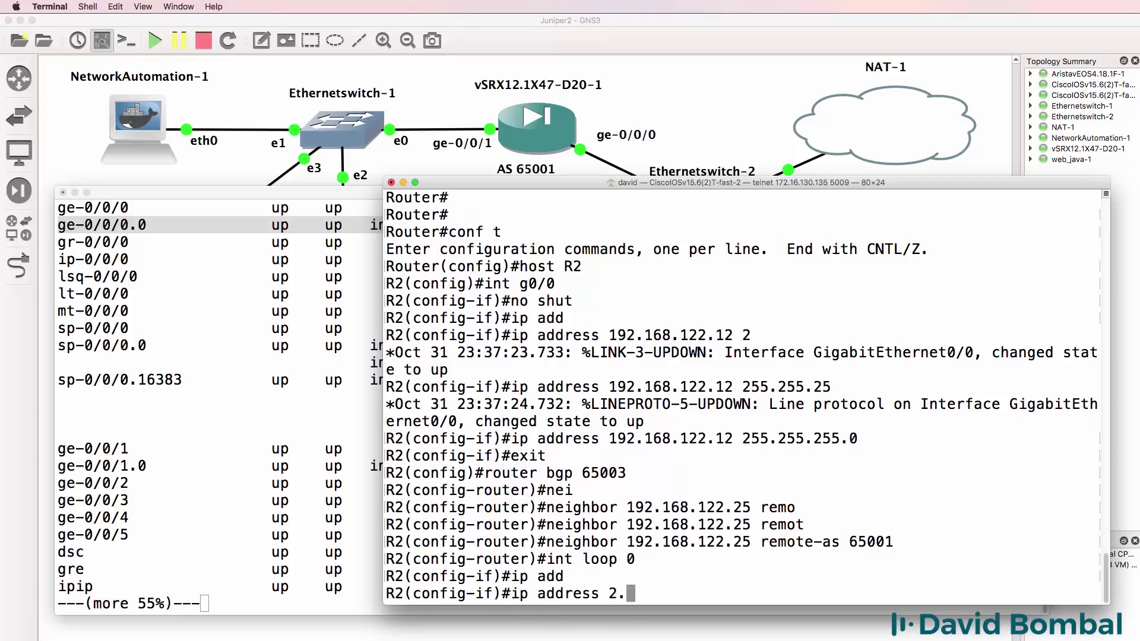
type("2.2.2 255.255.255.2")
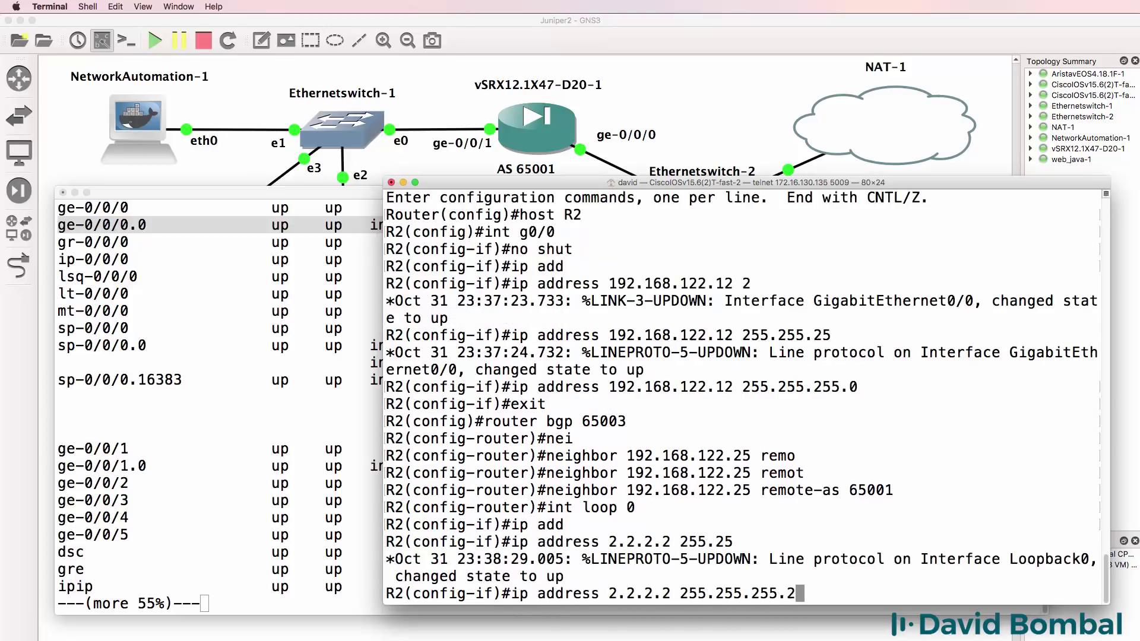
type("55")
key("Return")
- Redistribute connected routes under router bgp 65003 and exit configuration mode
type("router bgp")
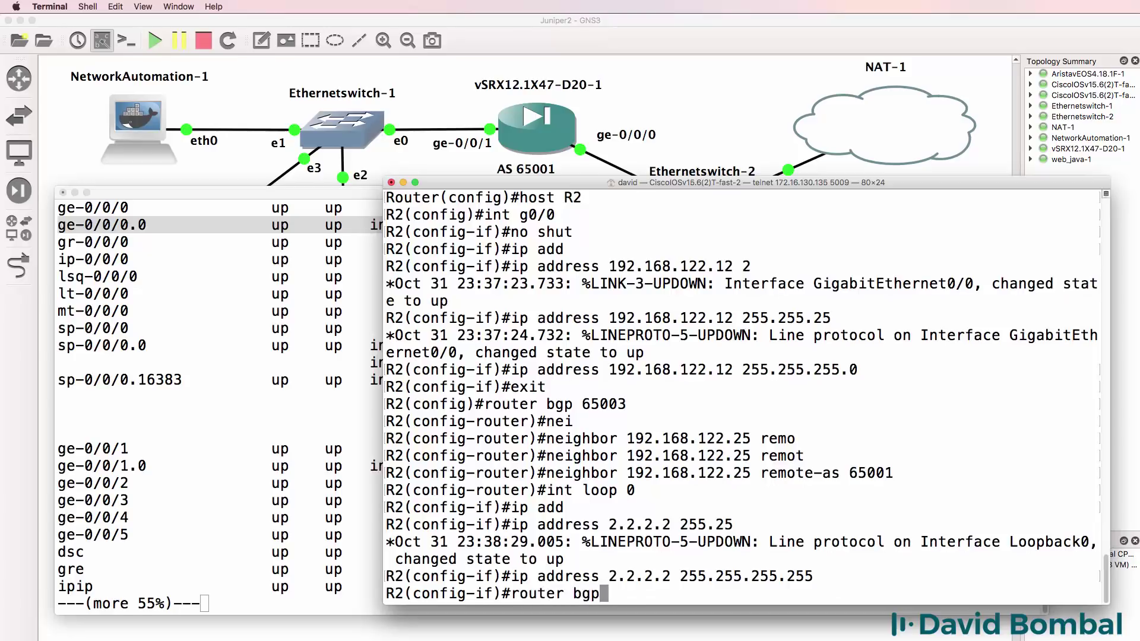
type(" 6500")
type("2")
key("Return")
key("Up")
key("BackSpace")
type("3")
key("Return")
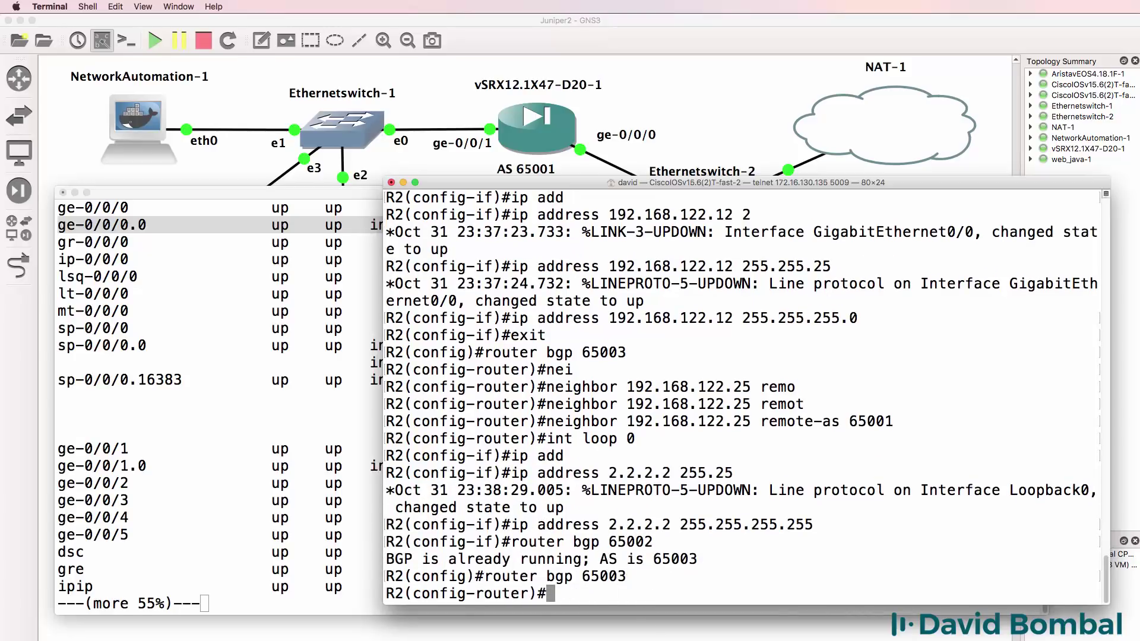
type("re")
key("Tab")
type("d")
key("Tab")
key("Tab")
key("Return")
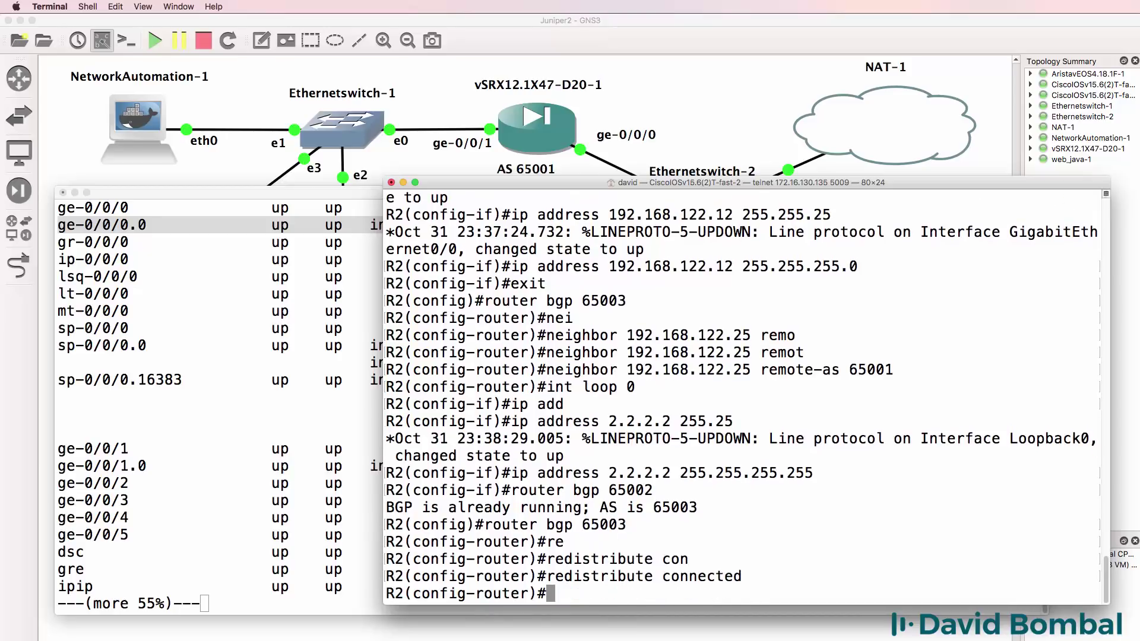
type("end")
key("Return")
- Rerun the BGP summary until neighbor 192.168.122.25 changes from Idle to Up
key("Return")
type("sh ")
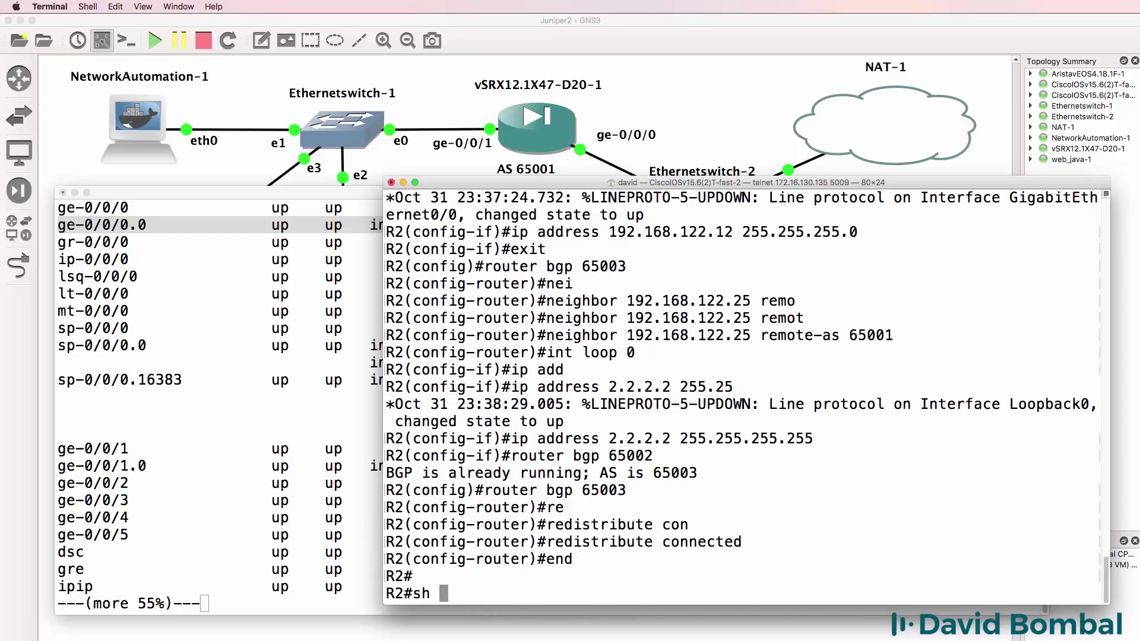
type("ip bgp sum")
key("Return")
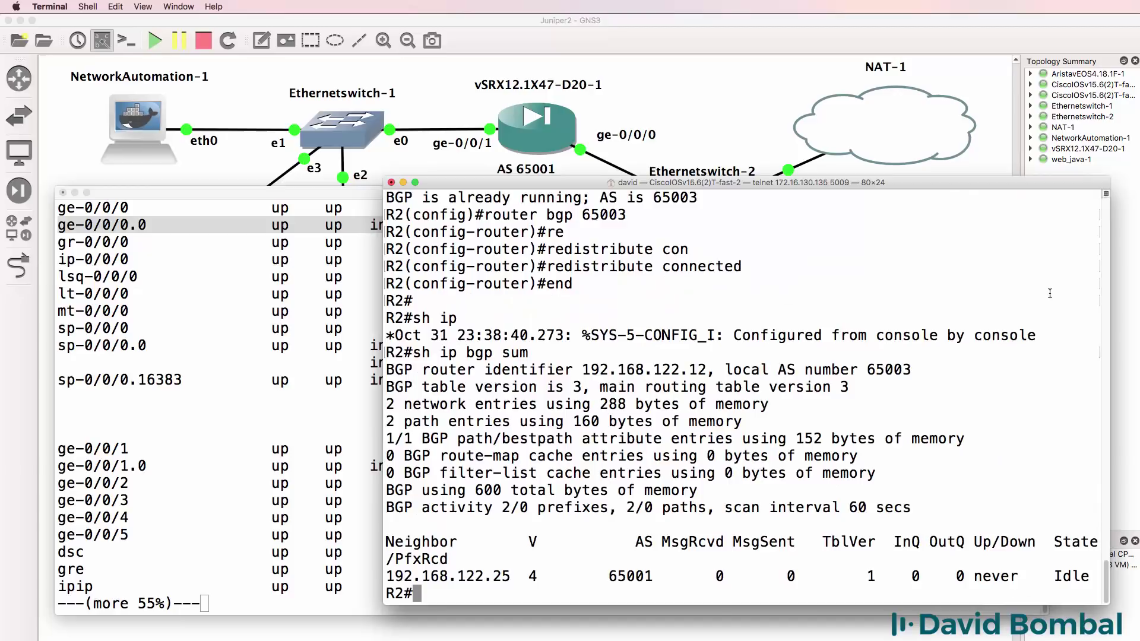
left_click_drag(1099, 576, 382, 581)
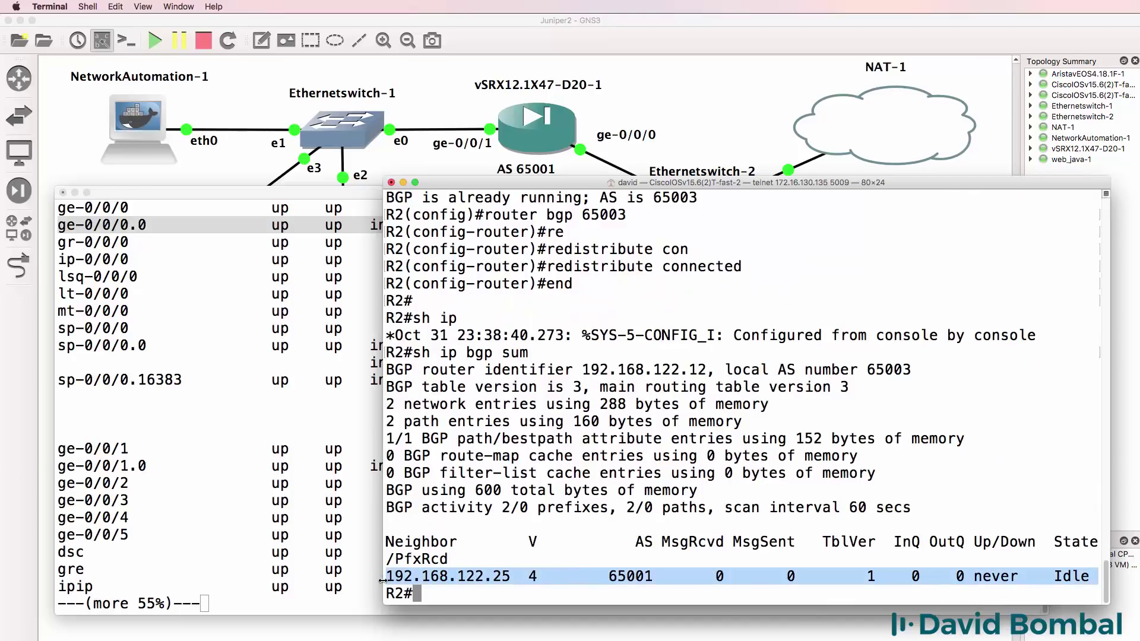
key("Return")
key("Up")
key("Return")
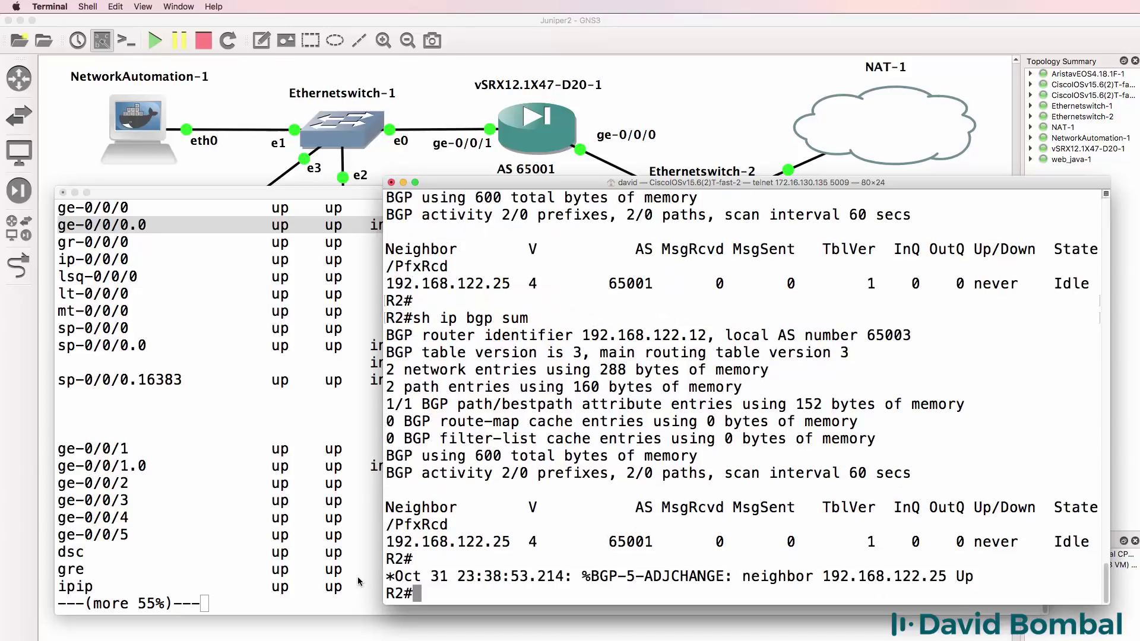
left_click_drag(976, 567, 389, 577)
key("Up")
key("Return")
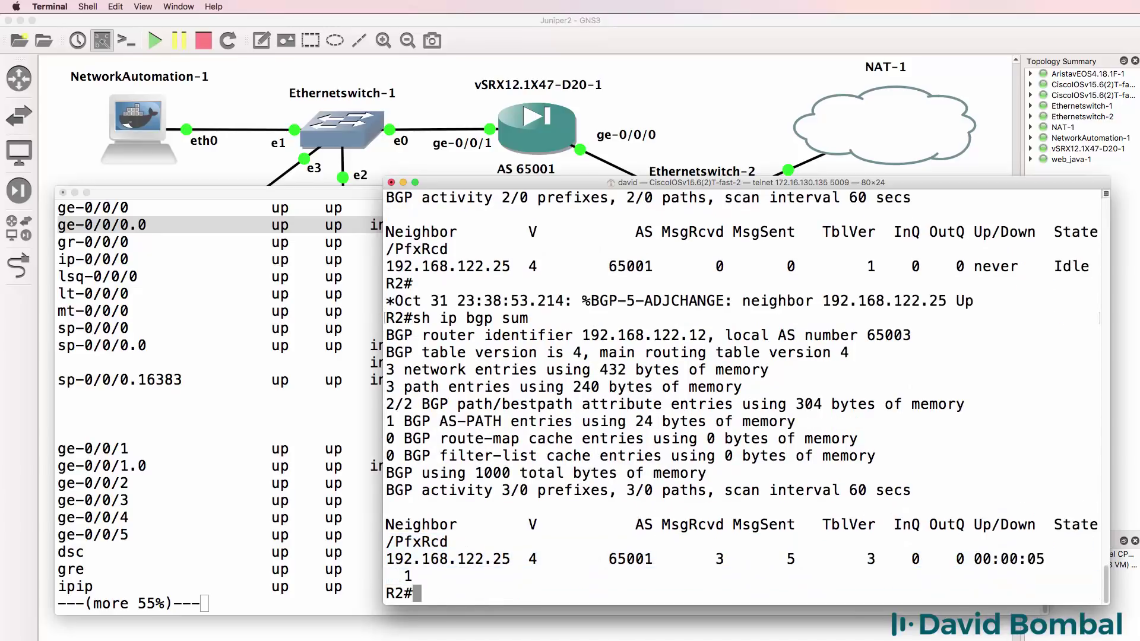
type("sh ip bgp")
key("Return")
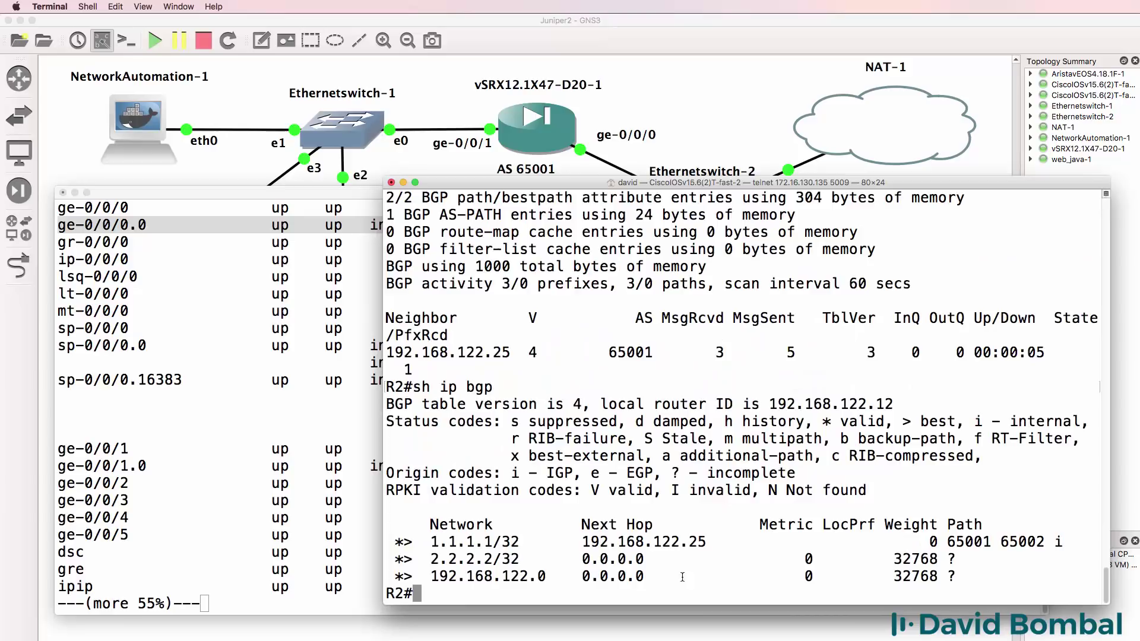
left_click_drag(530, 543, 286, 544)
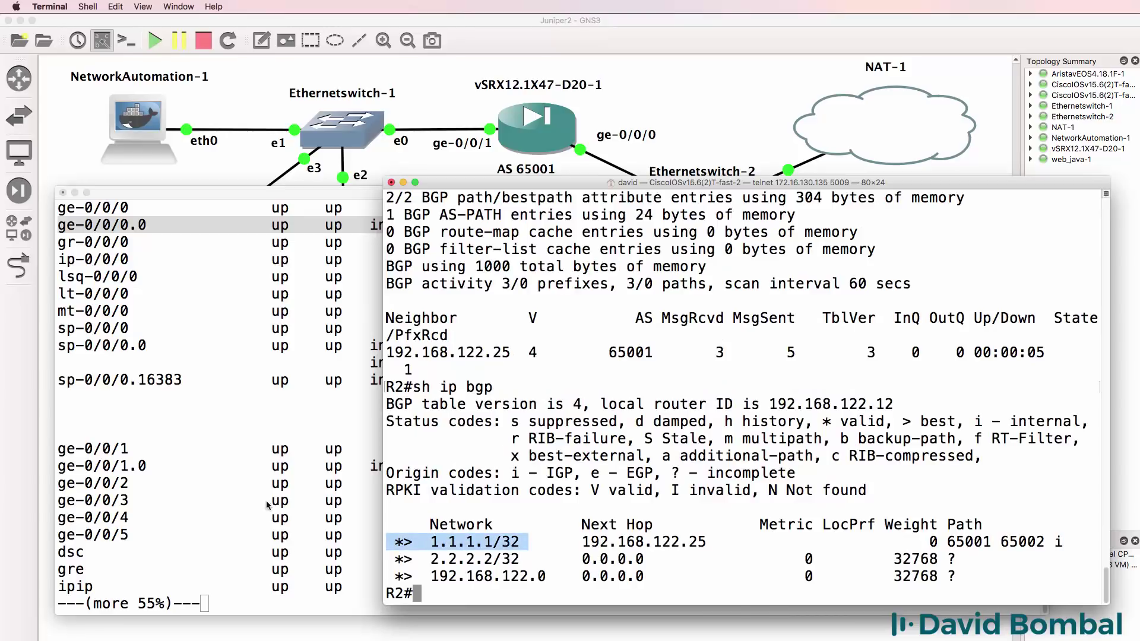
left_click(257, 25)
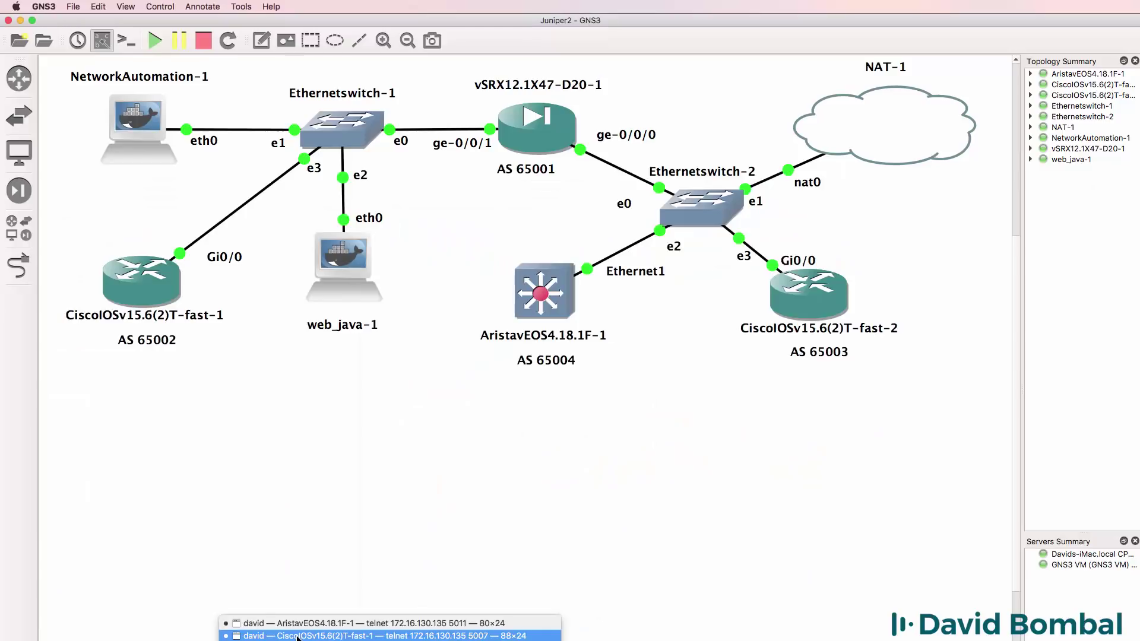
key("super+Tab")
key("Return")
key("Return")
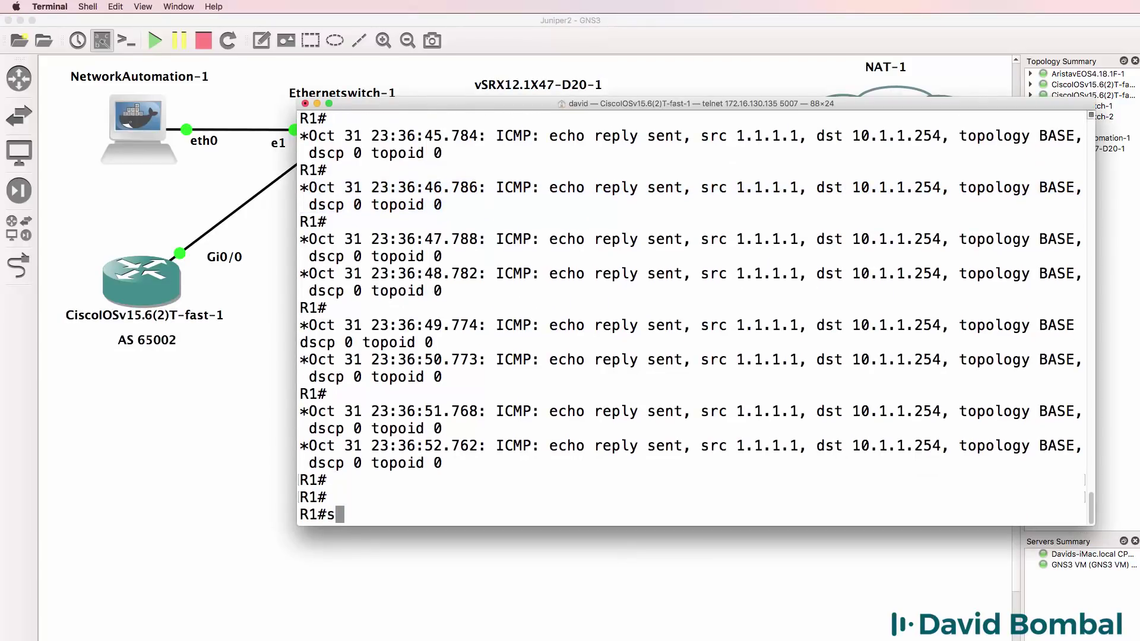
type("un all")
key("Return")
type("sh ip bgp")
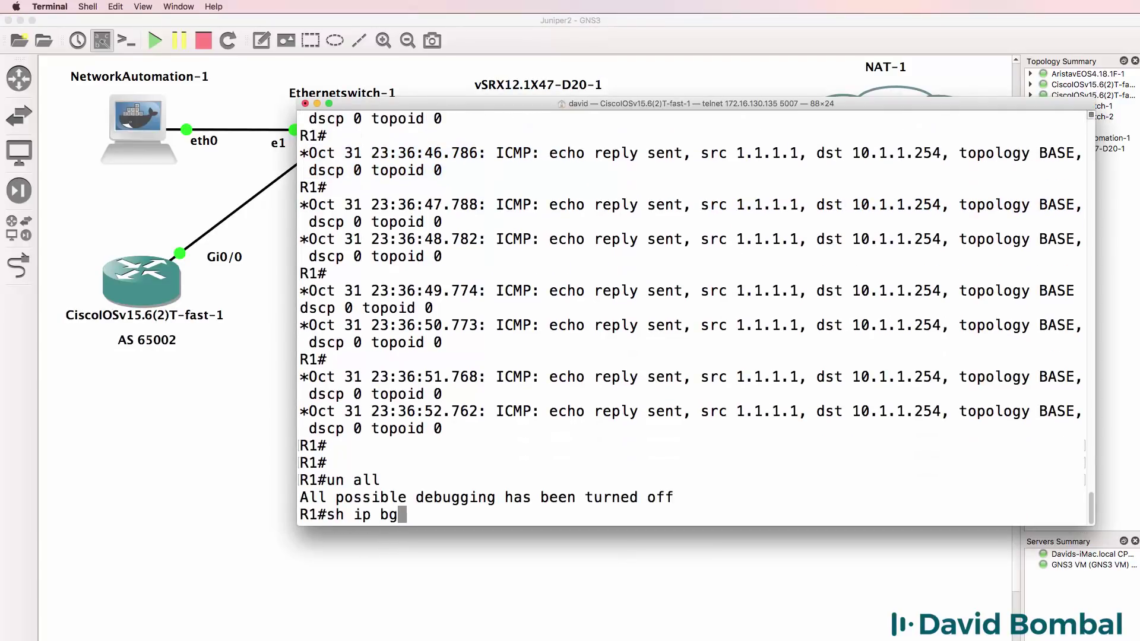
key("Return")
left_click_drag(457, 480, 309, 482)
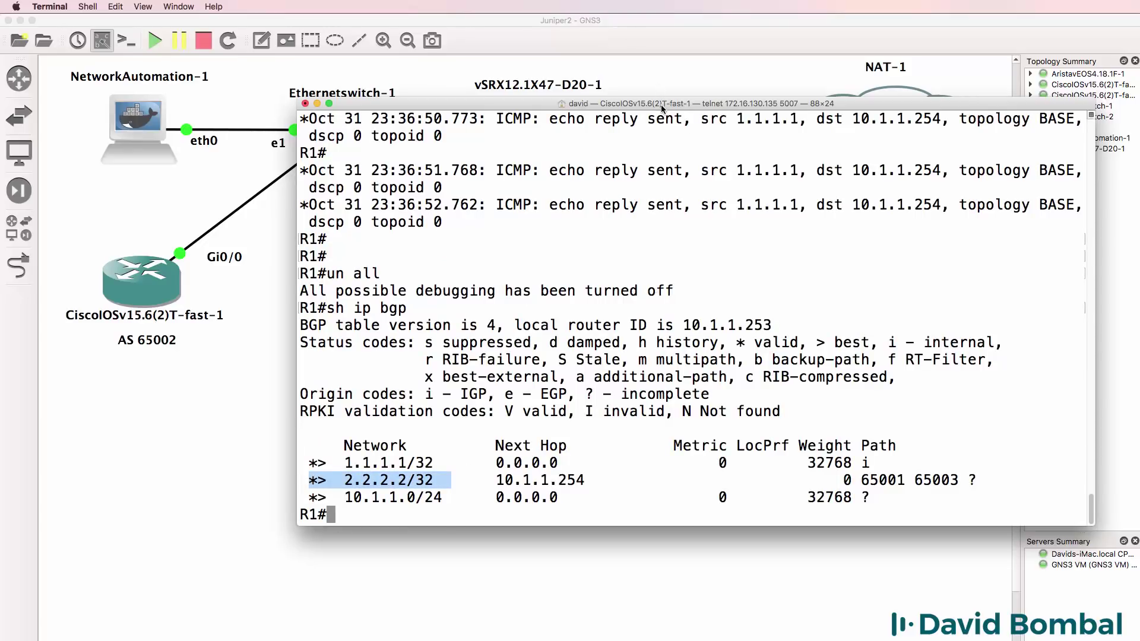
left_click_drag(661, 109, 594, 323)
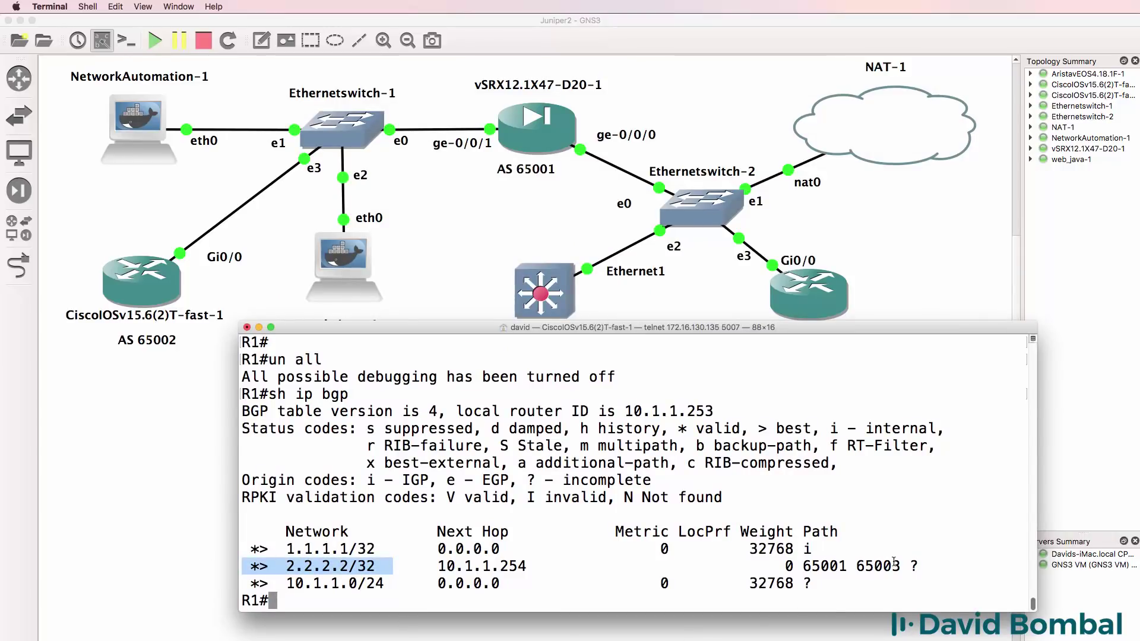
left_click_drag(895, 563, 808, 567)
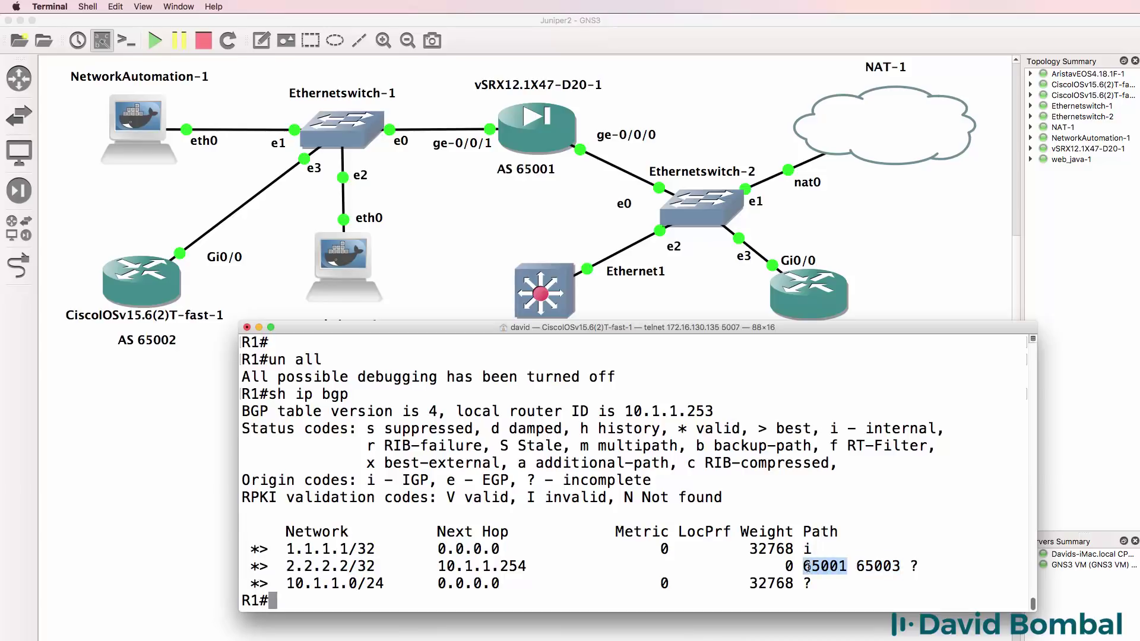
left_click_drag(534, 567, 222, 567)
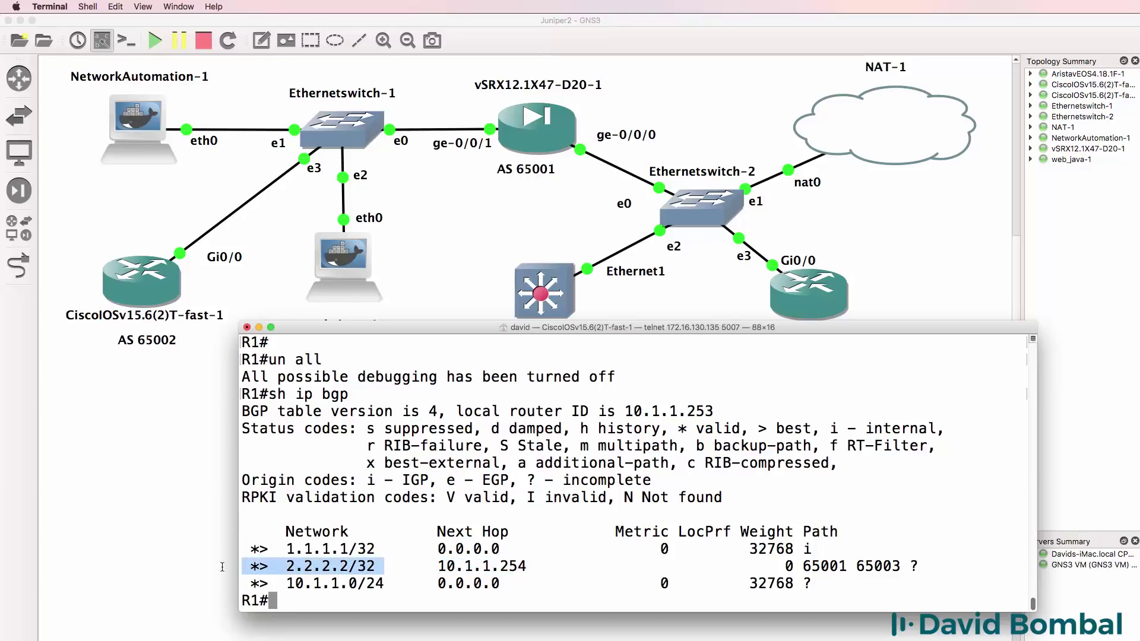
- Ping 2.2.2.2 from R1 with 100 percent success
type("ping 2.2.2.2")
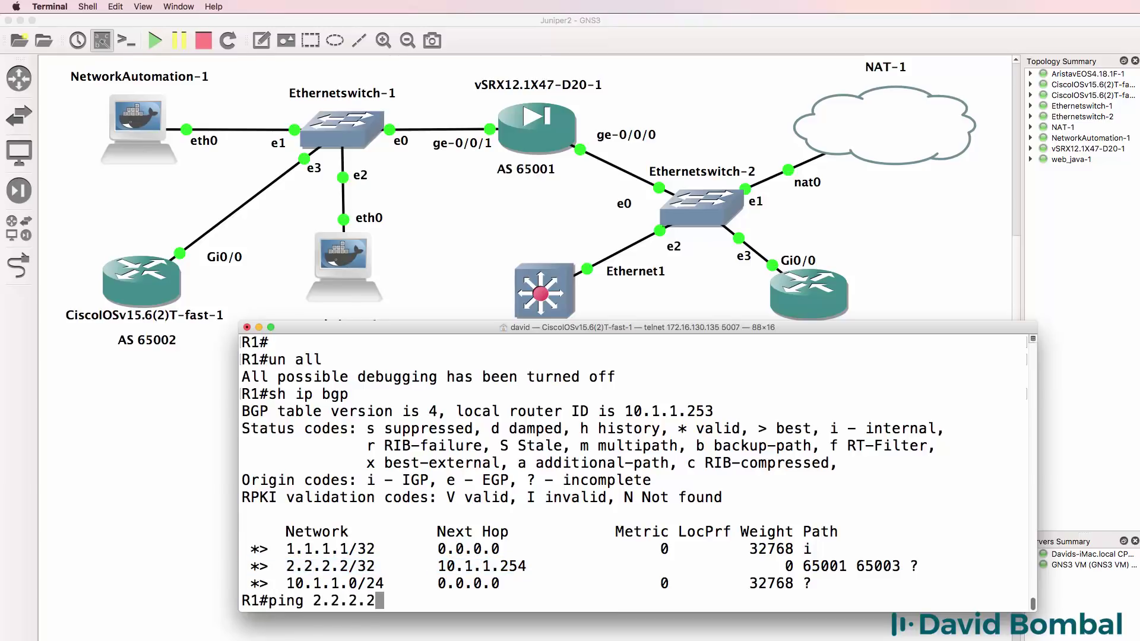
key("Return")
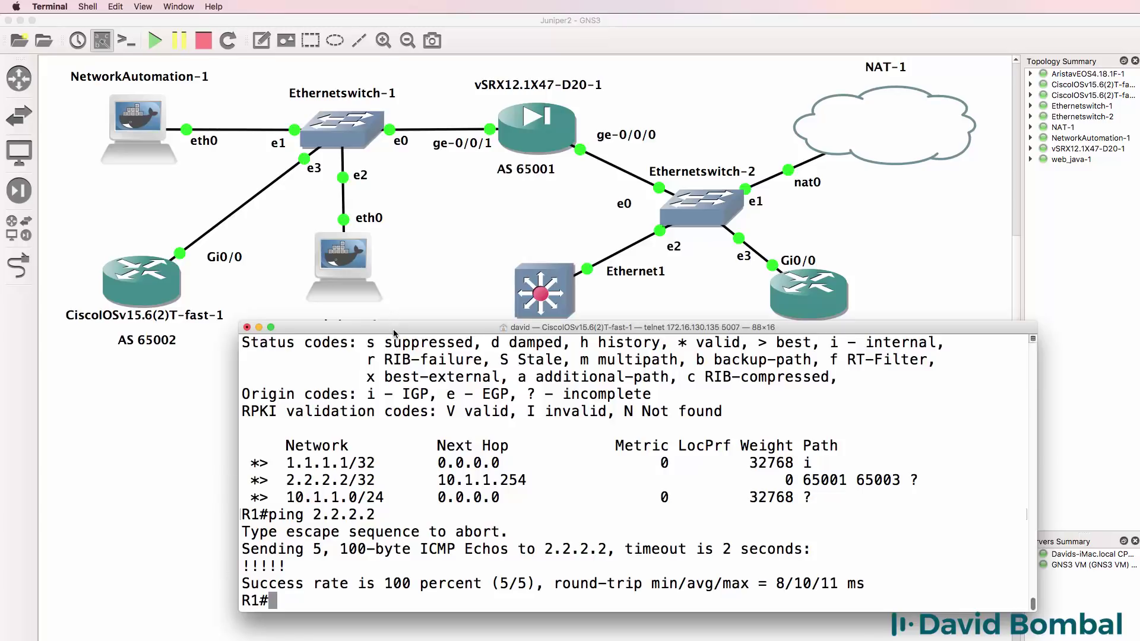
left_click_drag(393, 331, 172, 338)
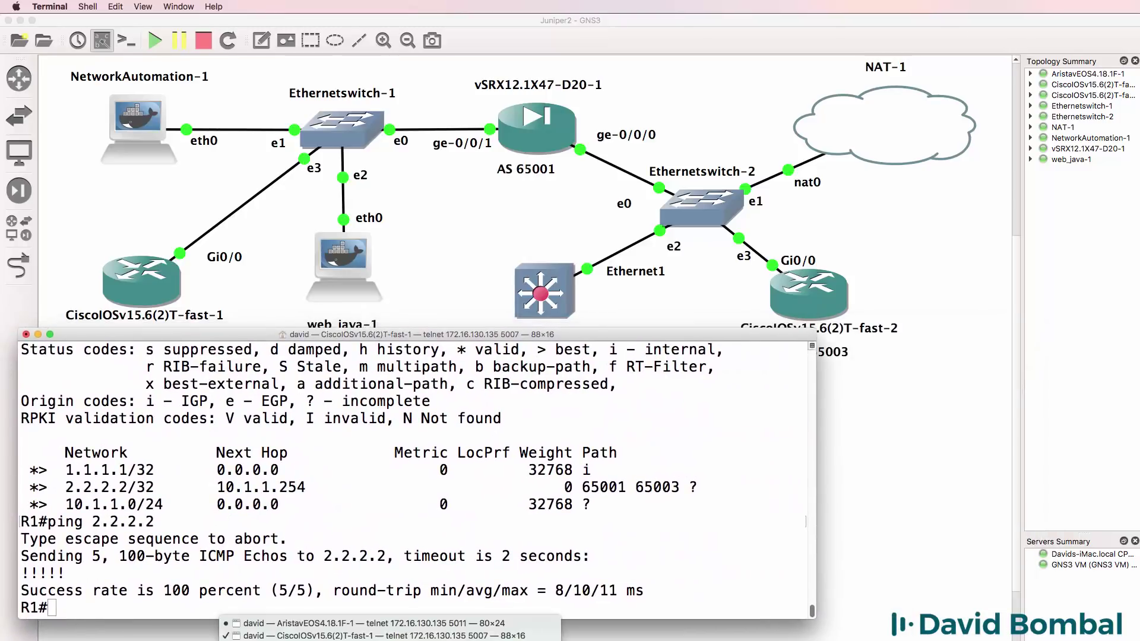
left_click(537, 629)
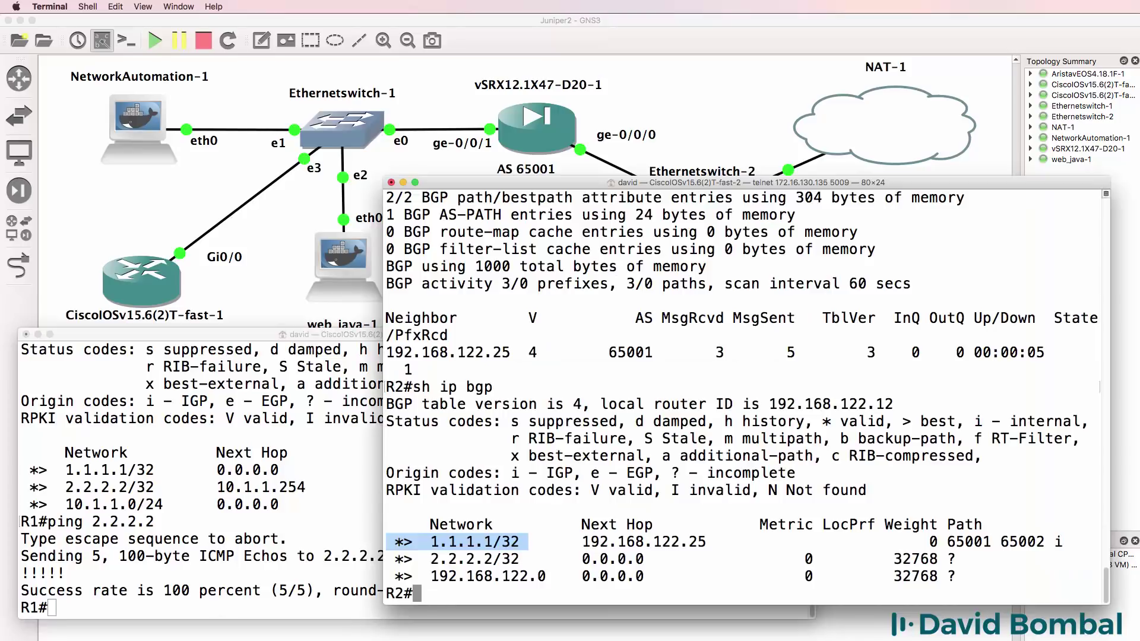
- Enable ICMP debugging on R2, ping 2.2.2.2 from R1, and see echo replies to 192.168.122.25
type("debug ip")
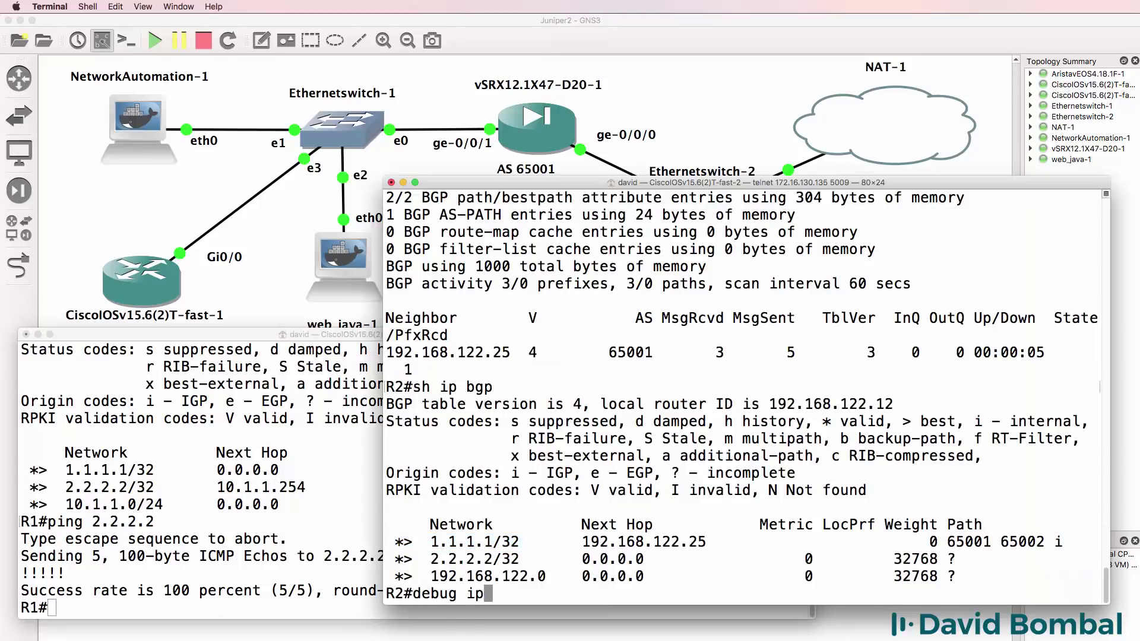
type(" icmp")
key("Return")
left_click(295, 471)
key("Up")
key("Return")
left_click(748, 203)
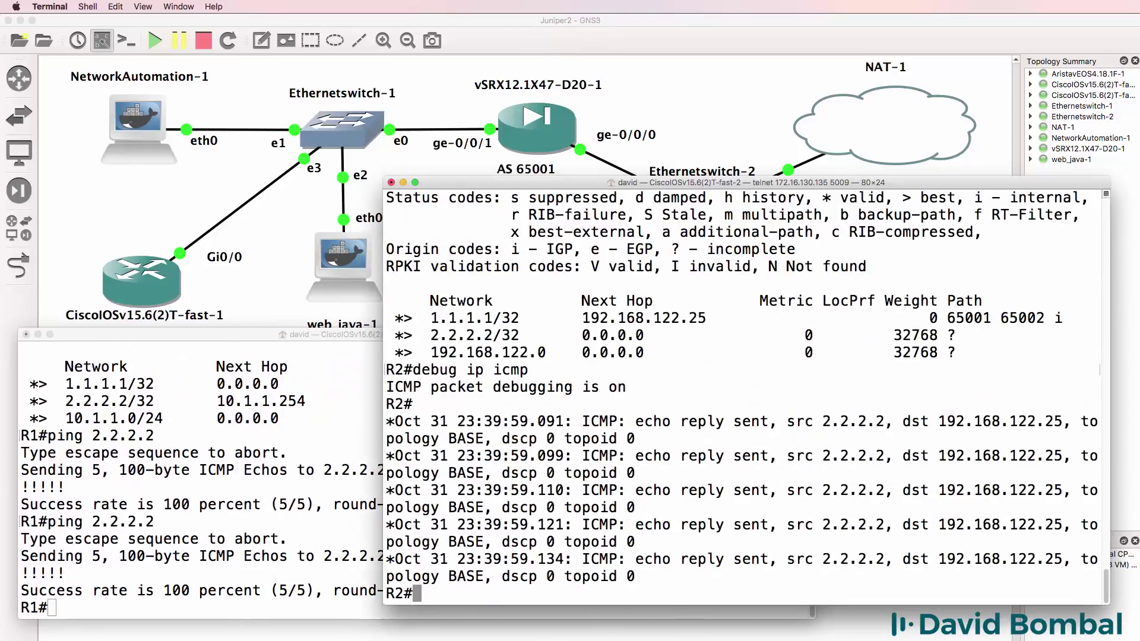
left_click_drag(672, 588, 265, 387)
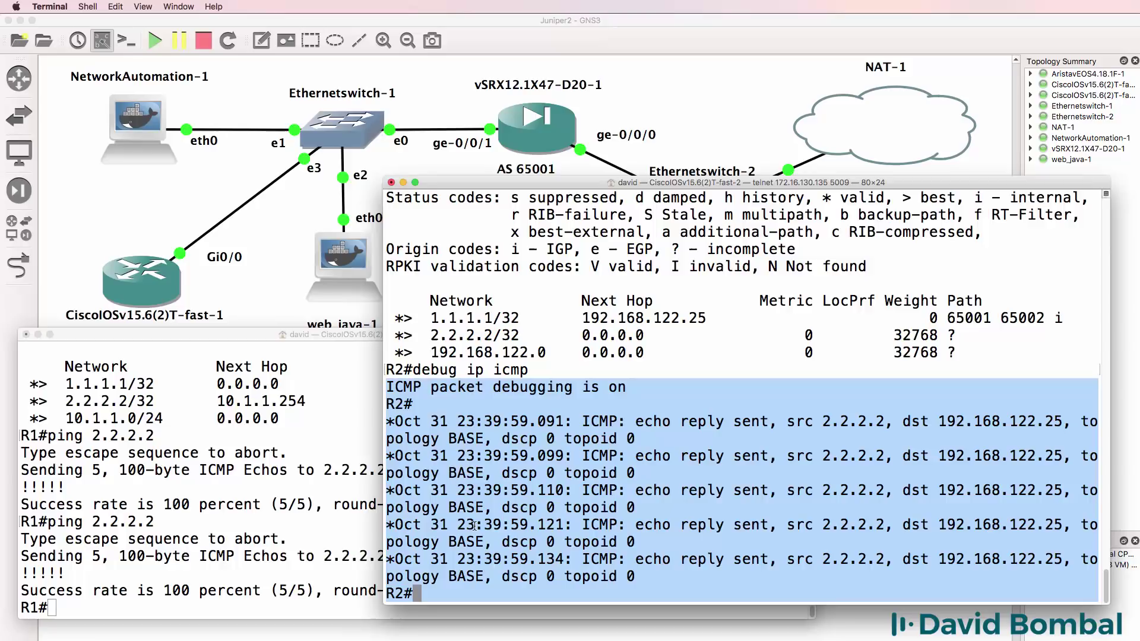
left_click(928, 557)
left_click_drag(930, 558, 1072, 559)
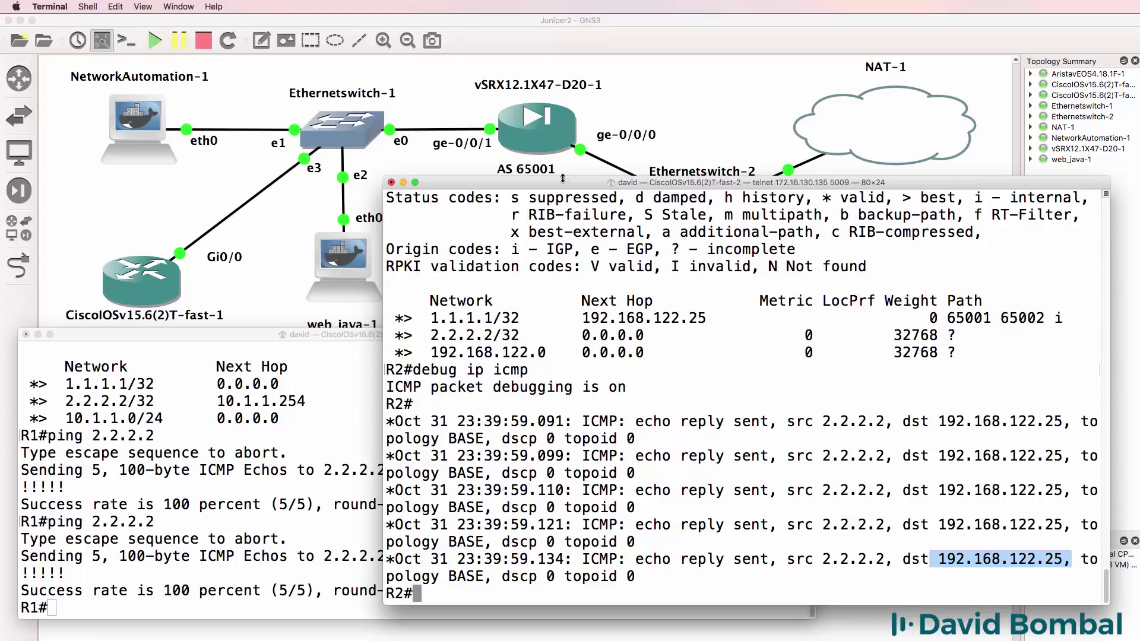
left_click_drag(563, 178, 585, 332)
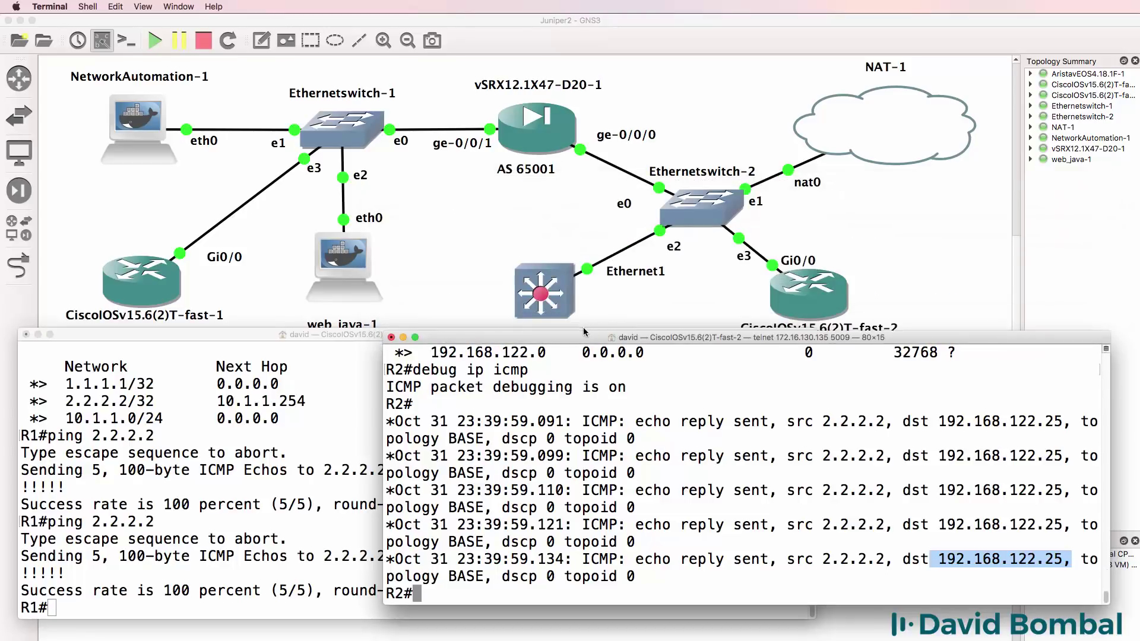
- Ping 2.2.2.2 from R1 again and check R2's reply debug output
left_click(242, 436)
key("Up")
key("Return")
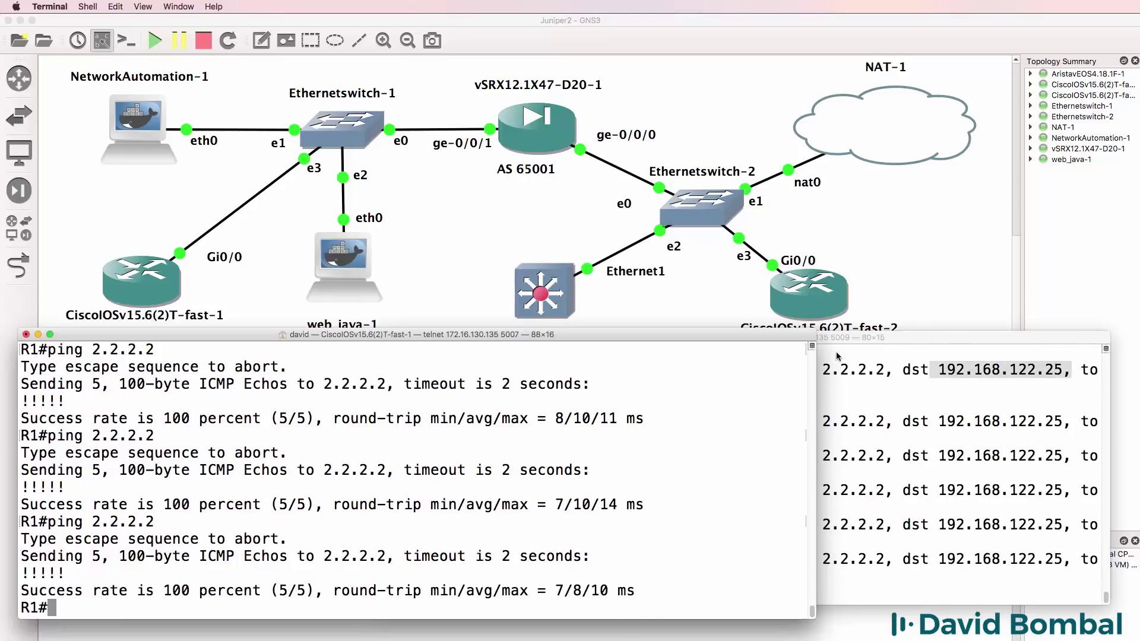
left_click(885, 459)
left_click_drag(794, 336, 795, 353)
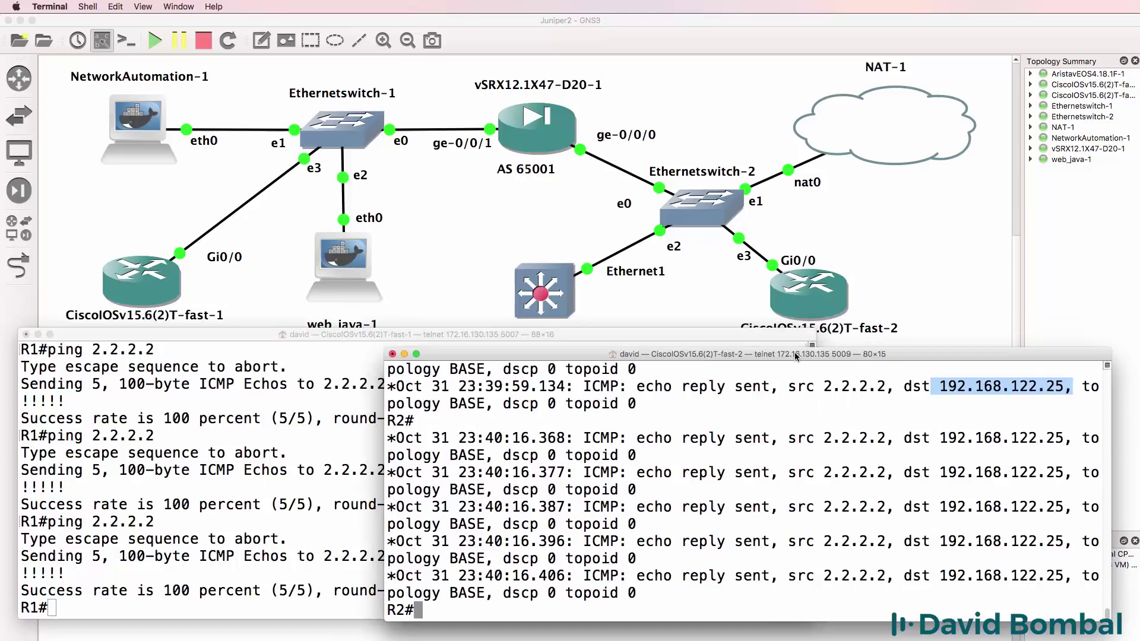
- Turn off R2's debugging with 'un all' and save its configuration with 'wr'
key("Return")
key("Return")
type("un all")
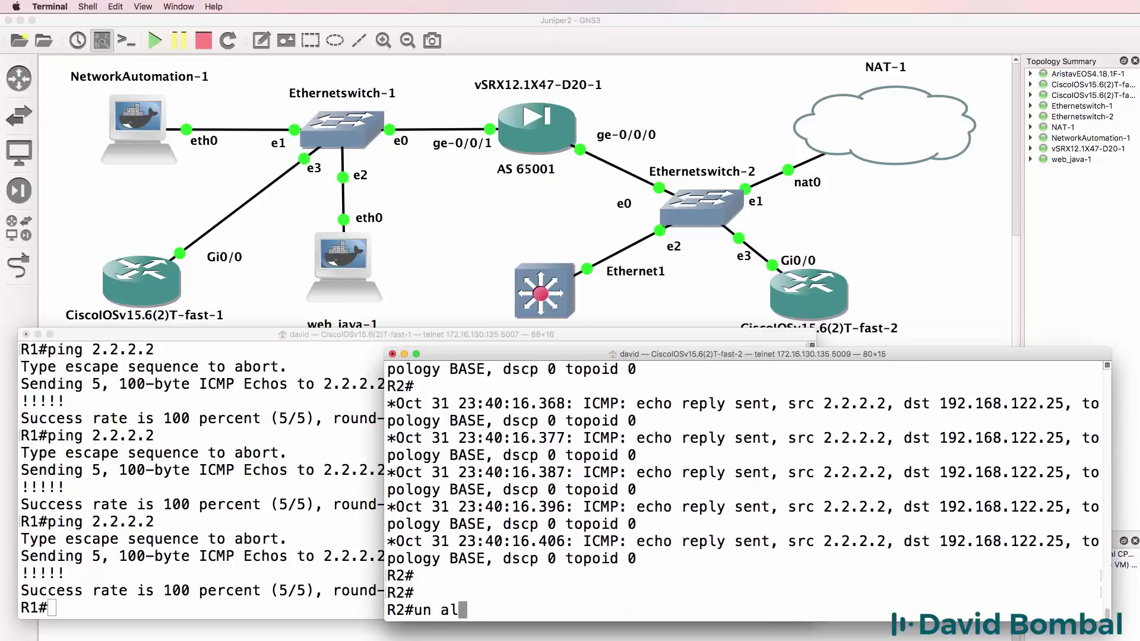
key("Return")
type("wr")
key("Return")
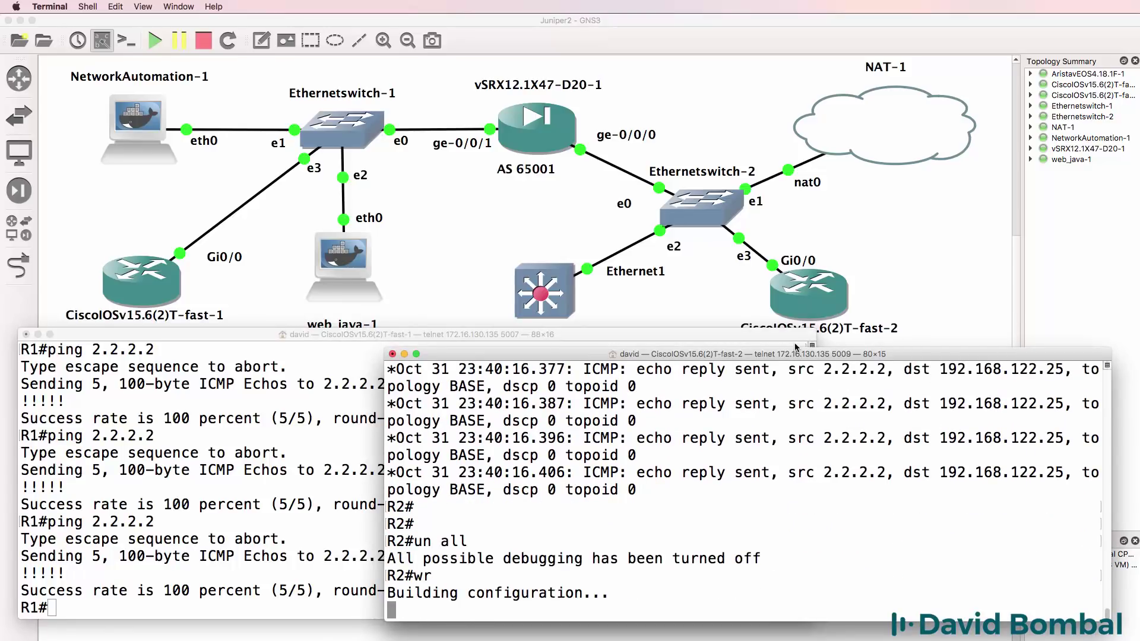
- Log in to the Arista switch console as admin and enter privileged mode
left_click(548, 292)
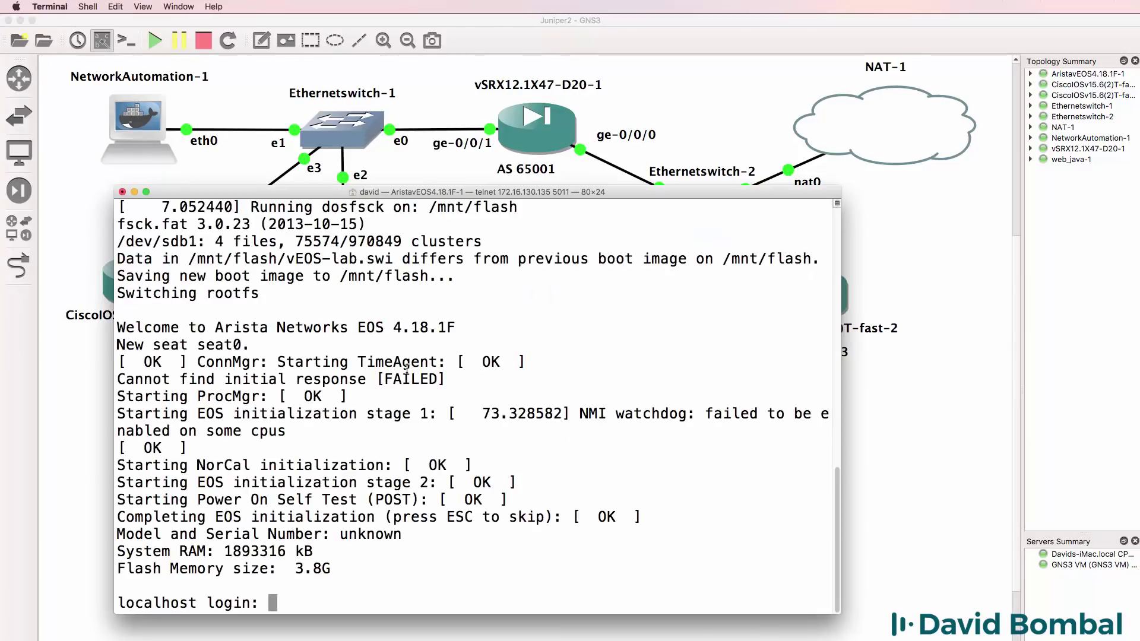
type("admin")
key("Return")
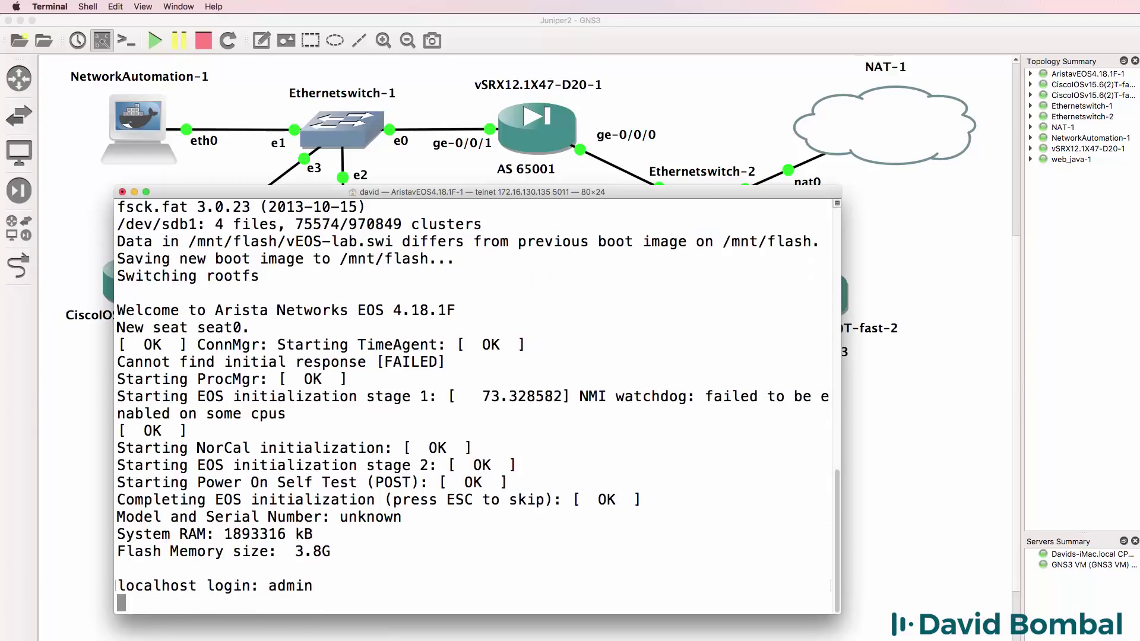
key("Return")
type("en")
key("Return")
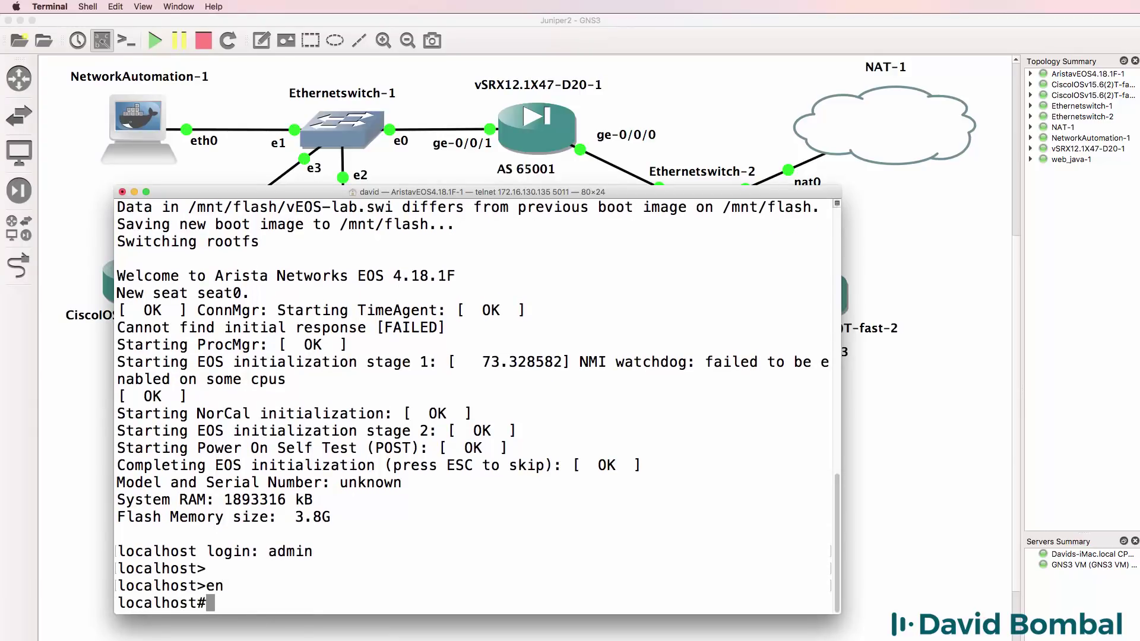
- Display the Arista running configuration and scroll through it to find no ip routing
type("sh run")
key("Return")
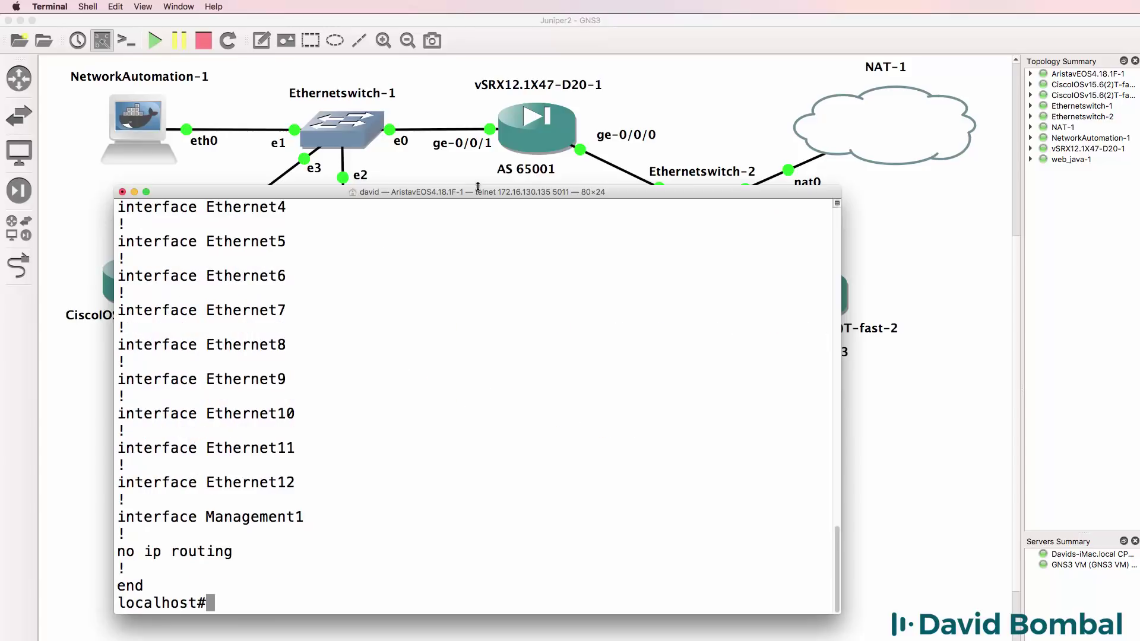
left_click_drag(480, 188, 478, 296)
scroll(439, 521, "up", 15)
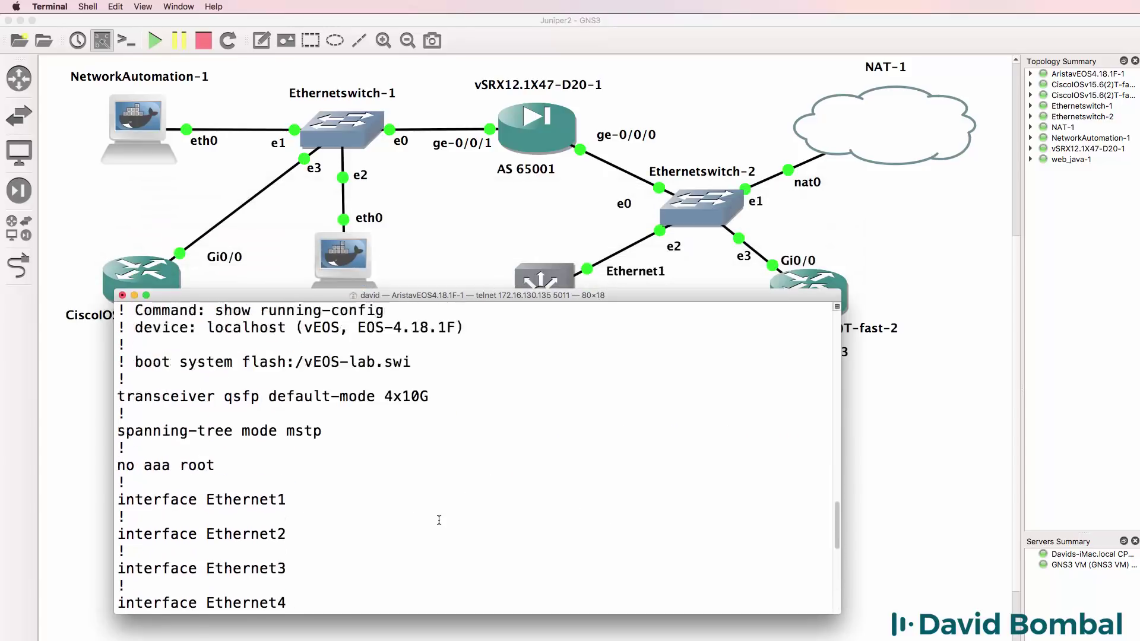
scroll(440, 519, "down", 15)
scroll(440, 519, "down", 1)
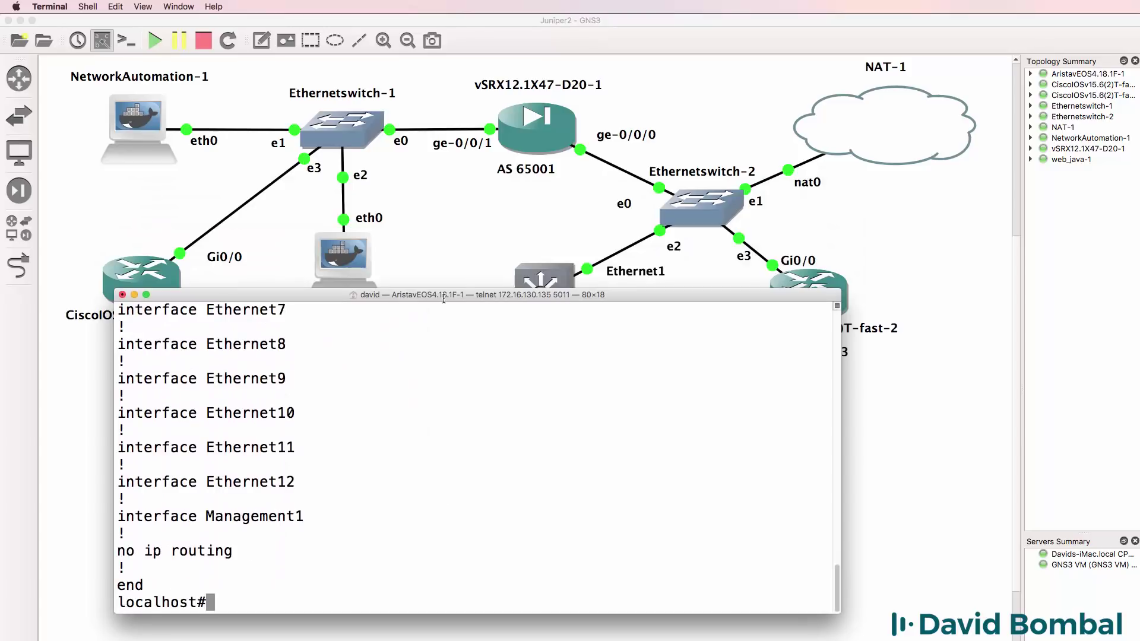
- Enable IP routing on the Arista router from configuration mode
type("conf t")
key("Return")
type("ip routing")
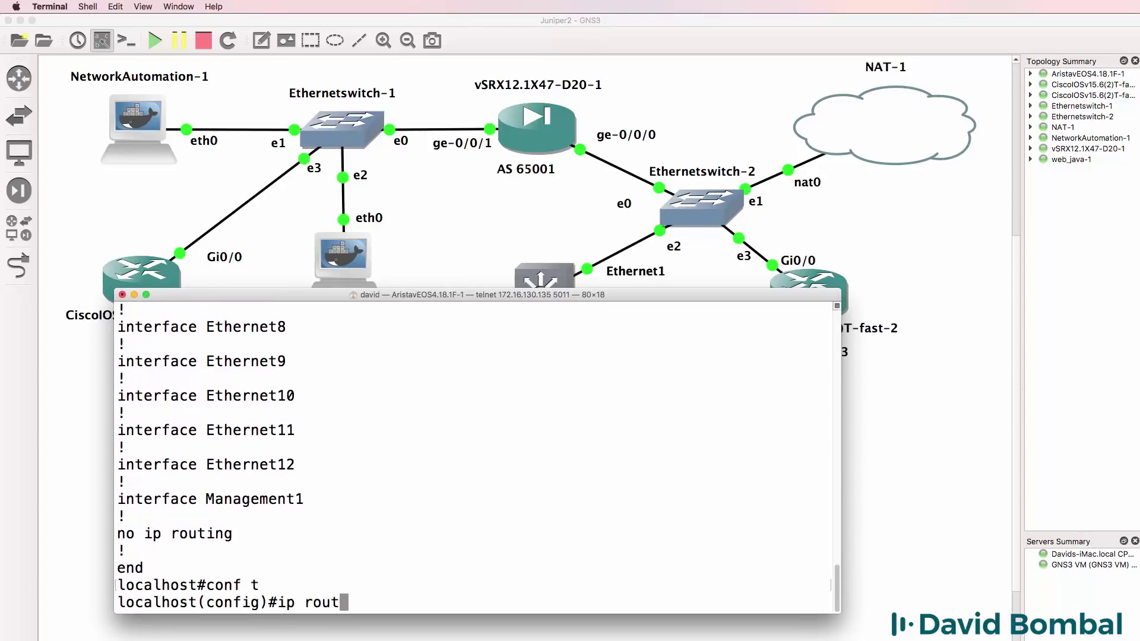
key("Return")
- Bring Ethernet1 up as a routed port with address 192.168.122.11 255.255.255.0
type("int ")
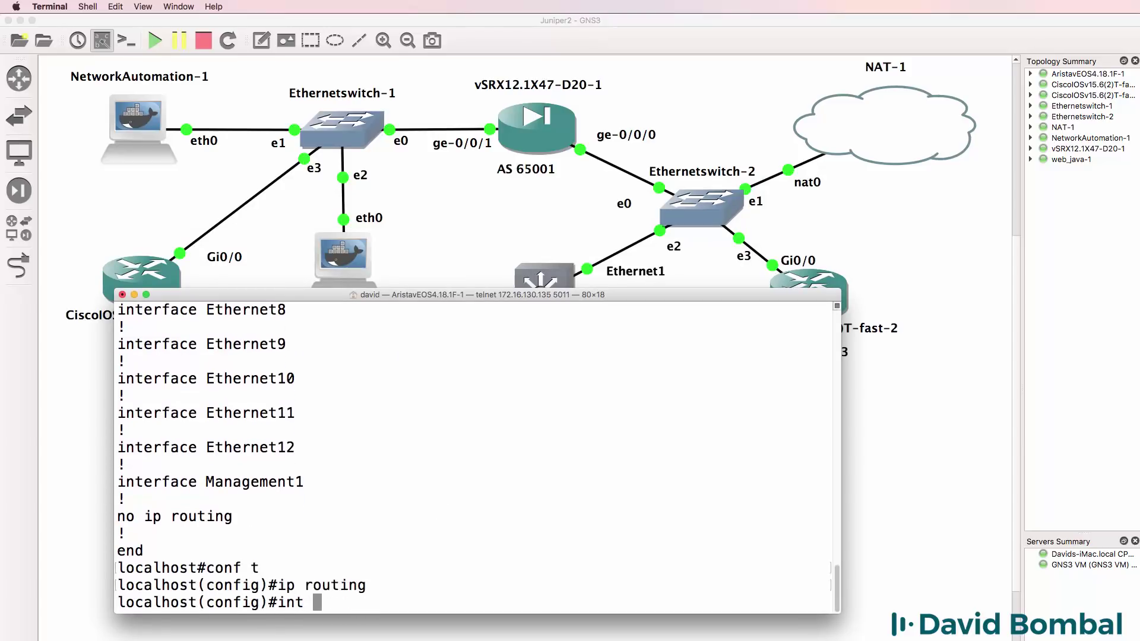
type("e1")
key("Return")
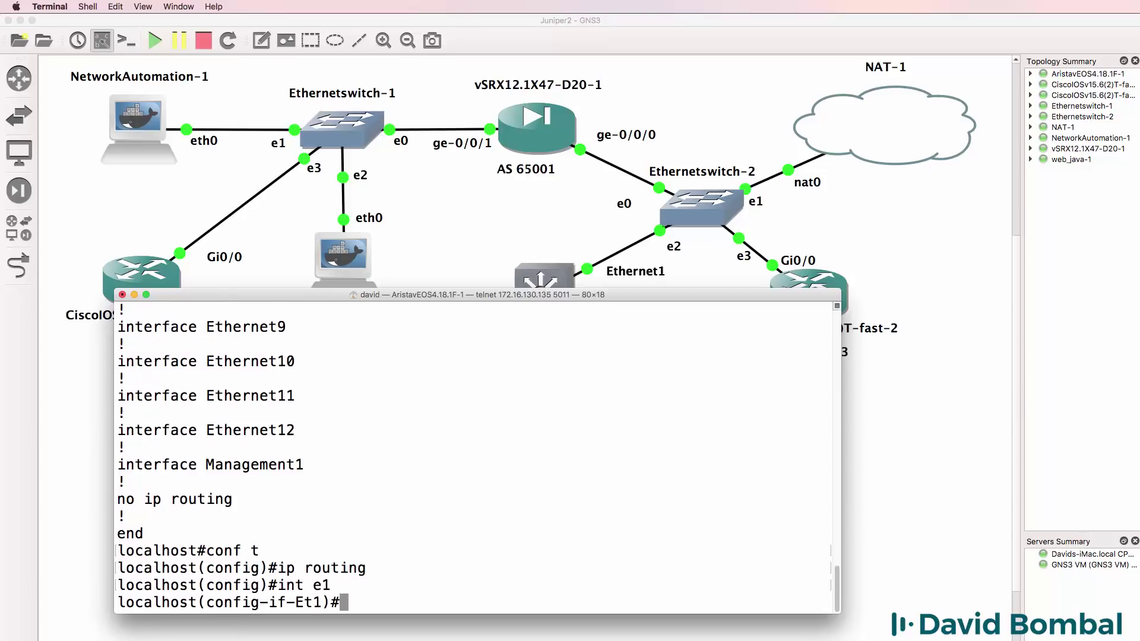
type("no shut")
key("Return")
type("ip ad")
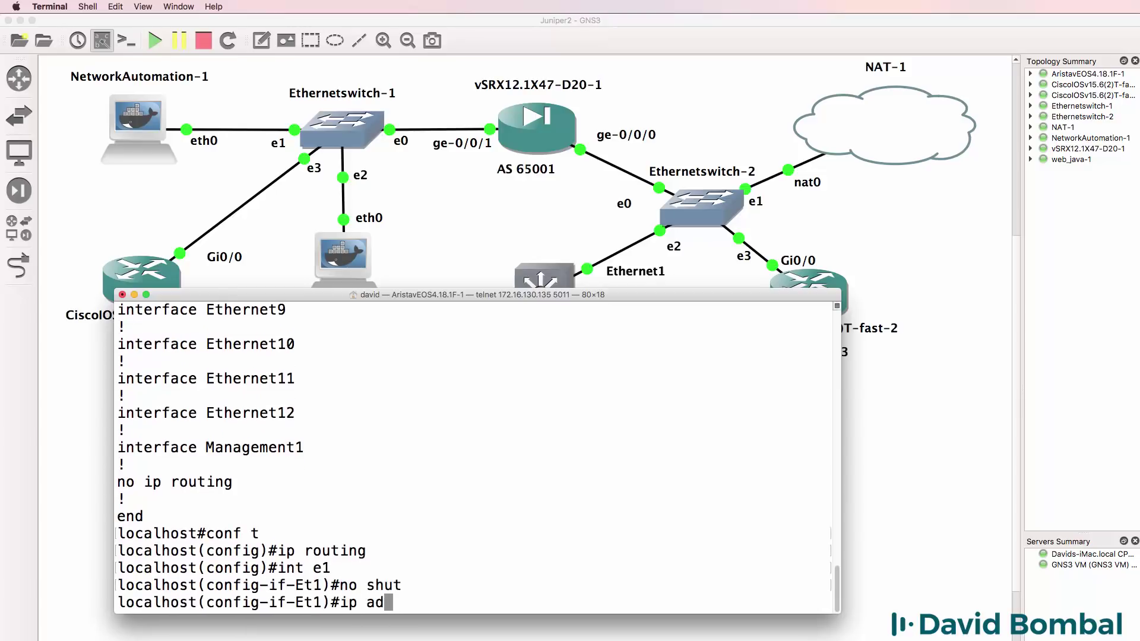
type("dress 192.168.1")
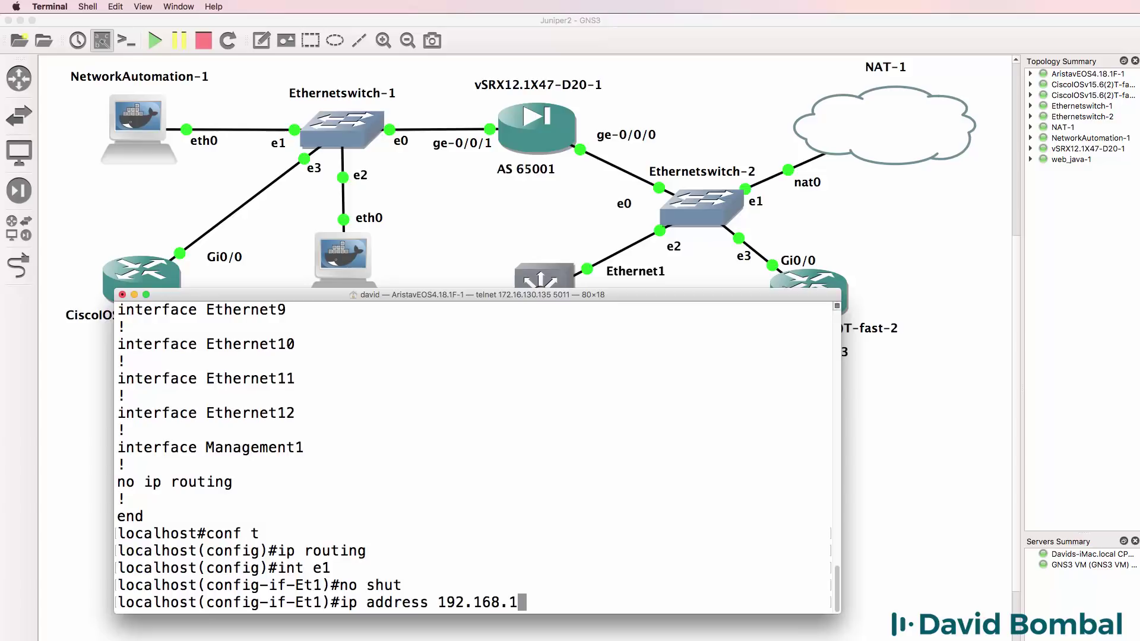
type("22.1")
type("1 255.255.255.0")
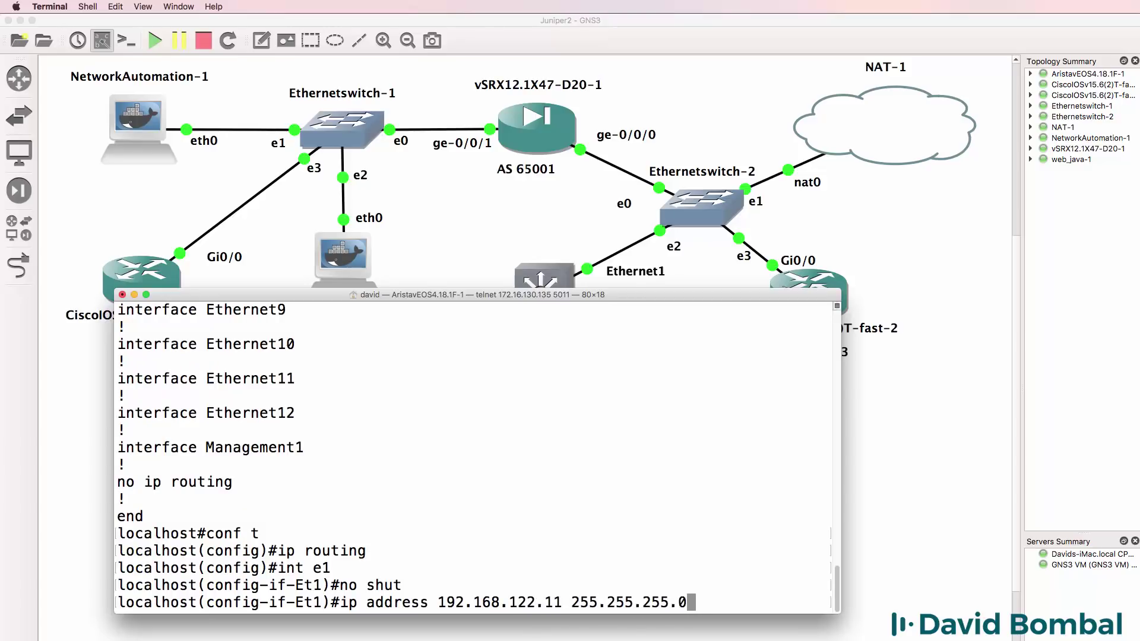
key("Return")
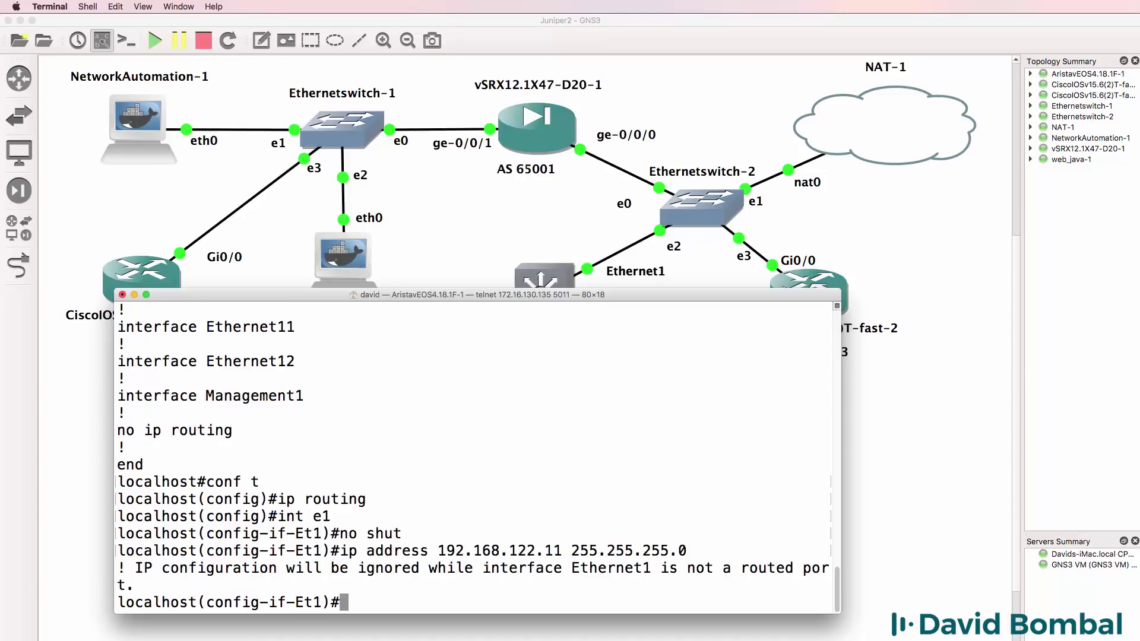
type("no switchport")
key("Return")
key("Up")
key("Up")
key("Return")
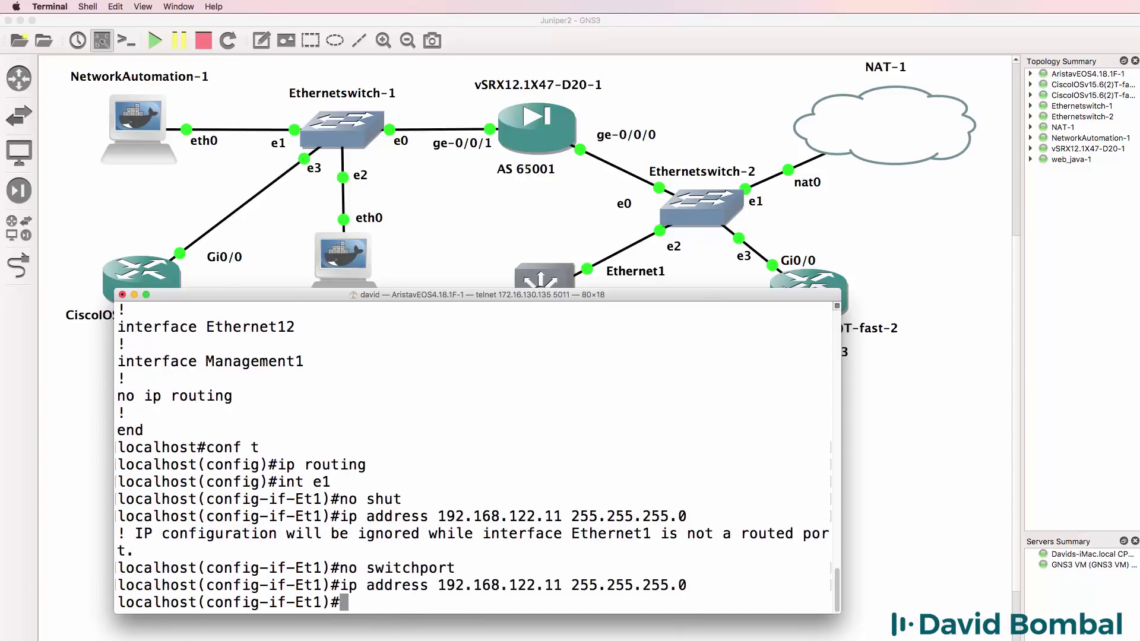
type("end")
key("Return")
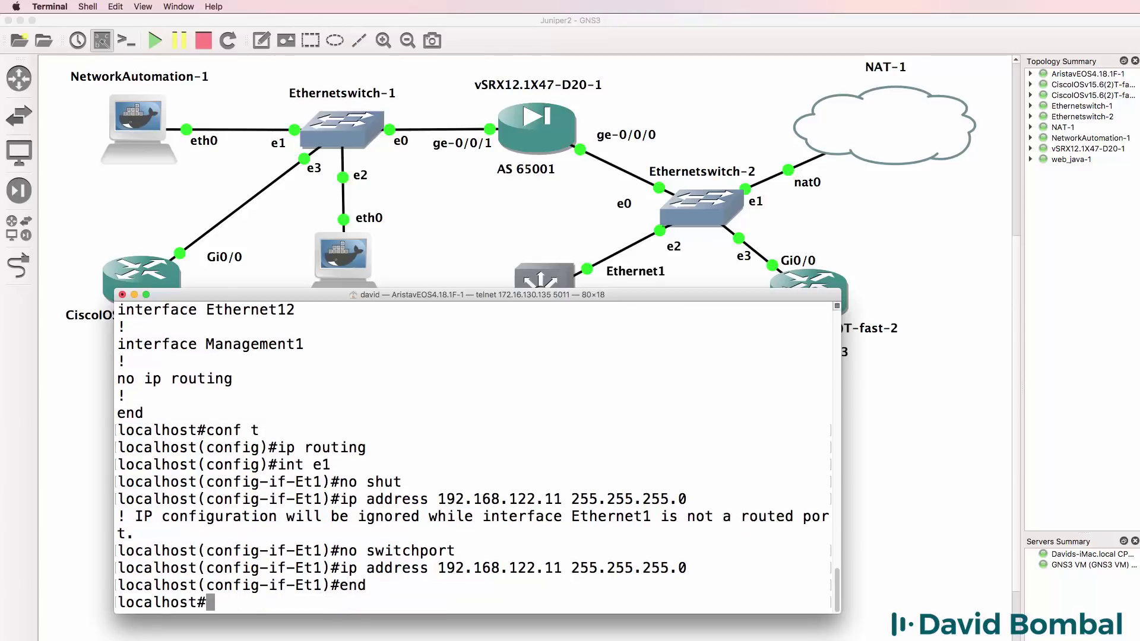
key("Return")
- Ping the gateway 192.168.122.1 and the Cisco router at 192.168.122.12
type("ping 9")
type("92.168.122.1")
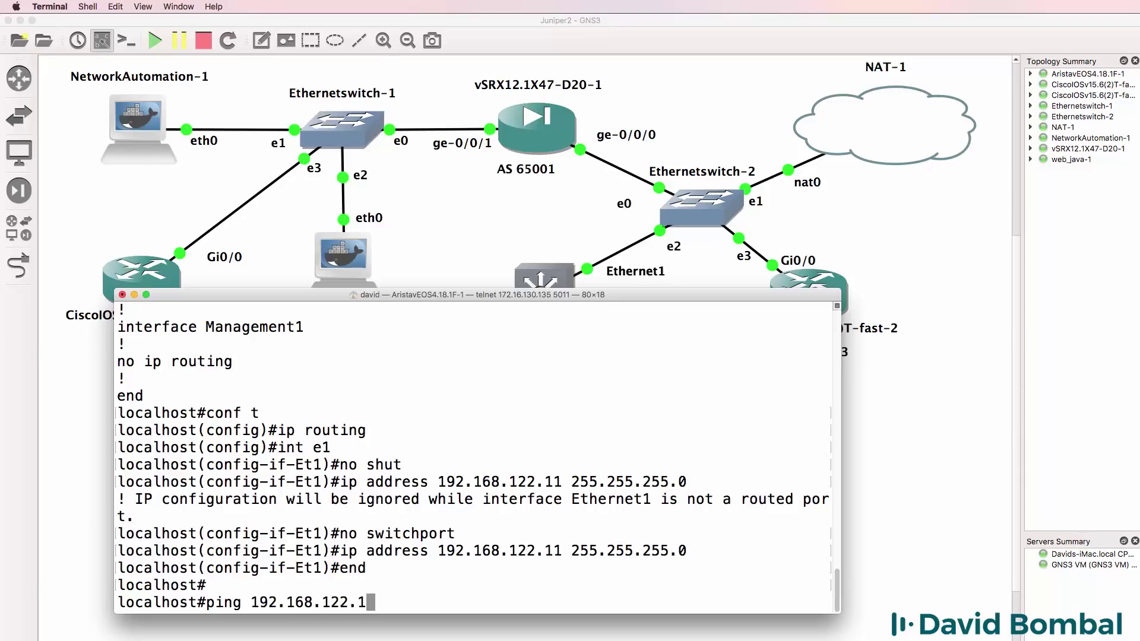
key("Return")
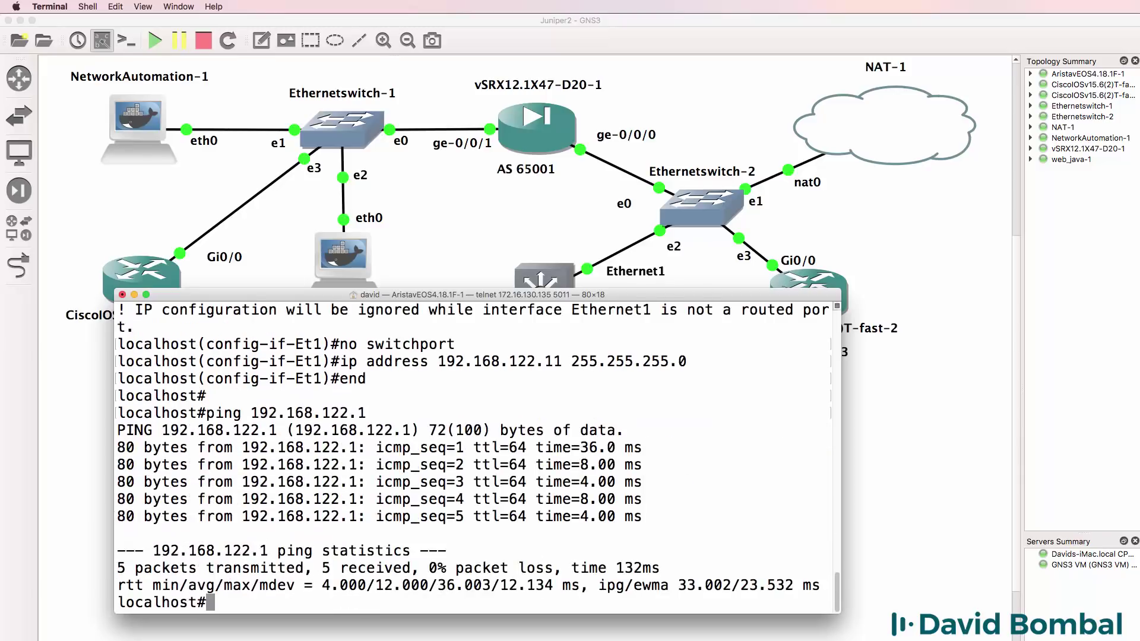
key("Up")
type("2")
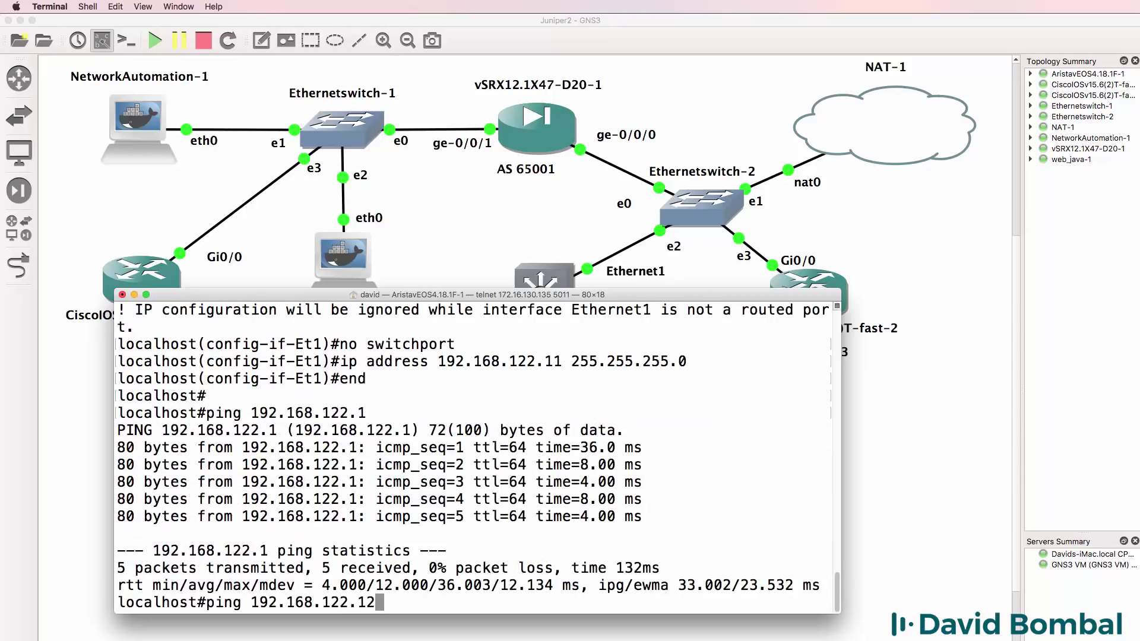
key("Return")
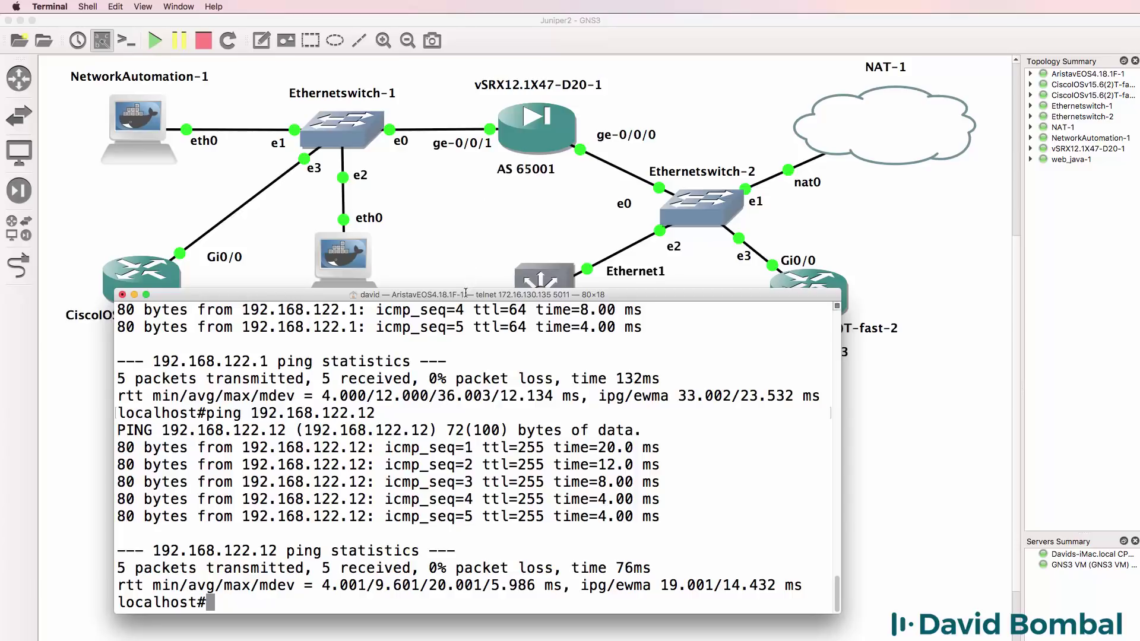
- Start BGP AS 65004 on the Arista with neighbor 192.168.122.12 in AS 65003
left_click_drag(467, 295, 396, 298)
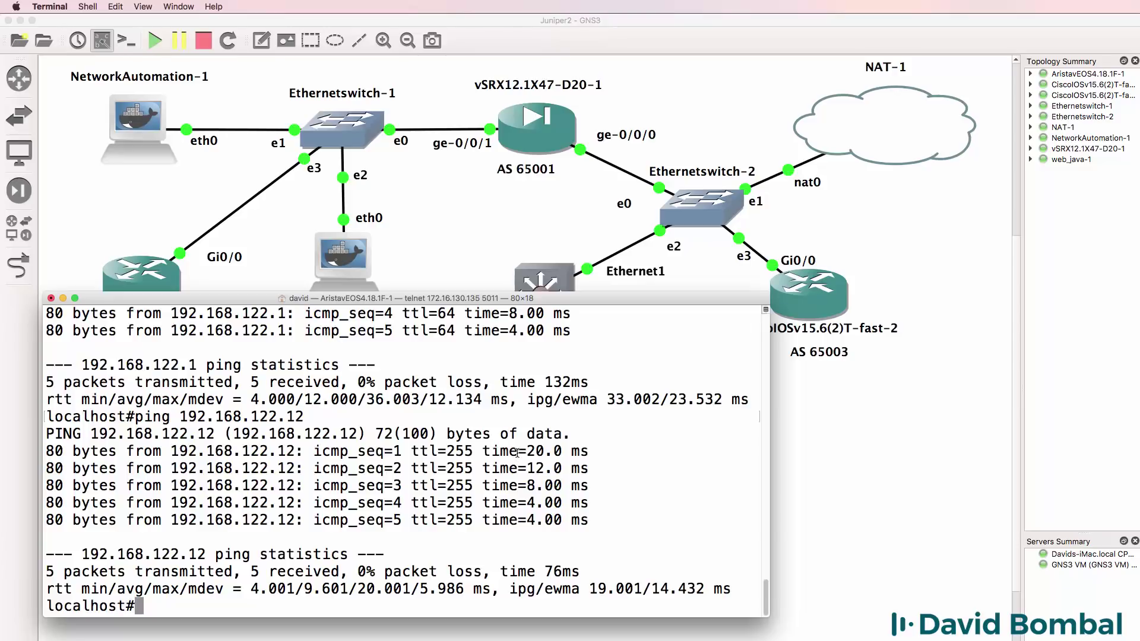
type("conf t")
key("Return")
type("r")
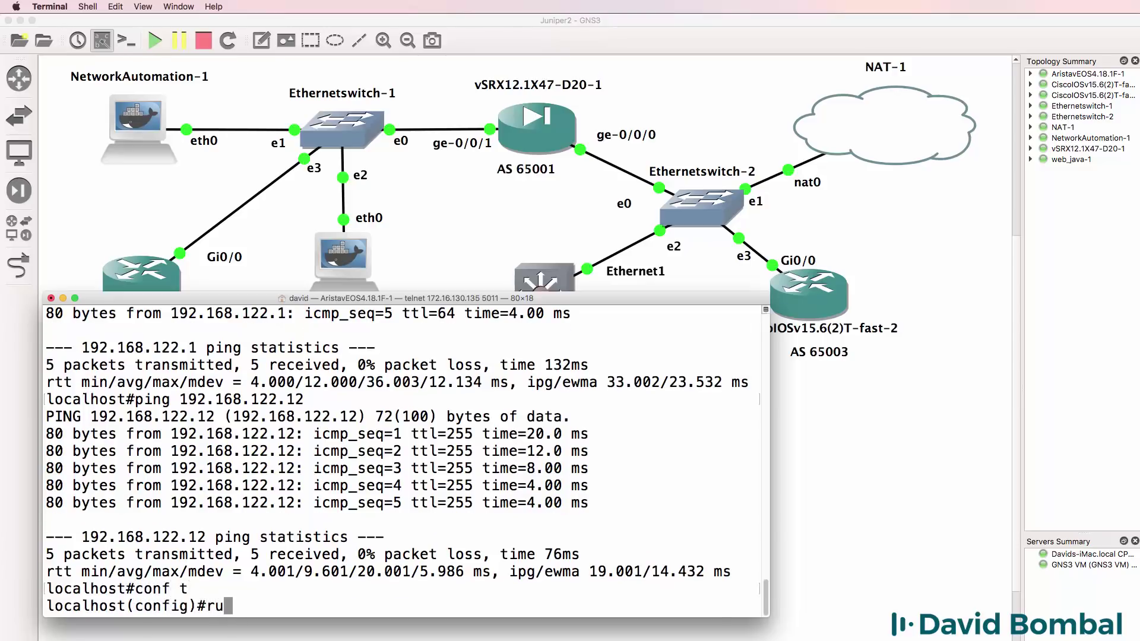
type("outer bgp")
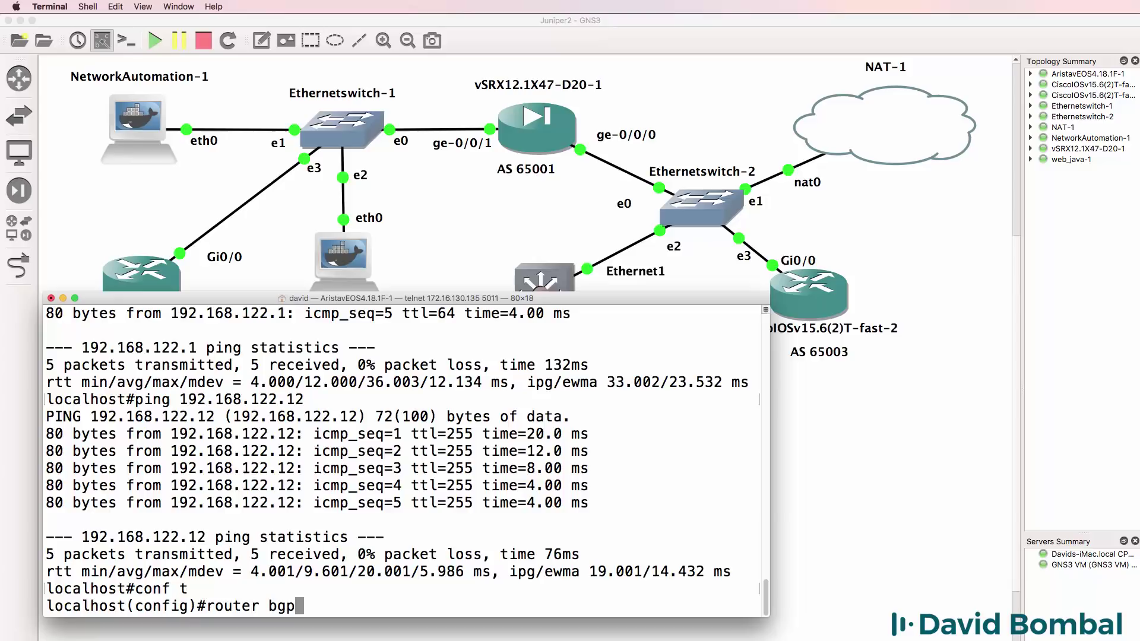
left_click(633, 50)
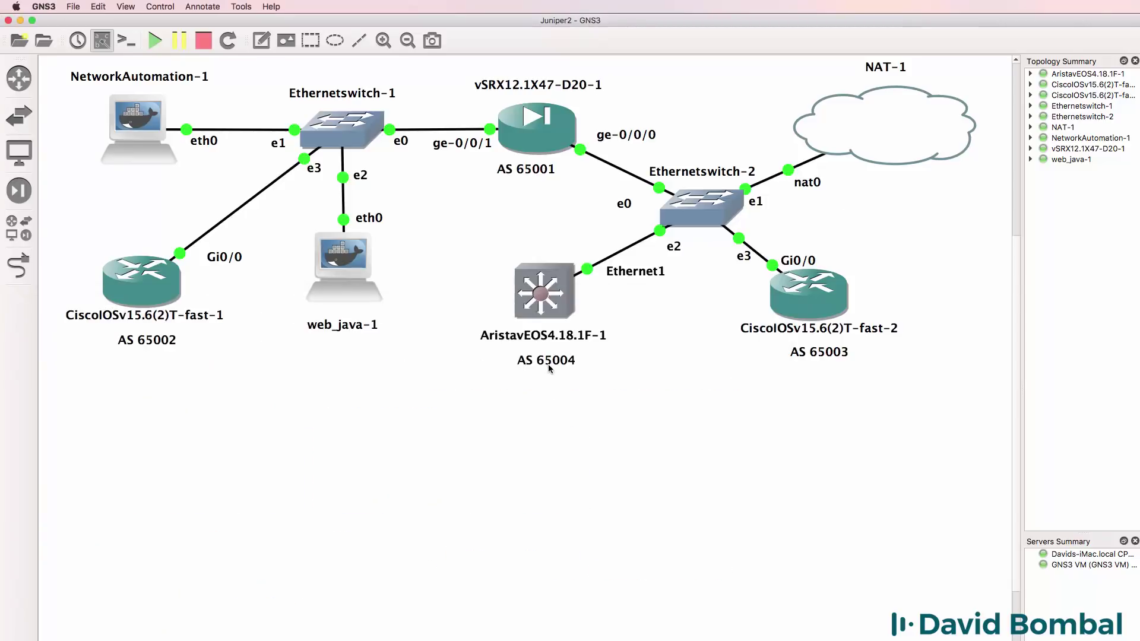
right_click(390, 640)
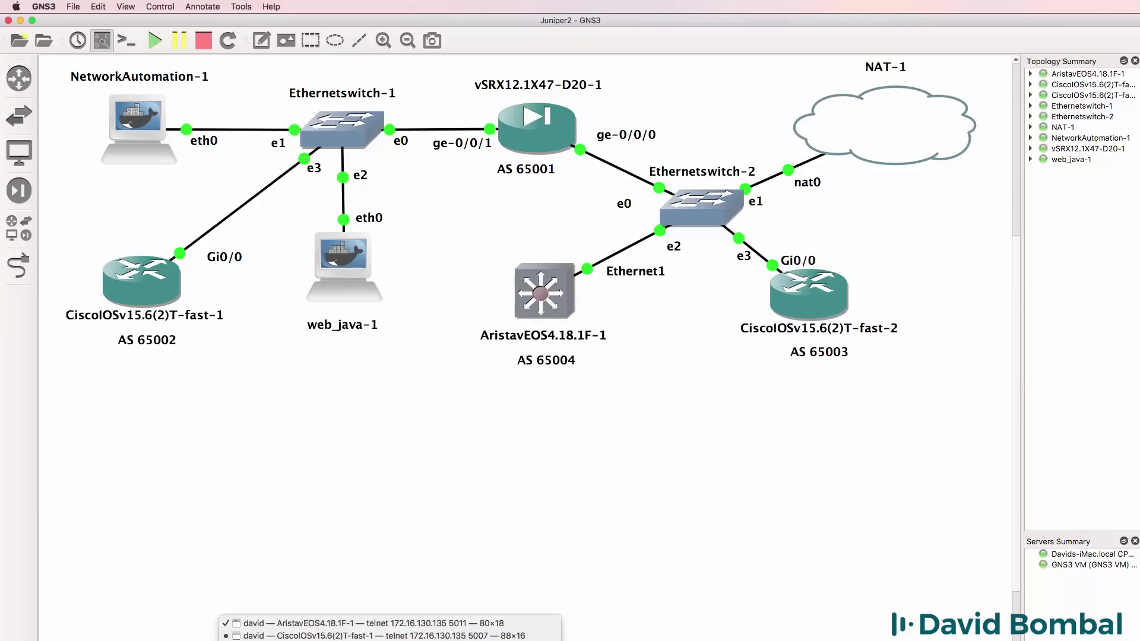
left_click(309, 625)
type("6500")
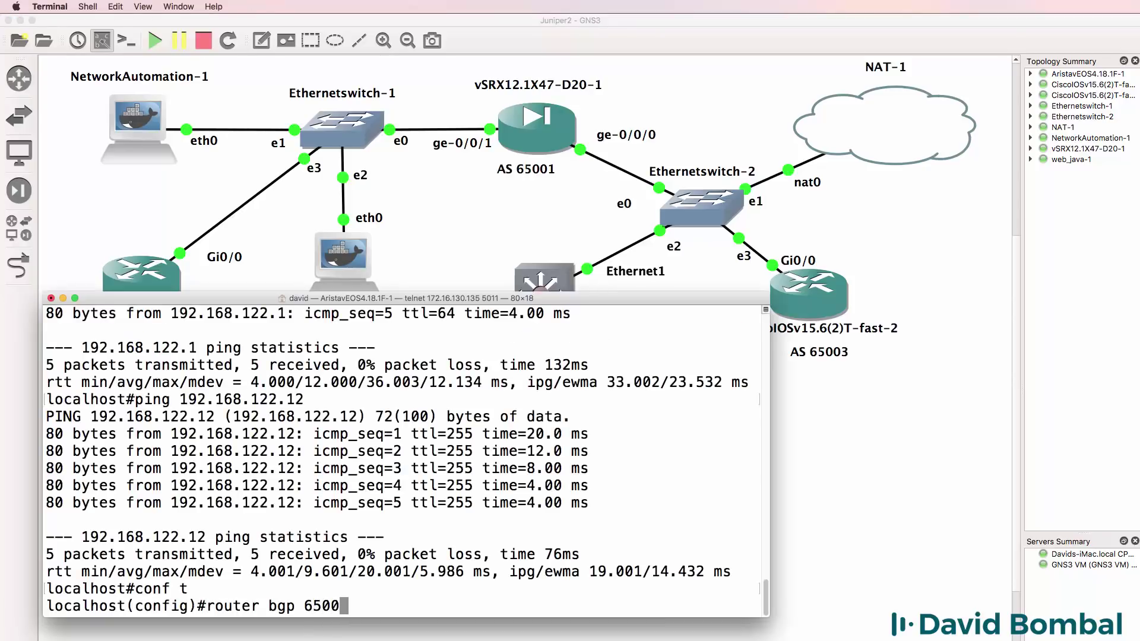
type("4")
key("Return")
type("neighbor ")
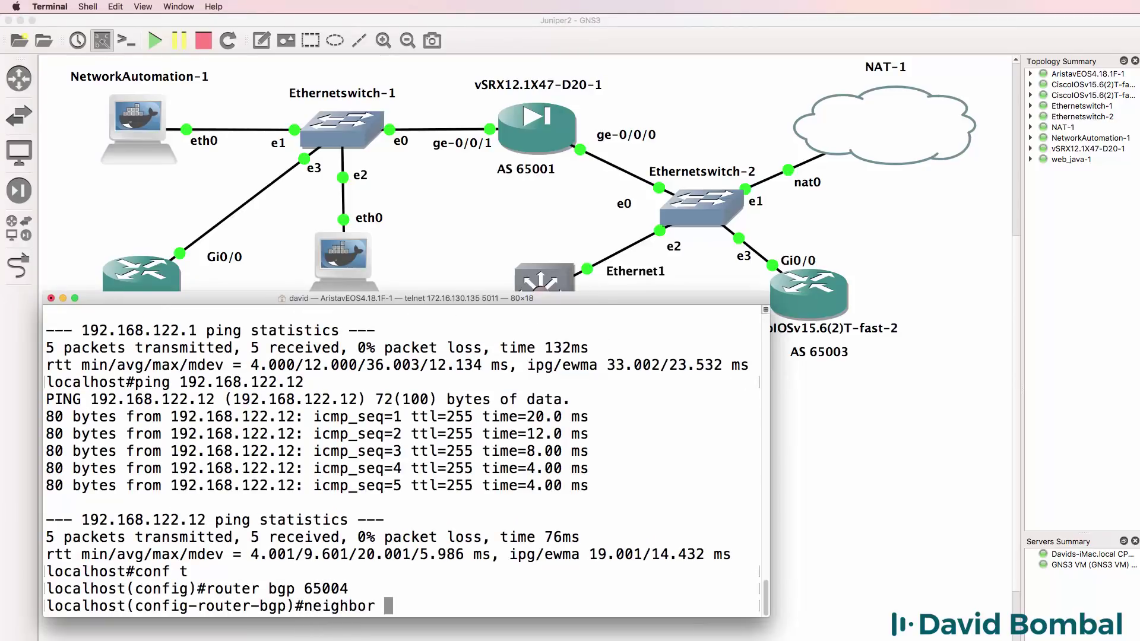
type("192.168.122")
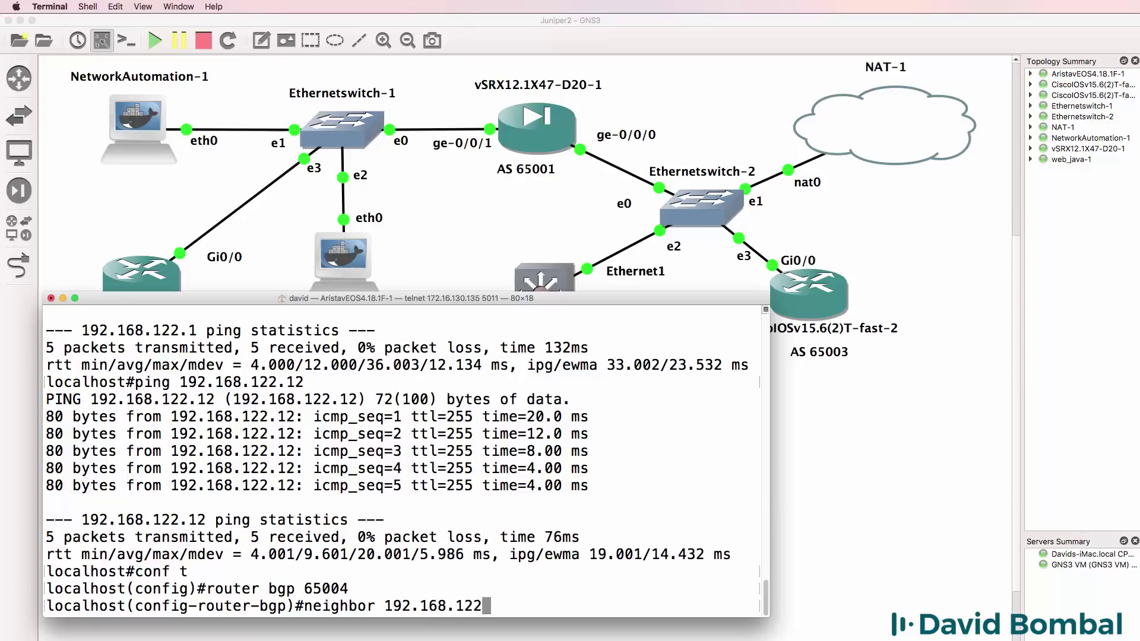
type(".12 remote-as ")
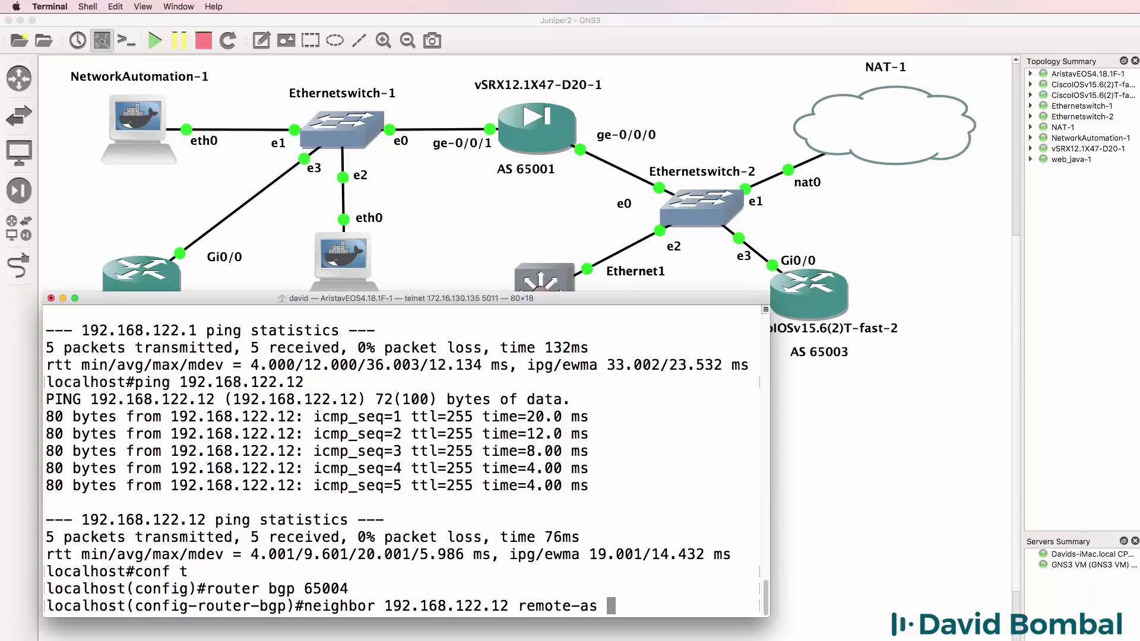
type("6")
type("5003")
key("Return")
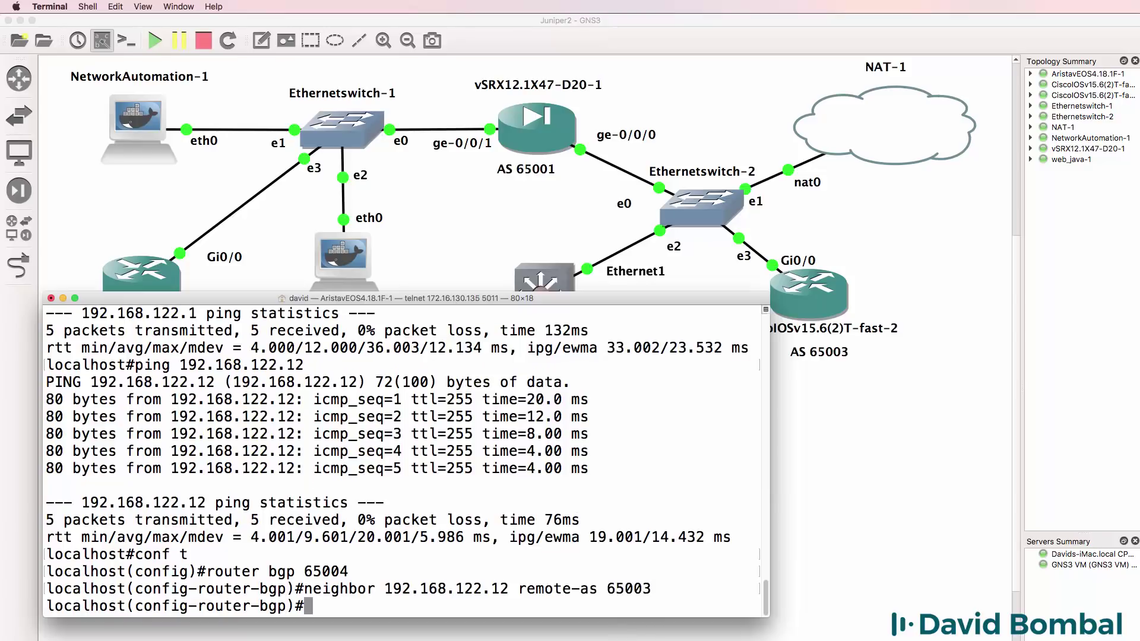
- Add Loopback0 at 3.3.3.3/32 and redistribute connected routes into BGP 65004
type("int loop 0")
key("Return")
type("ip address ")
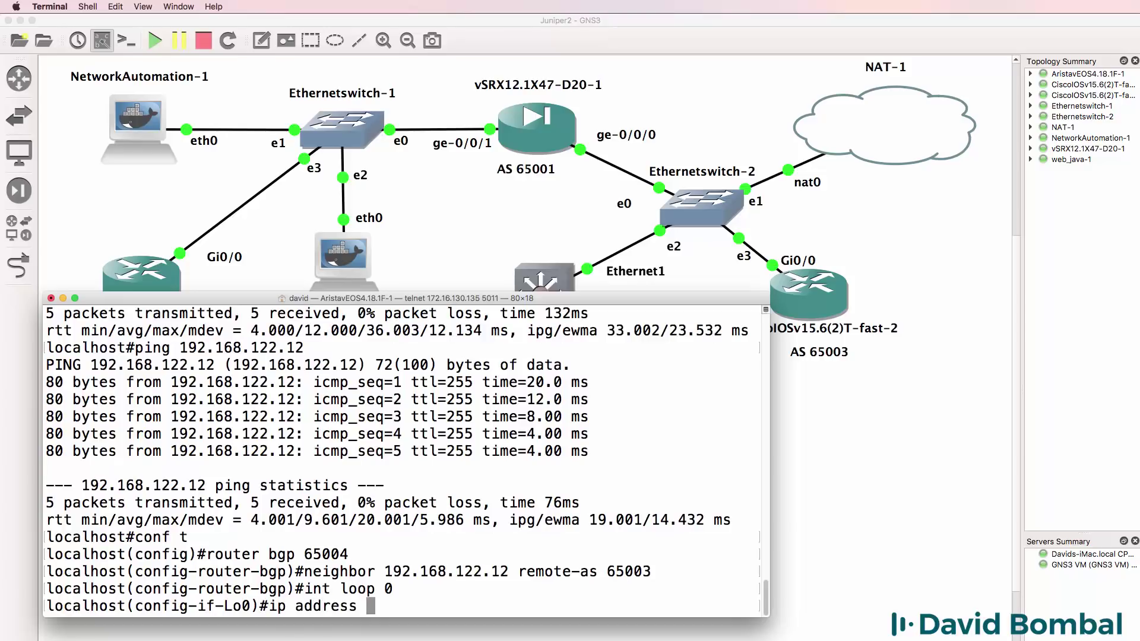
type("3.3.3.3 255.255.")
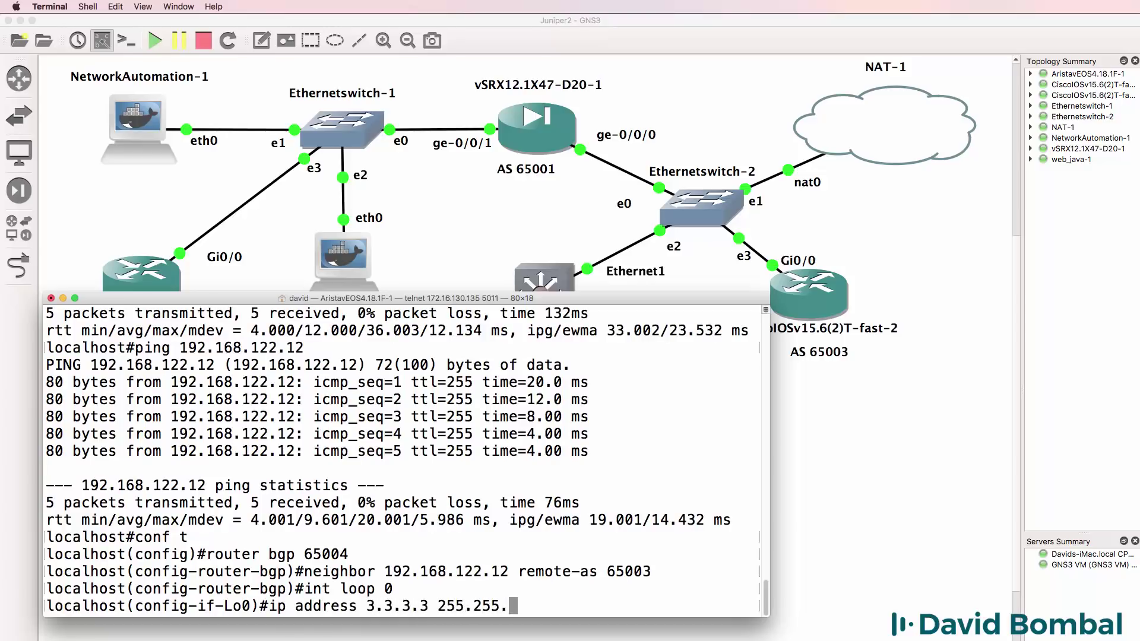
type("255.255")
key("Return")
type("route")
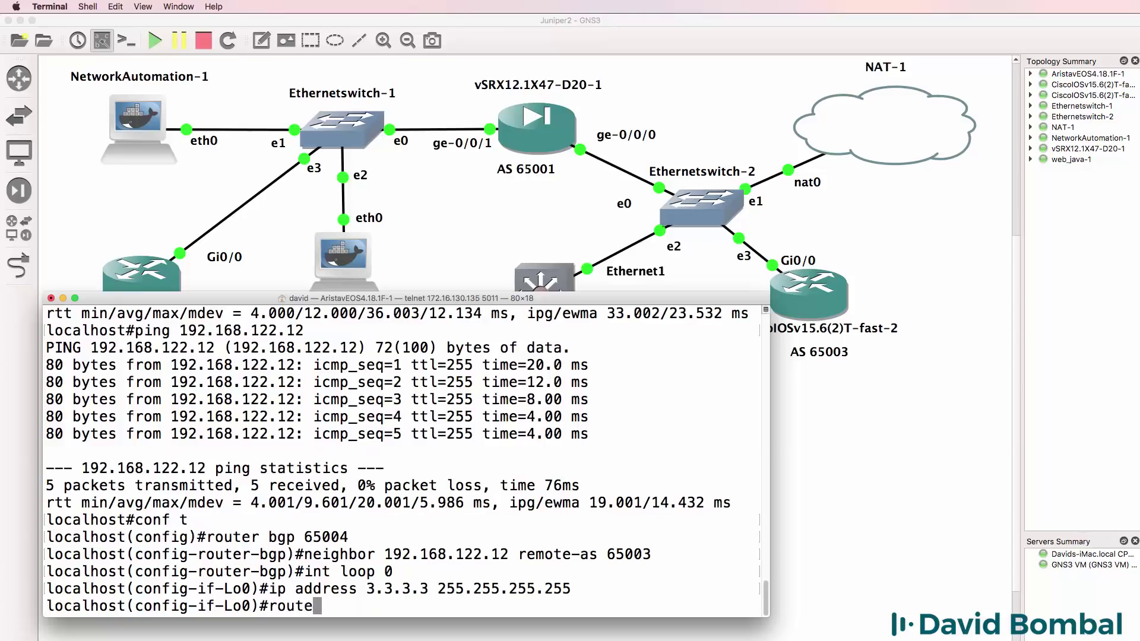
type("r bgp 65004")
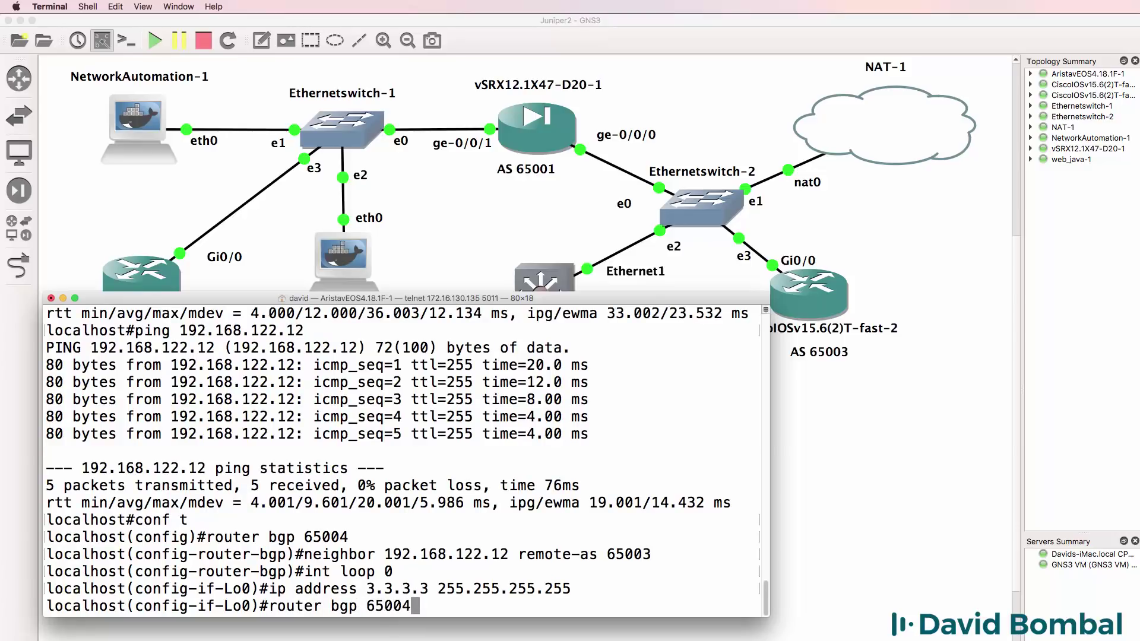
key("Return")
type("redistribute connected")
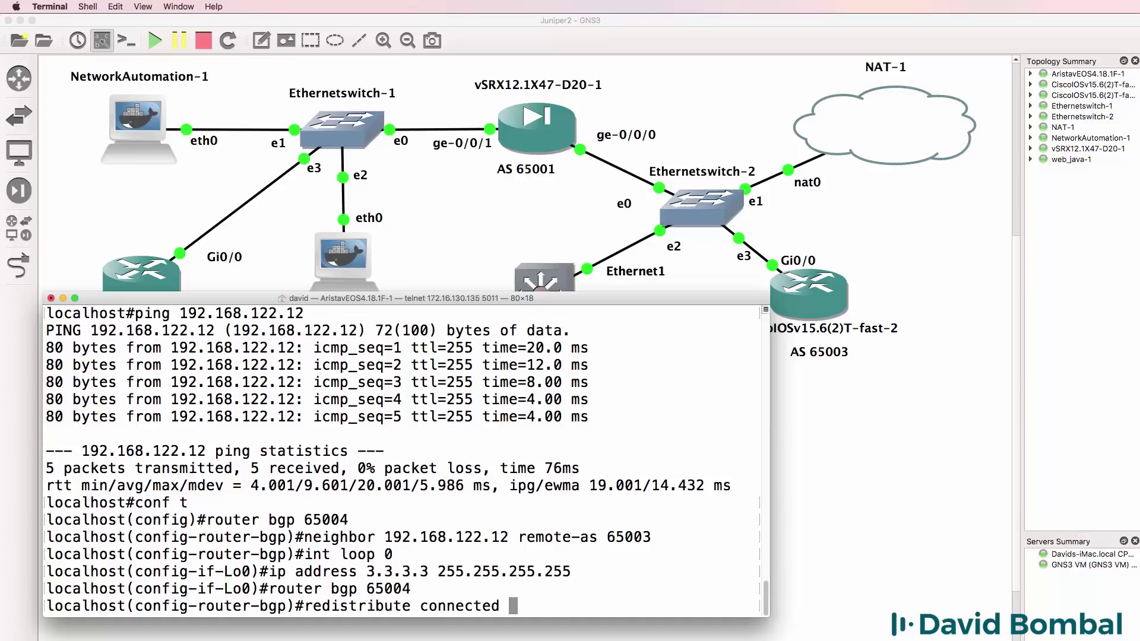
key("Return")
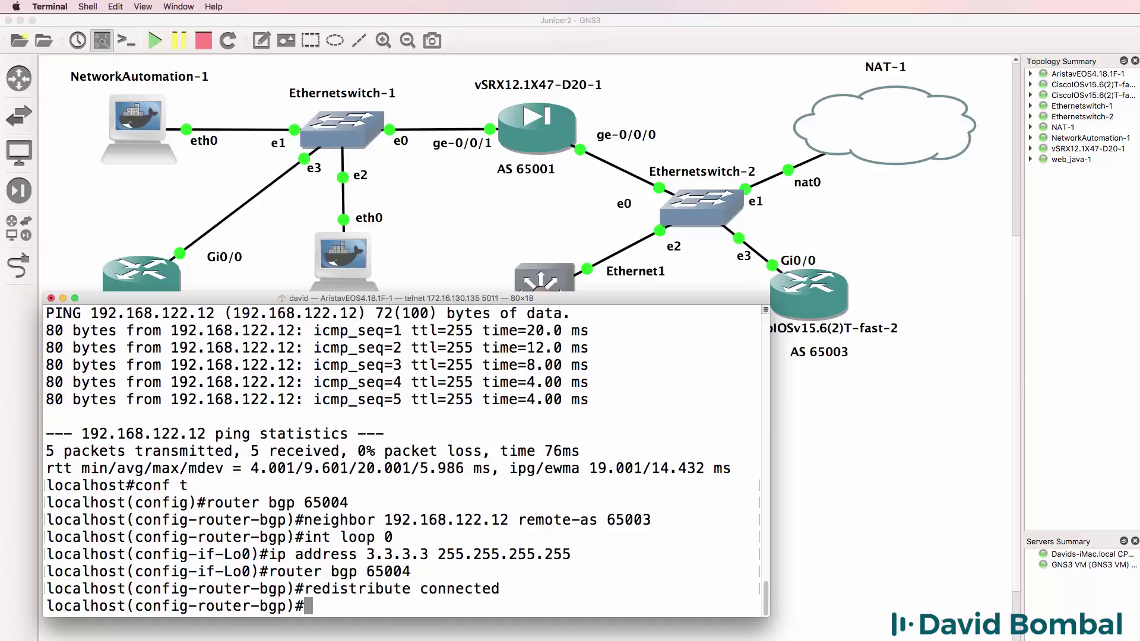
- Save the Arista configuration and check the BGP neighbor summary
type("end")
key("Return")
type("wr")
key("Return")
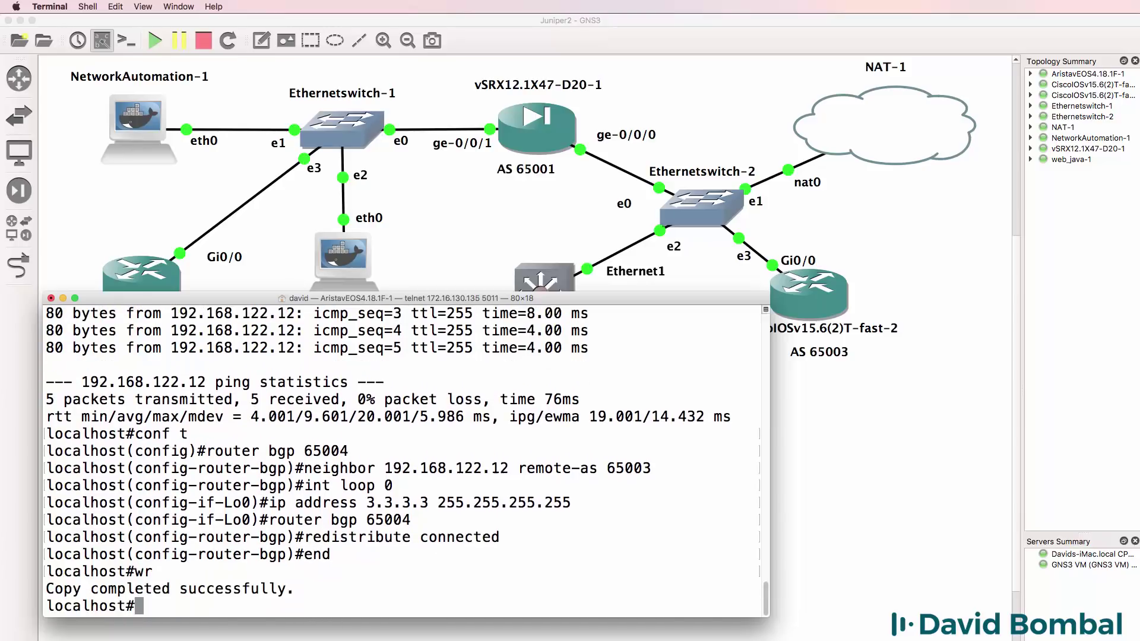
type("sh ip bgp sum")
key("Return")
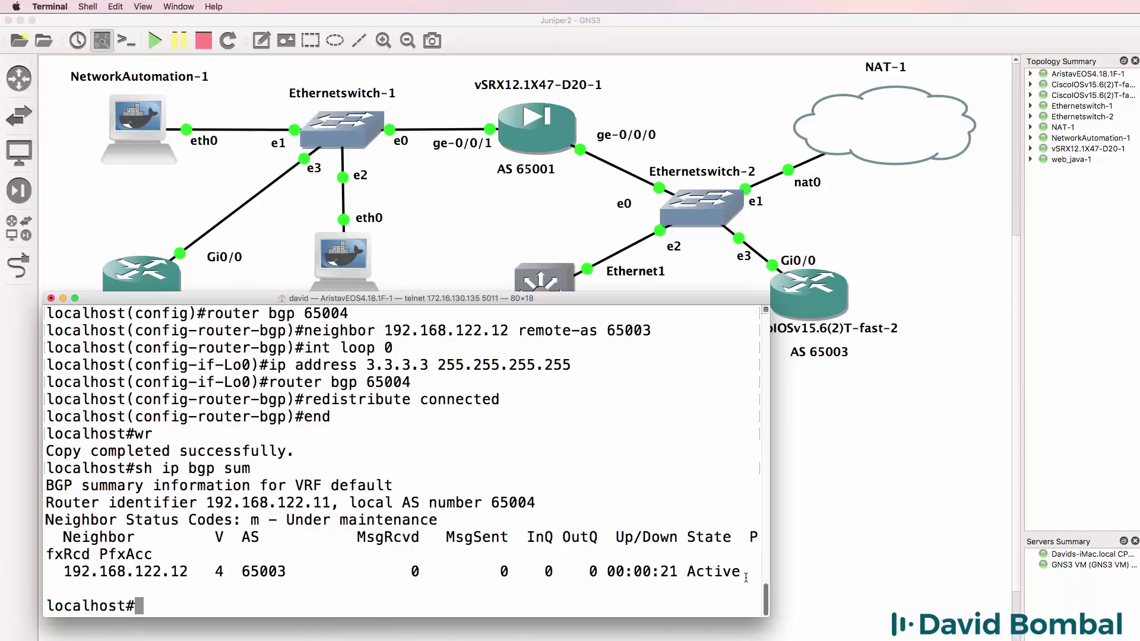
- On R2, enter the BGP configuration for AS 65003
left_click_drag(749, 572, 688, 572)
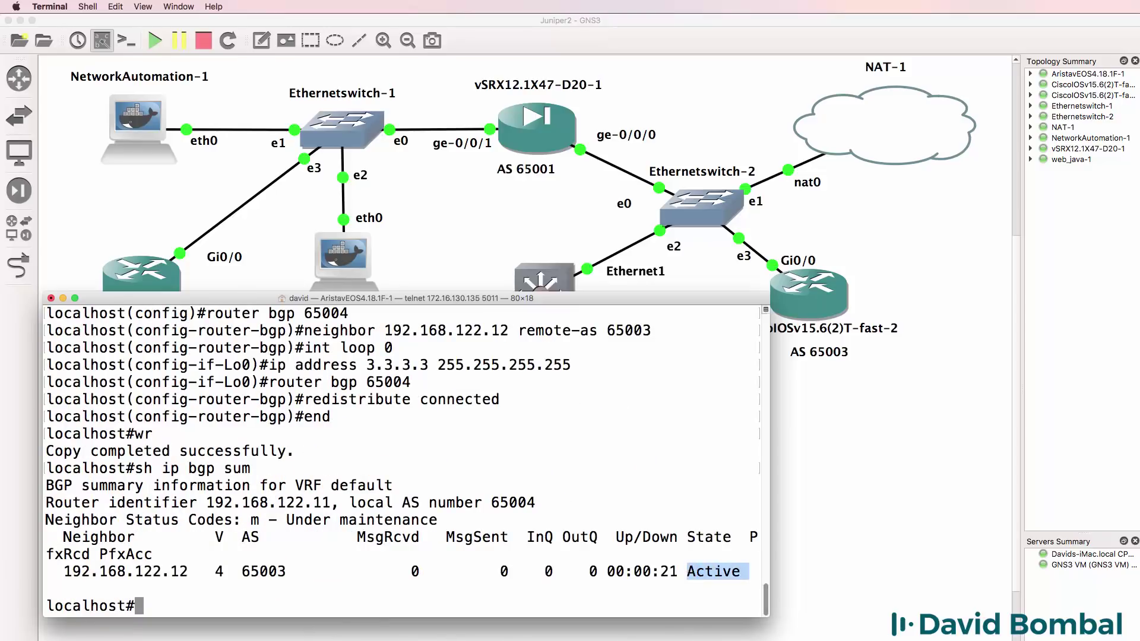
key("super+grave")
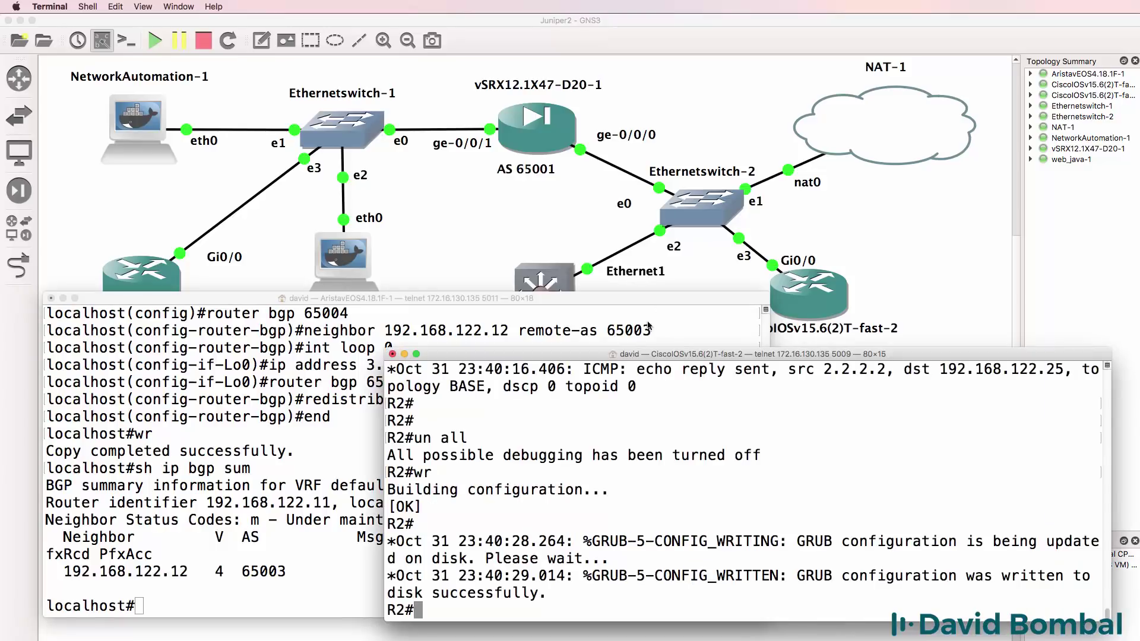
left_click_drag(657, 347, 658, 319)
type("conf t")
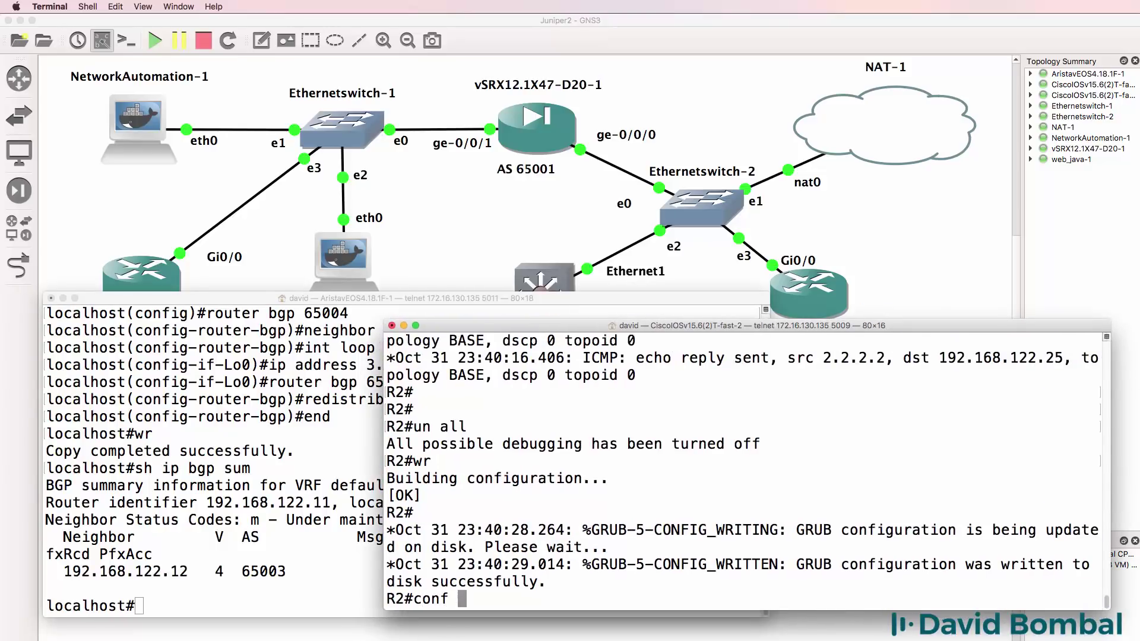
key("Return")
type("router bgp 65400")
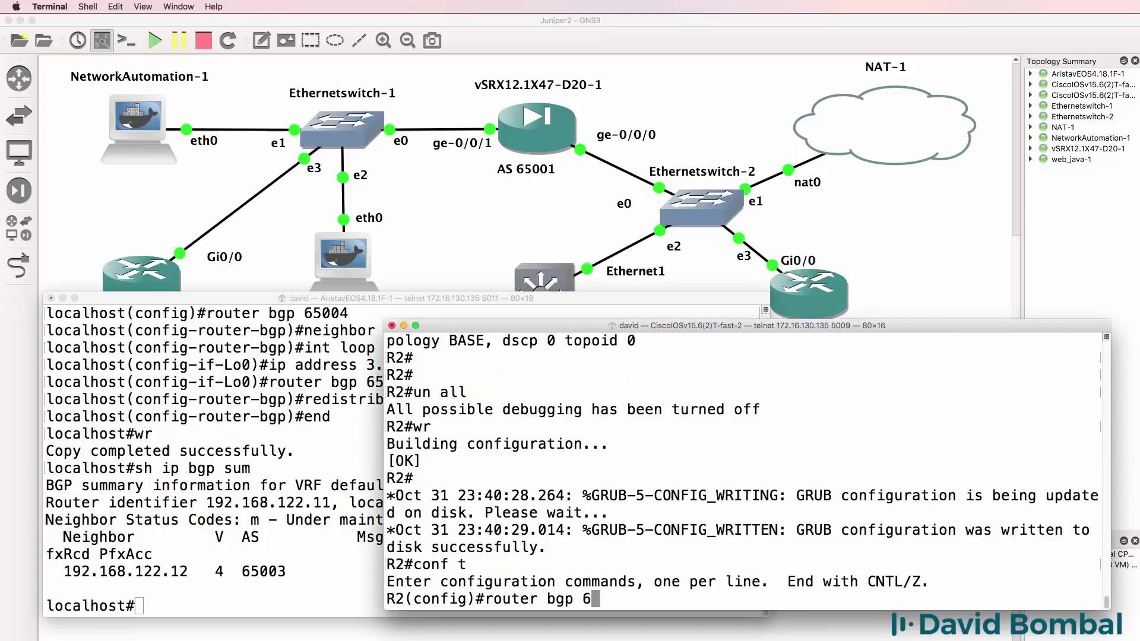
key("BackSpace")
key("BackSpace")
key("BackSpace")
type("003")
key("Return")
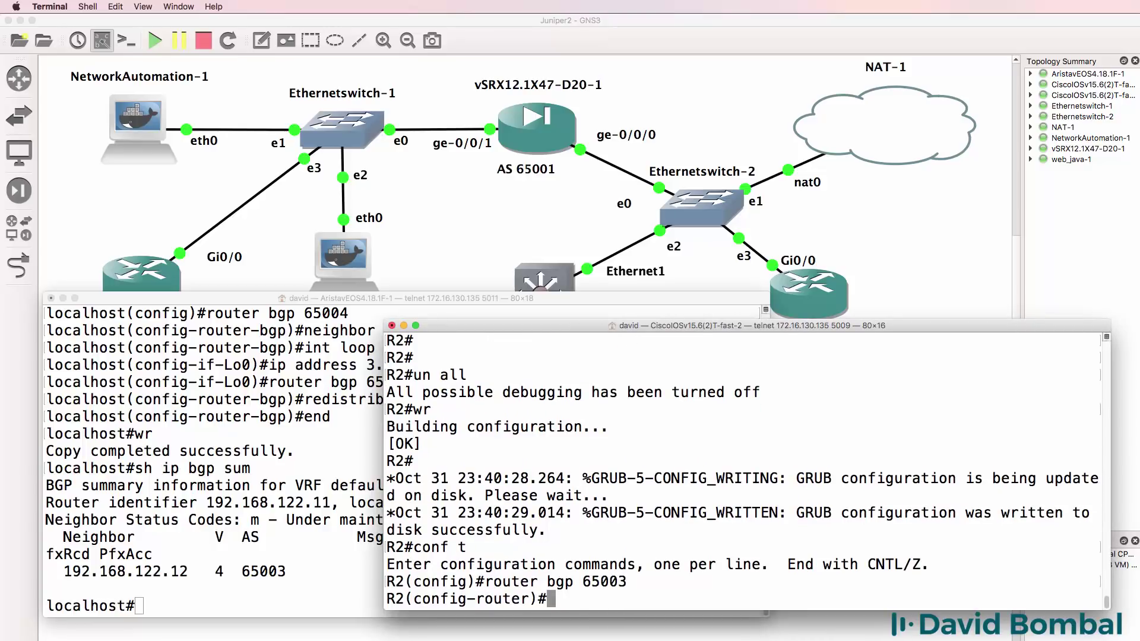
- Enter a neighbor 192.168.122.11 remote-as statement on R2
type("nei")
key("Tab")
type("192.168.1.2")
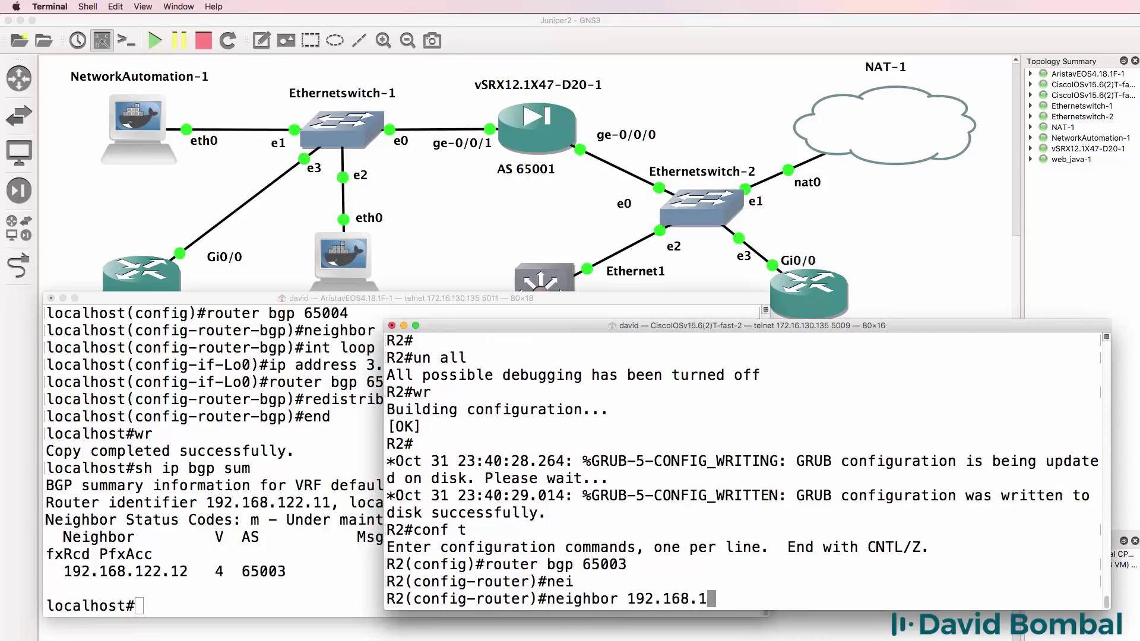
key("BackSpace")
key("BackSpace")
type("22.11 remo")
key("Tab")
type("t")
key("Tab")
type("65003")
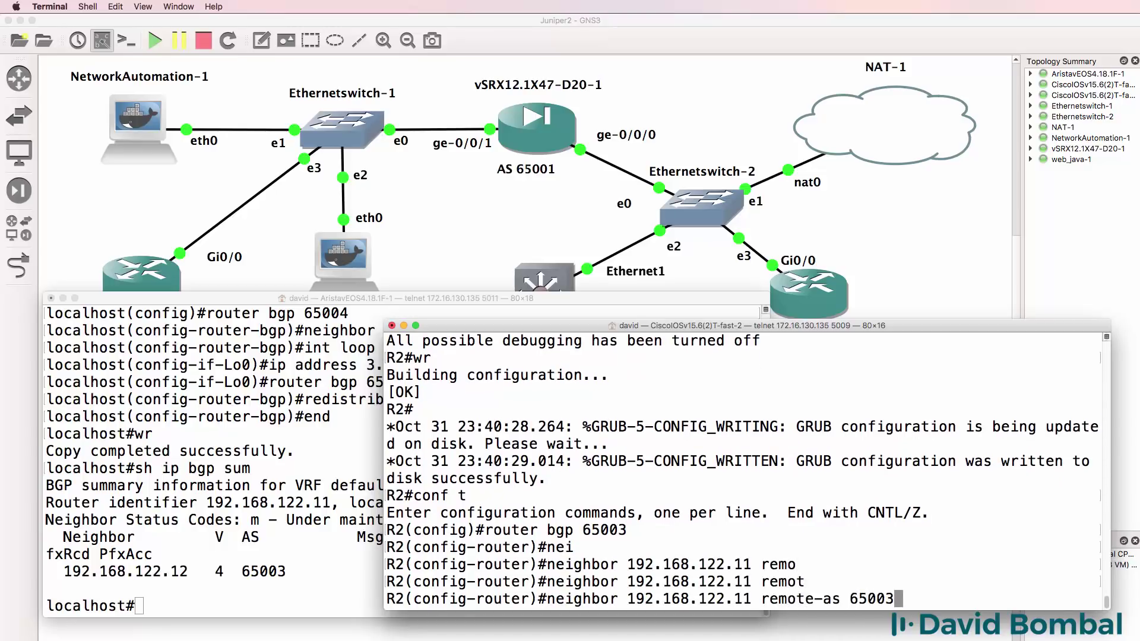
- Confirm the Arista runs AS 65004, then apply neighbor 192.168.122.11 remote-as 65004 on R2
left_click(371, 430)
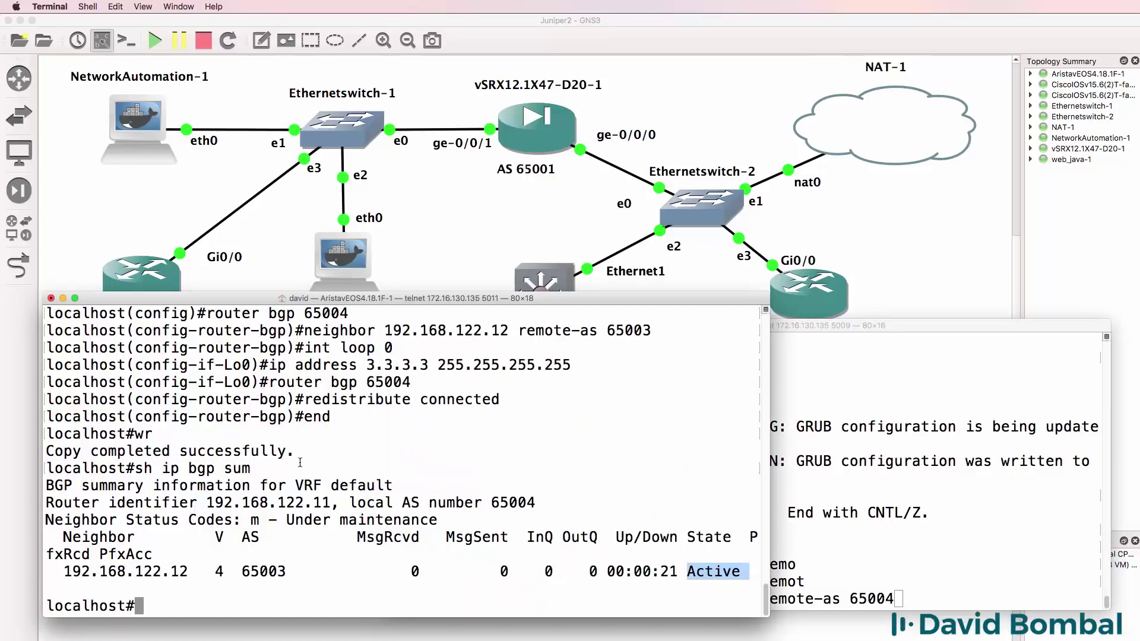
left_click_drag(349, 314, 201, 313)
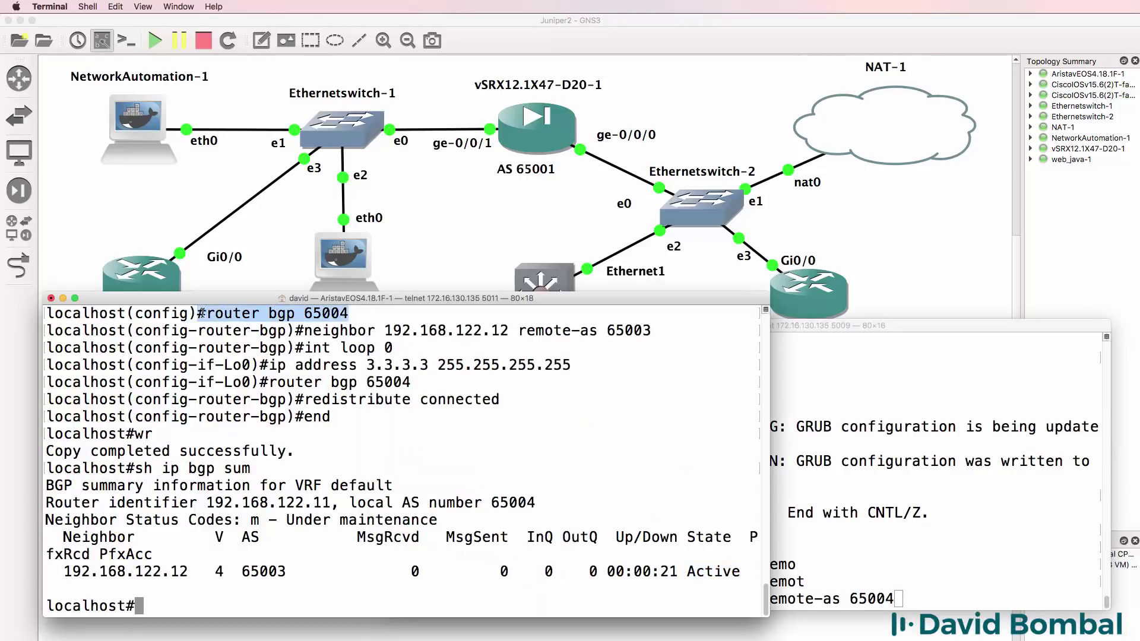
type("sh run")
key("Return")
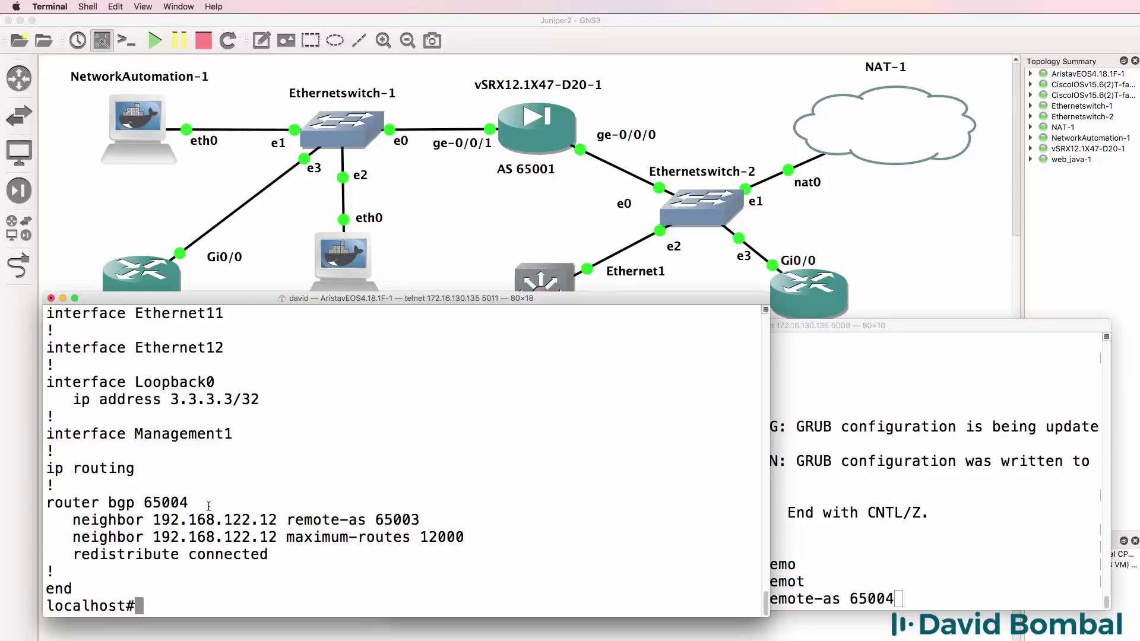
left_click_drag(189, 503, 47, 504)
left_click(921, 588)
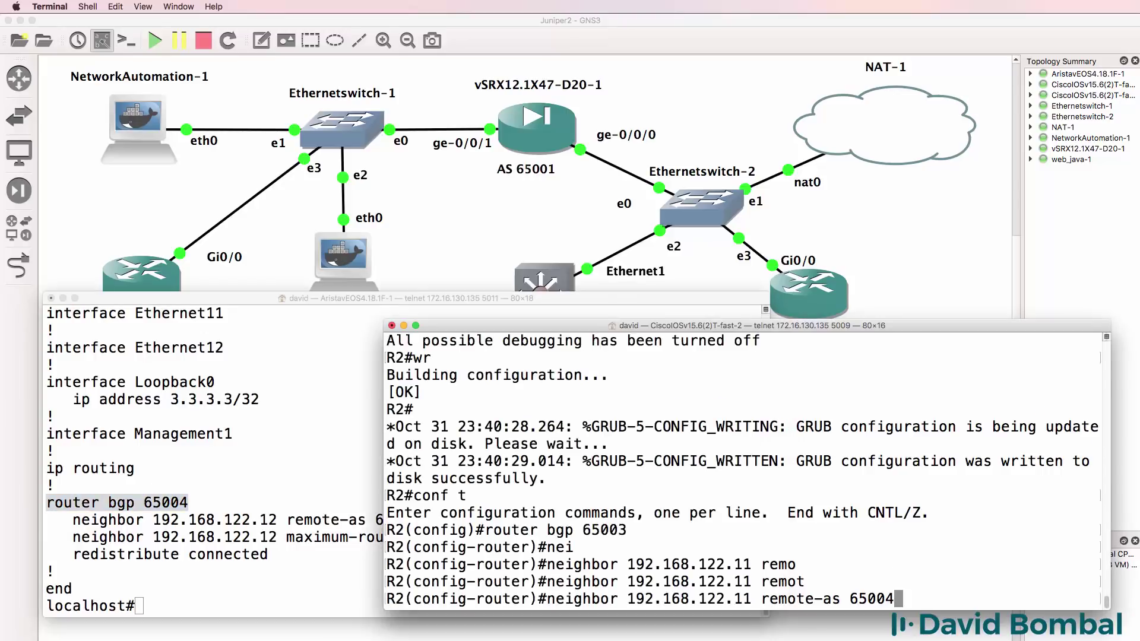
key("Return")
- Exit configuration mode and check R2's BGP summary, showing the neighbor Idle
type("end")
key("Return")
type("sh ip bgp sum")
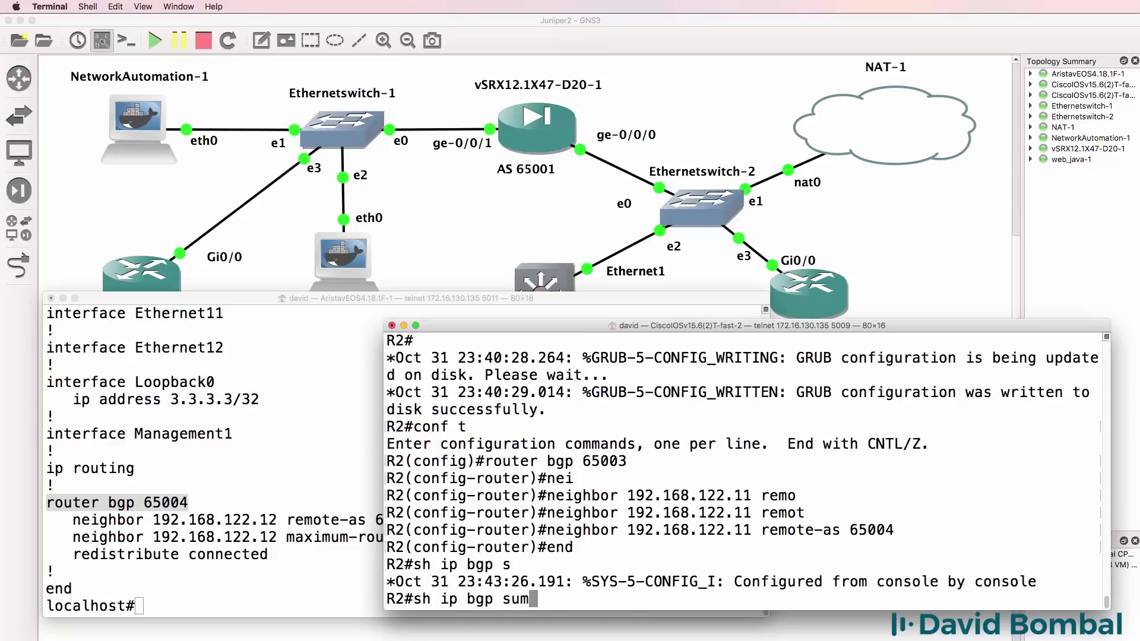
key("Return")
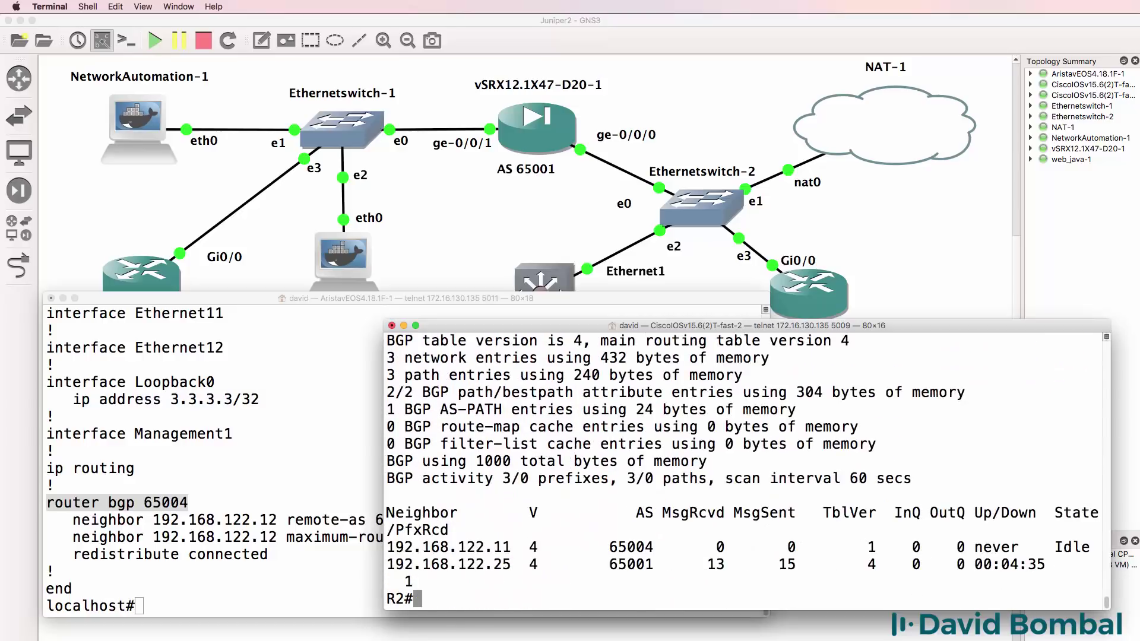
left_click_drag(1098, 548, 1038, 548)
- Ping 192.168.122.1 and the Arista at 192.168.122.11 from R2
key("Up")
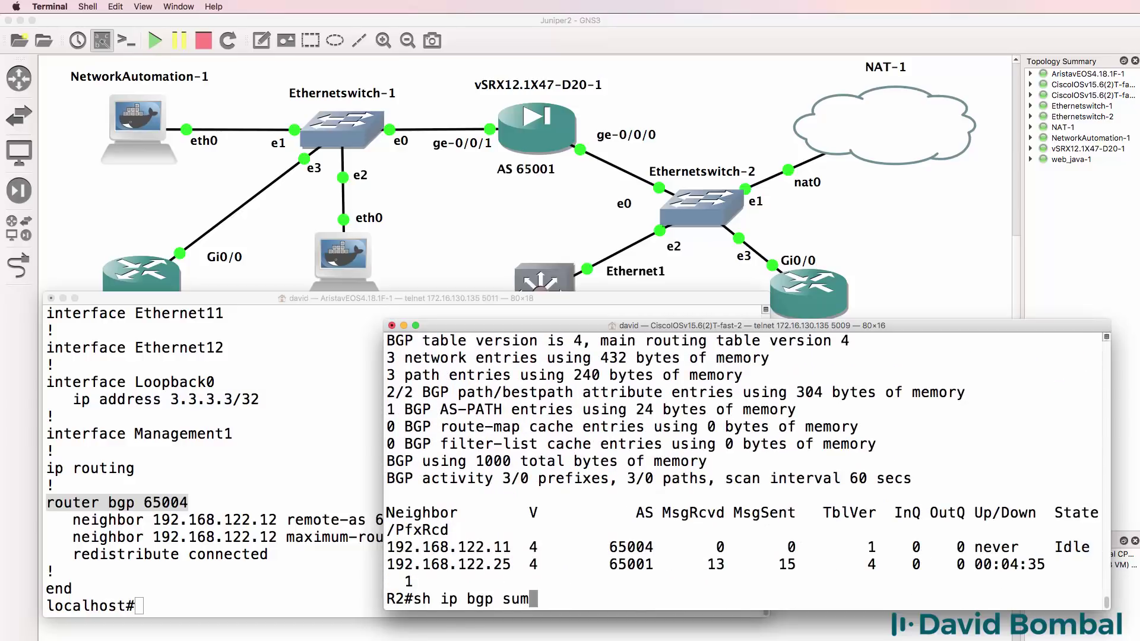
key("ctrl+u")
type("ping ")
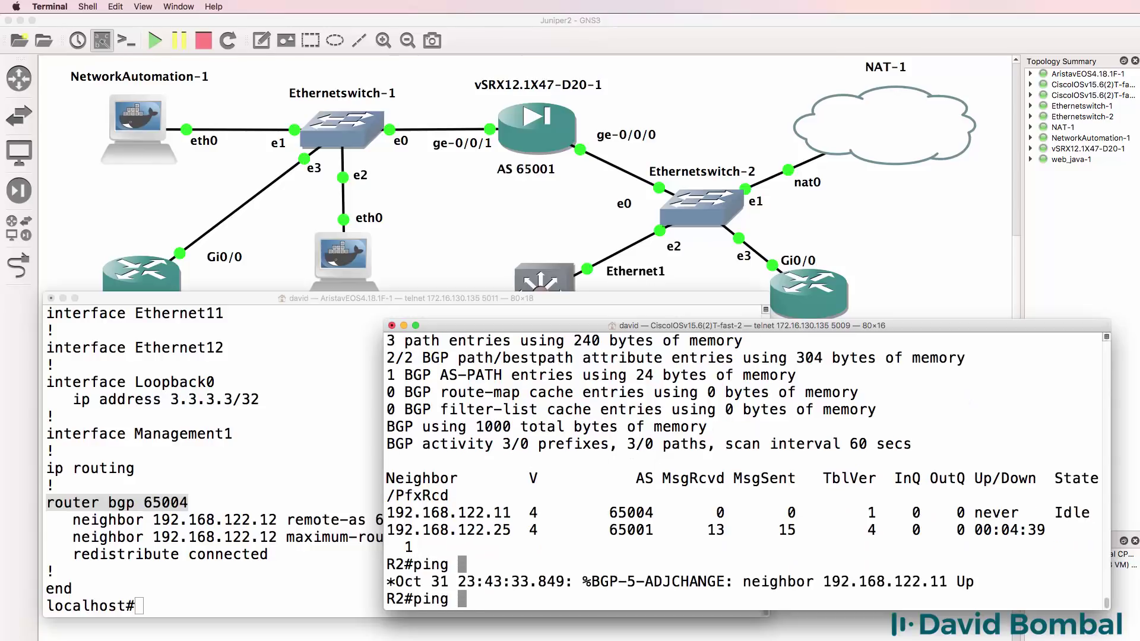
type("192.168.1")
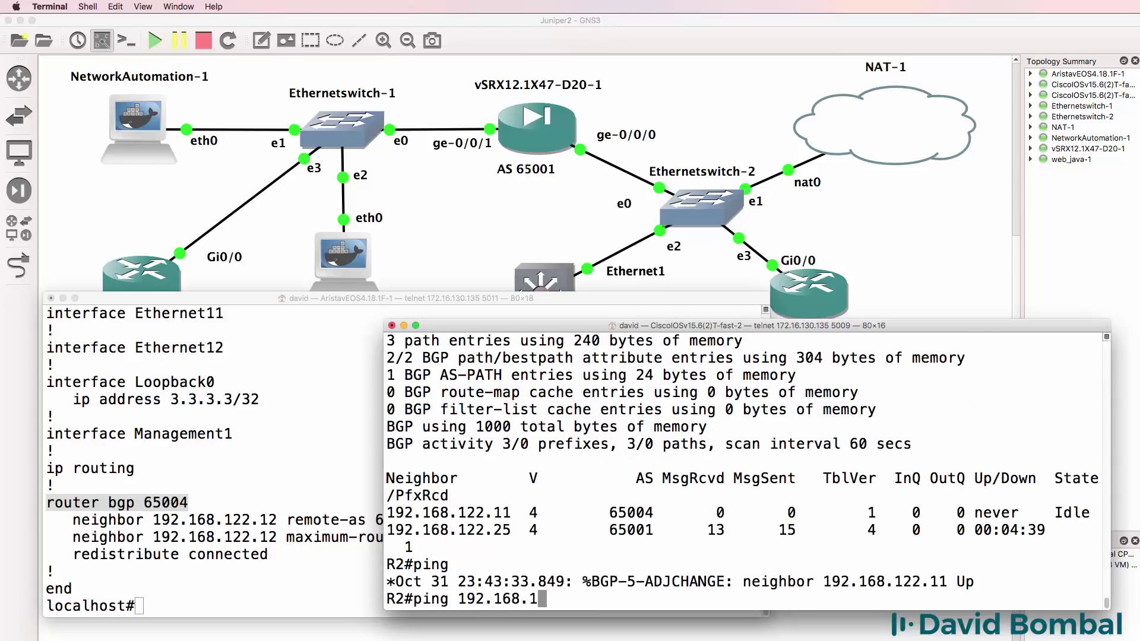
type("22.1")
left_click_drag(1007, 578, 742, 581)
key("Return")
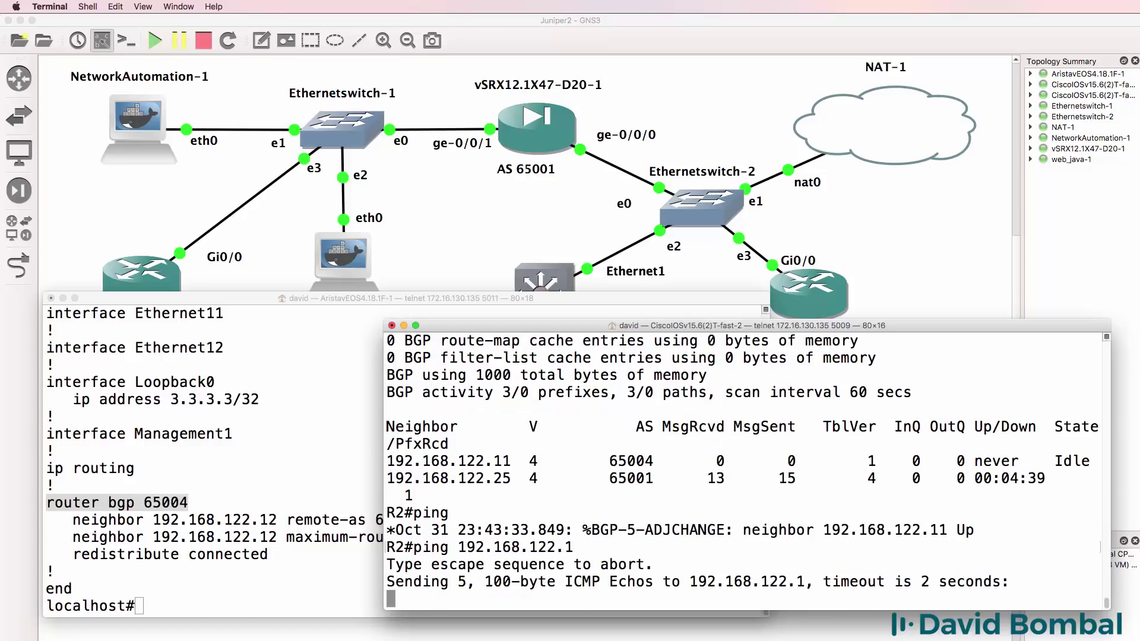
key("Return")
key("Up")
type("1")
key("Return")
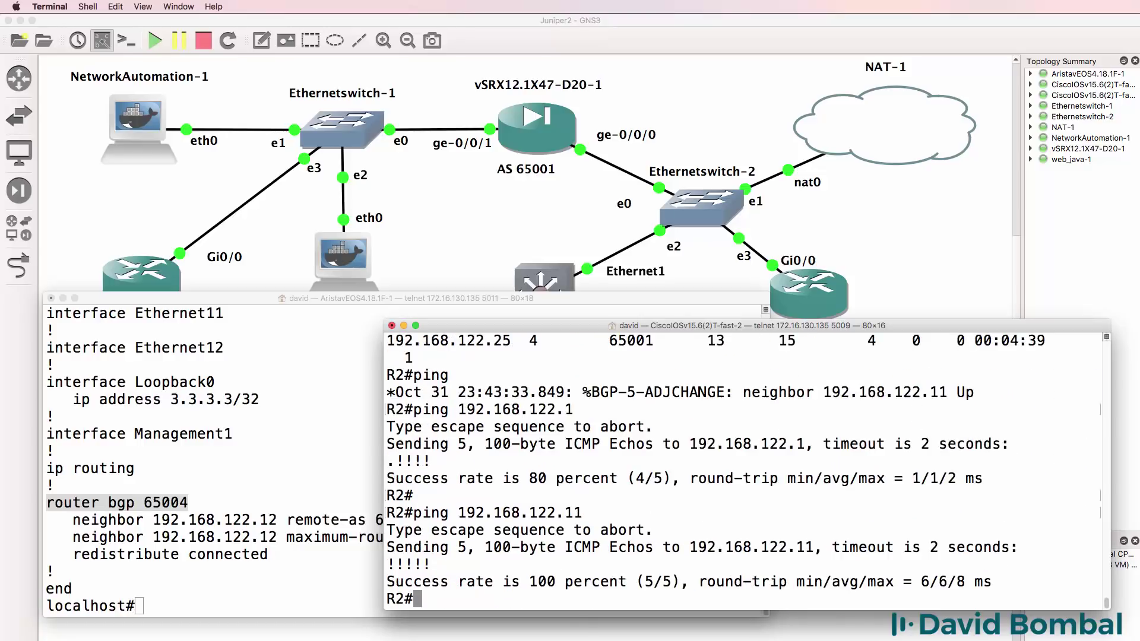
- Recheck R2's BGP summary: 2 prefixes from 192.168.122.11, 1 from 192.168.122.25
type("sh ip bgp su")
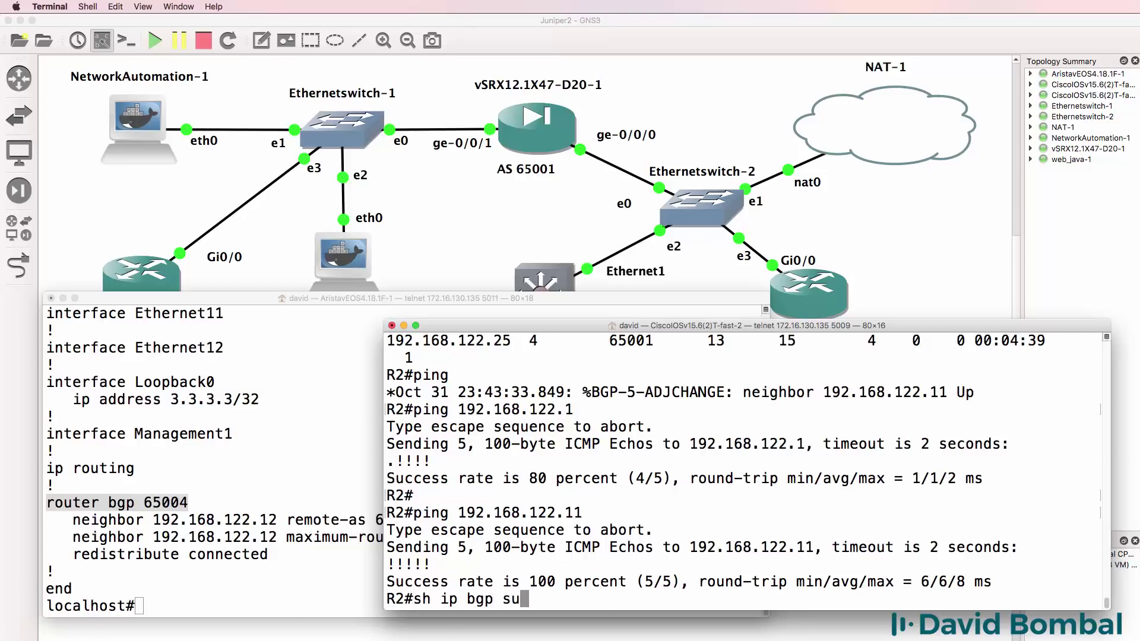
key("Return")
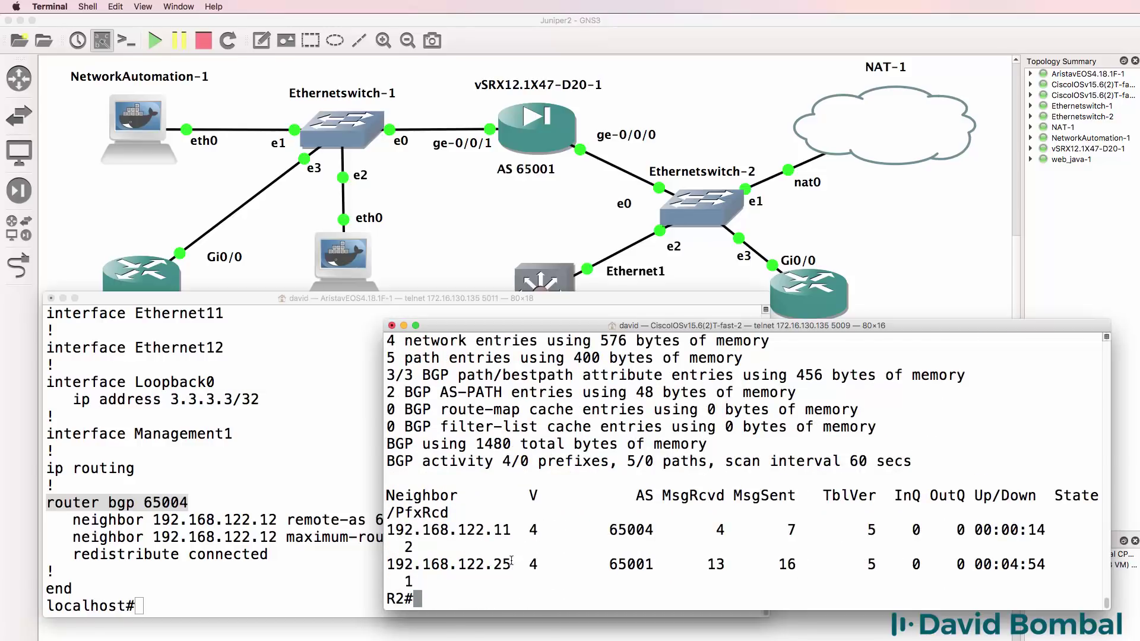
left_click_drag(384, 509, 269, 509)
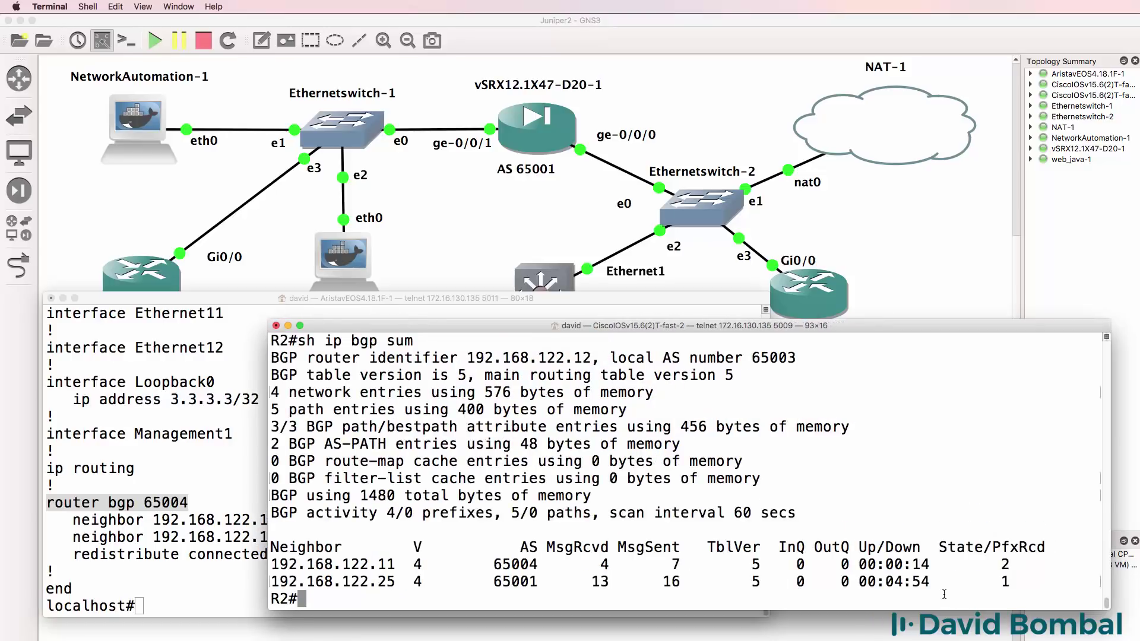
left_click_drag(1012, 564, 1089, 568)
left_click_drag(1012, 582, 1073, 584)
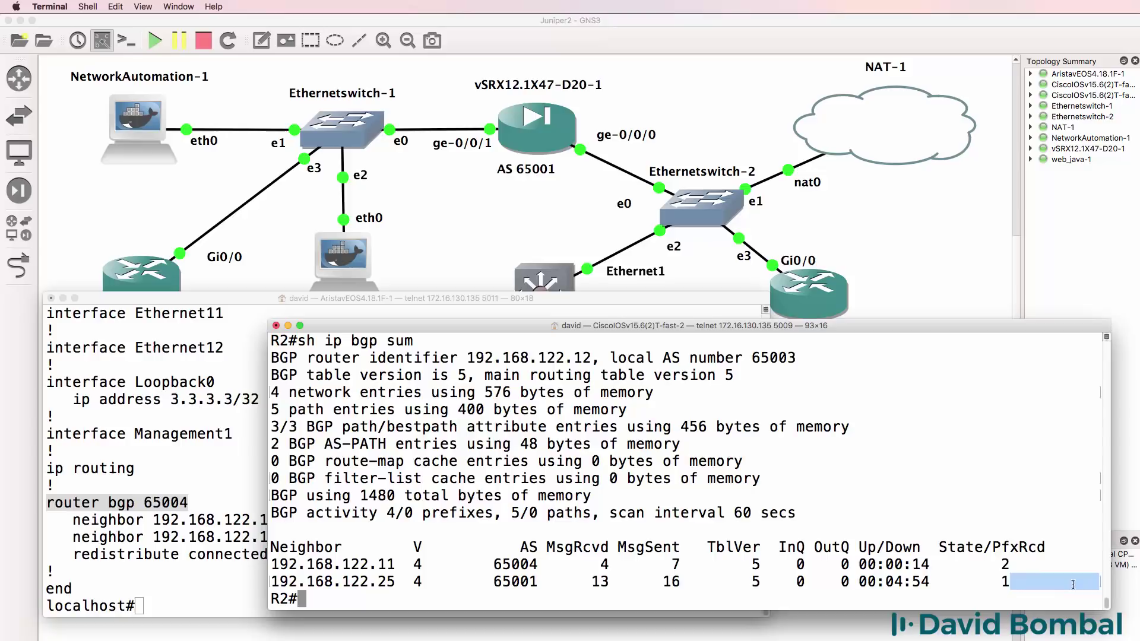
- Show the Arista's BGP summary with the session to 192.168.122.12 Established
left_click(148, 557)
key("Up")
key("Up")
key("Return")
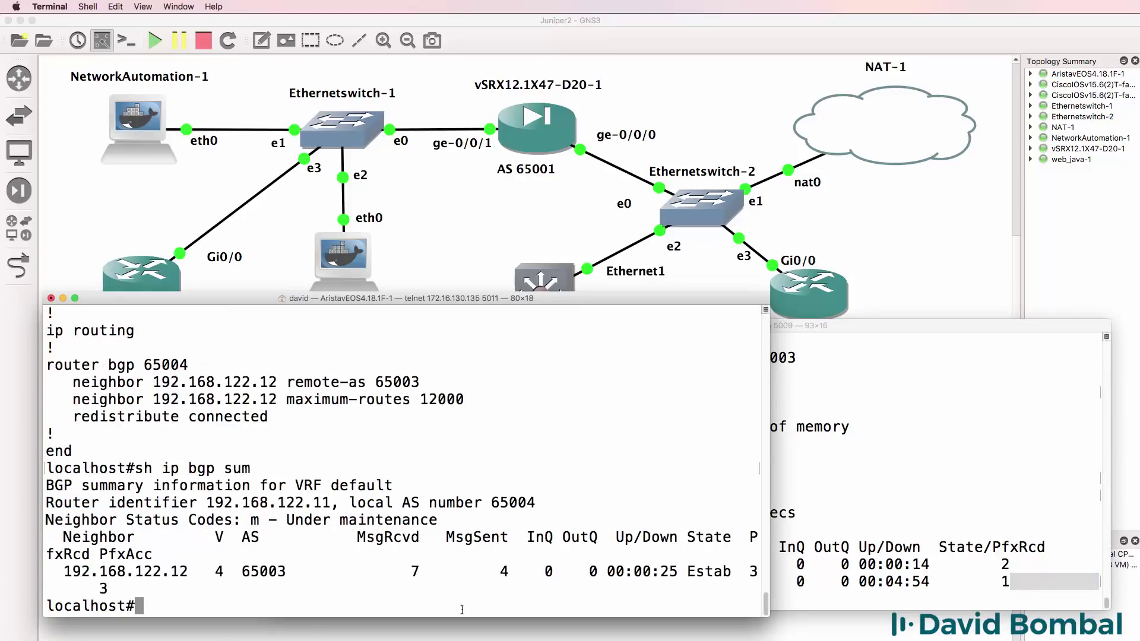
left_click_drag(732, 576, 694, 573)
left_click_drag(769, 509, 990, 493)
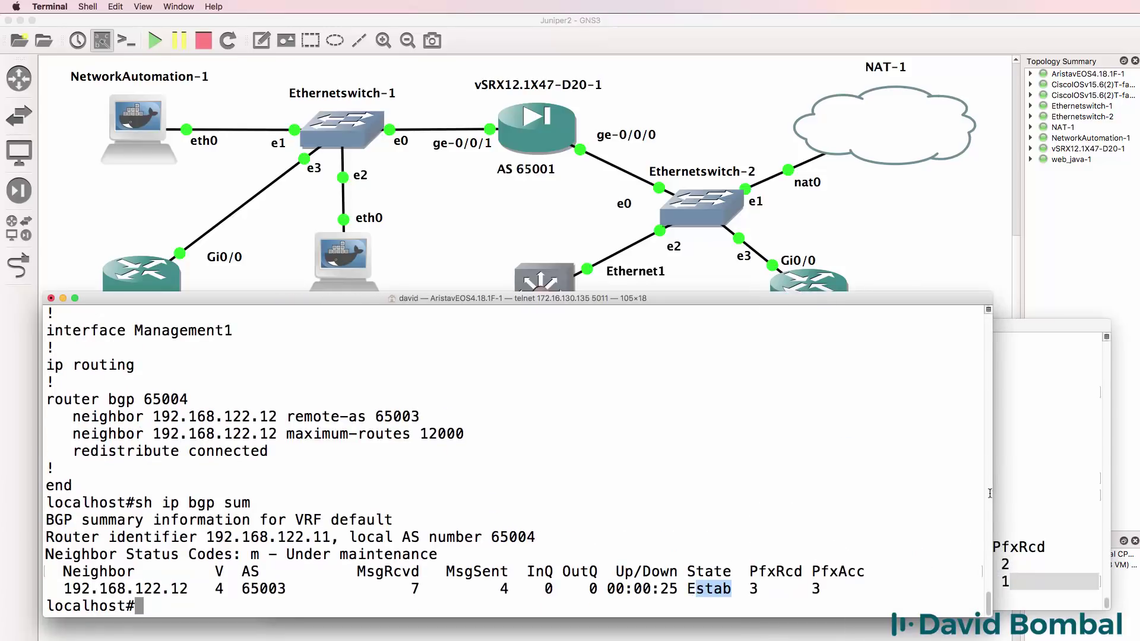
left_click_drag(739, 585, 687, 588)
type("sh ip bgp")
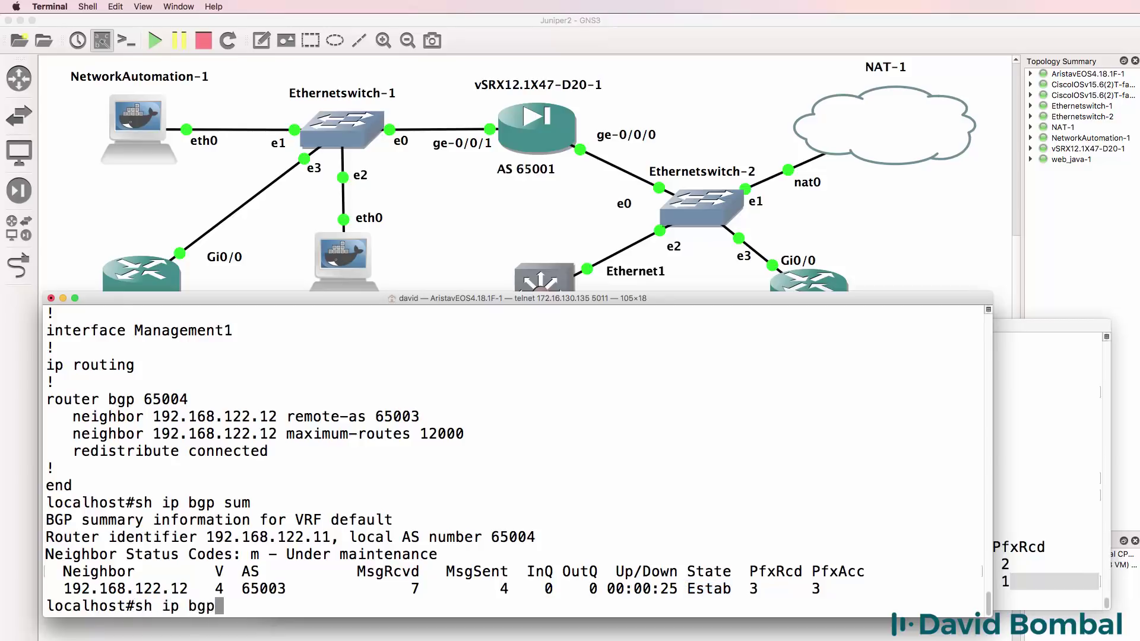
key("Return")
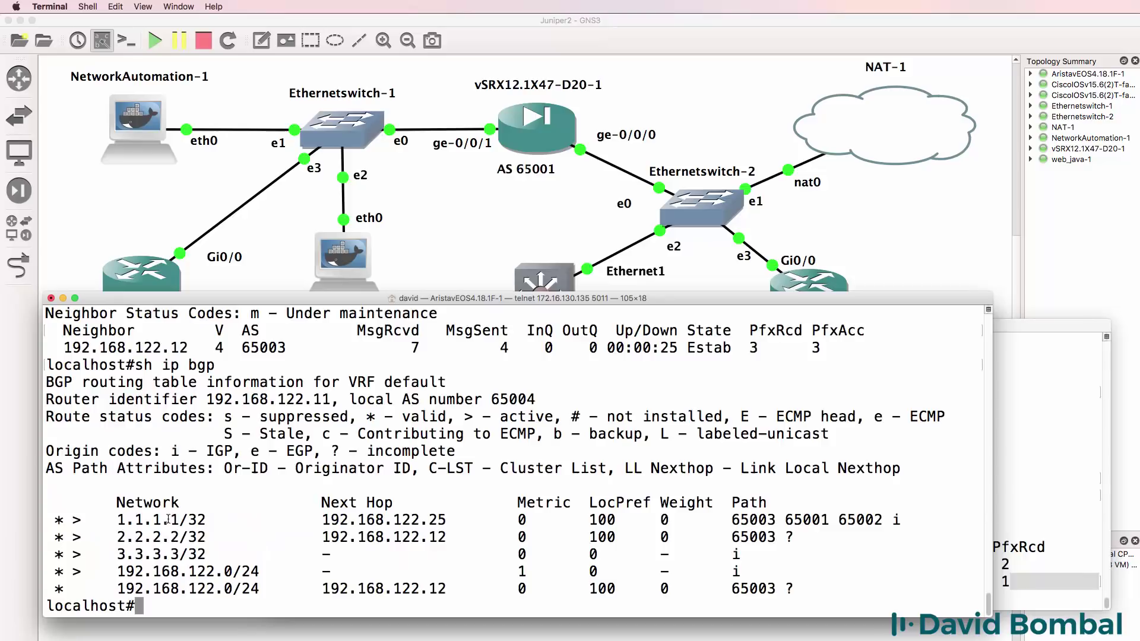
left_click_drag(211, 524, 95, 519)
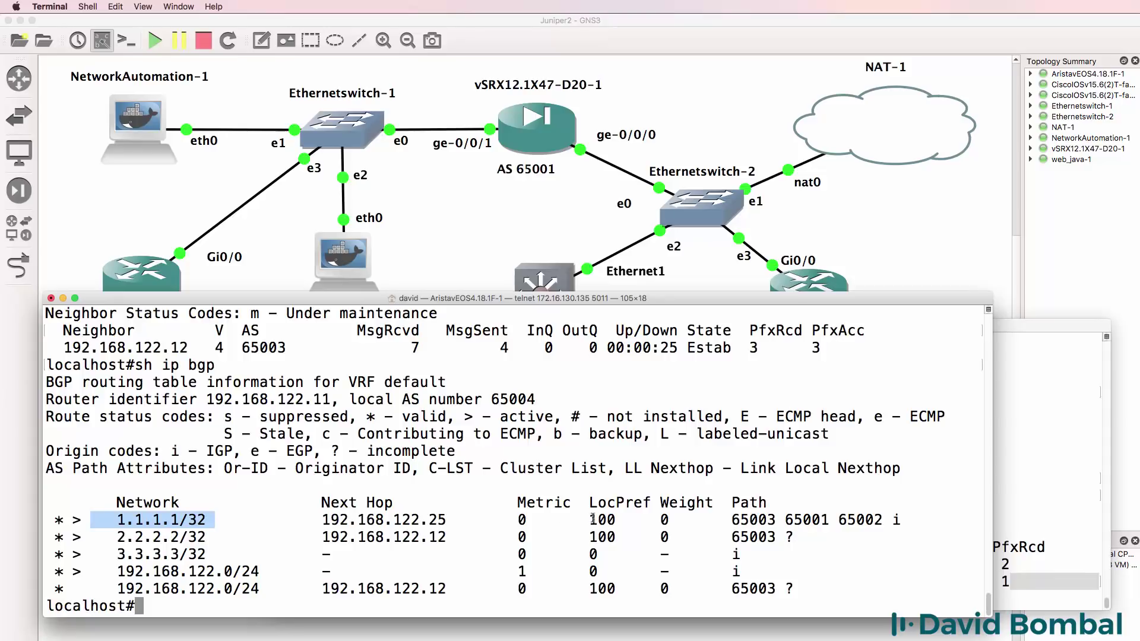
left_click_drag(886, 520, 843, 522)
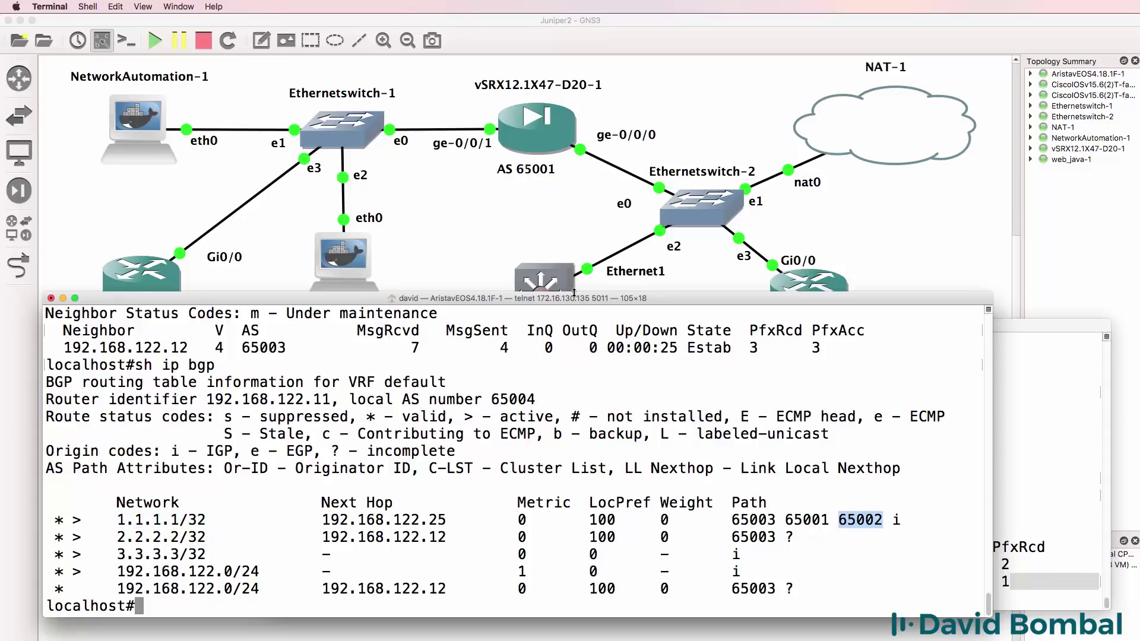
left_click_drag(575, 293, 585, 360)
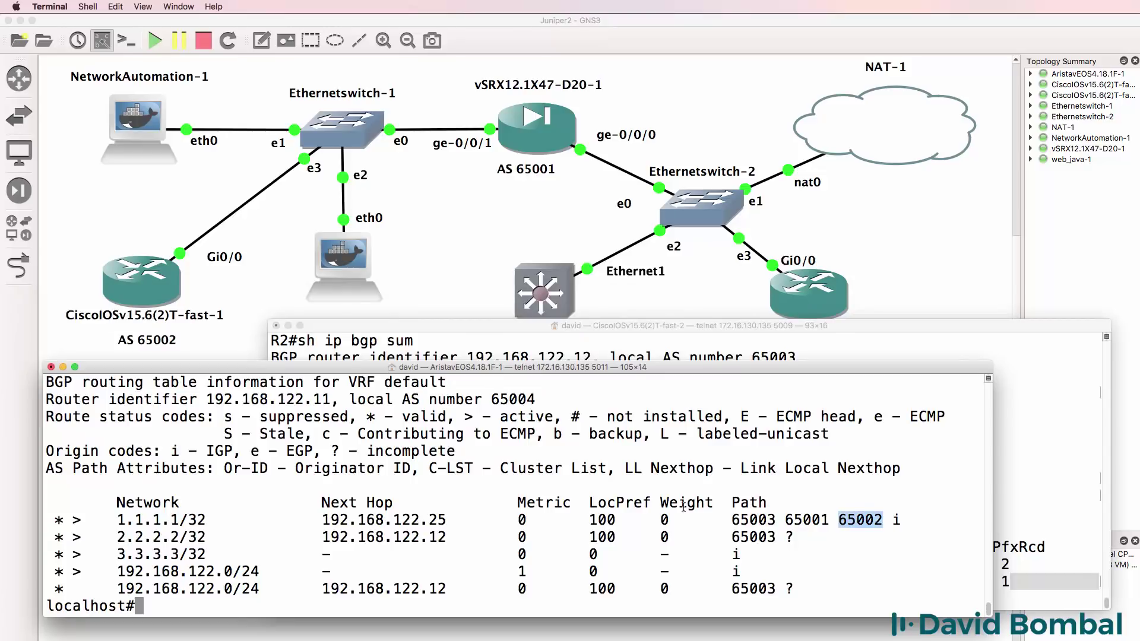
left_click_drag(830, 521, 734, 520)
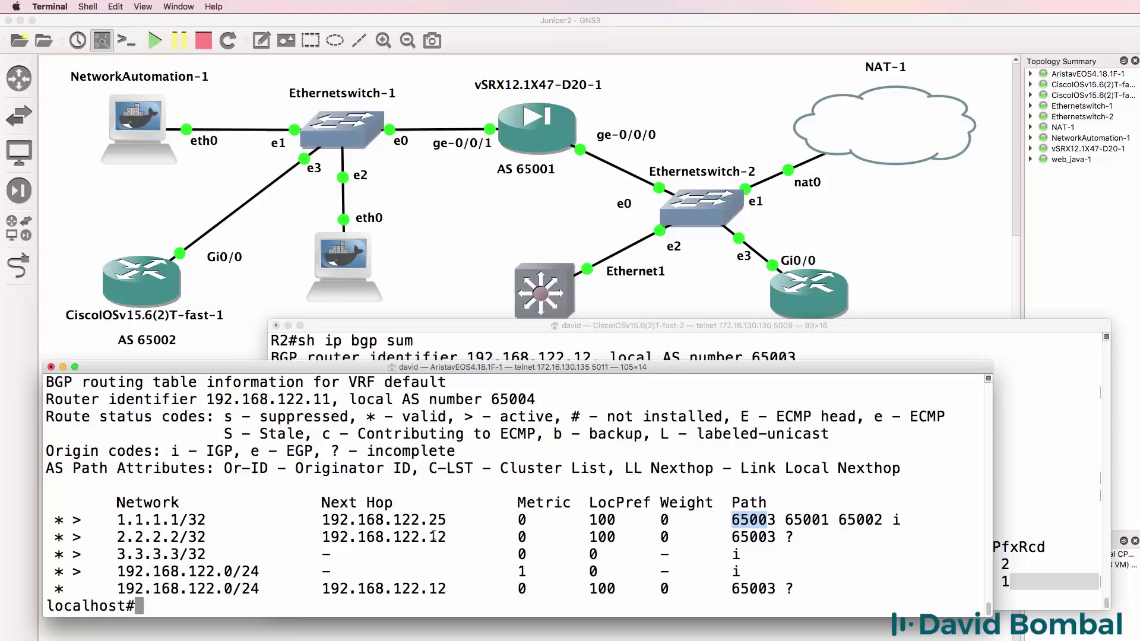
left_click_drag(448, 520, 324, 517)
left_click_drag(215, 521, 111, 520)
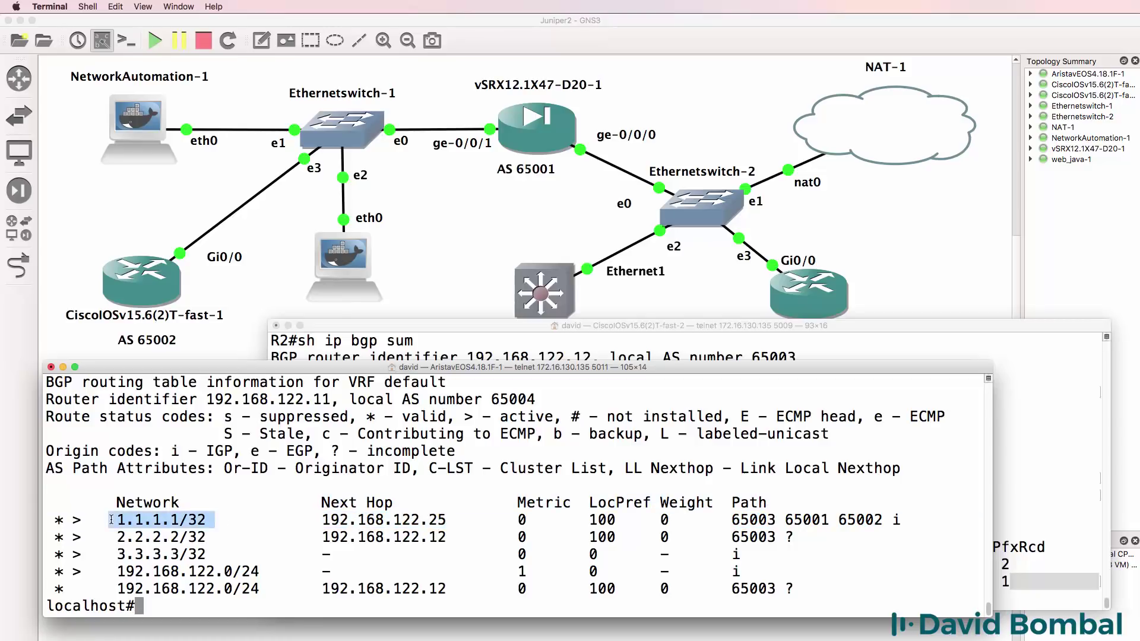
key("super+grave")
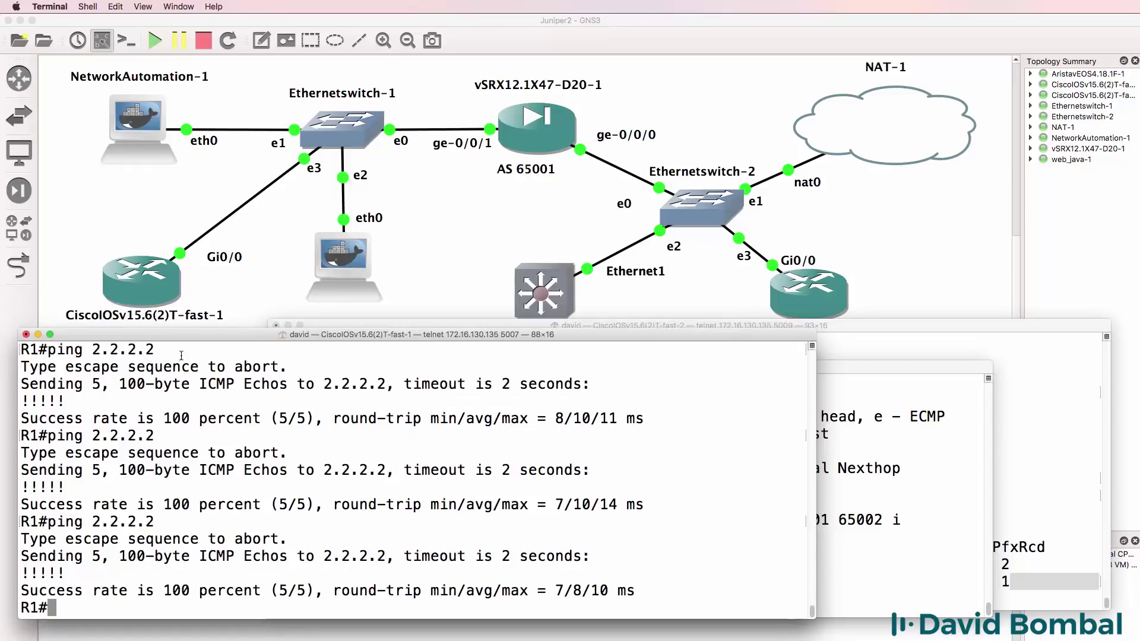
type("sh ip bgp")
key("Return")
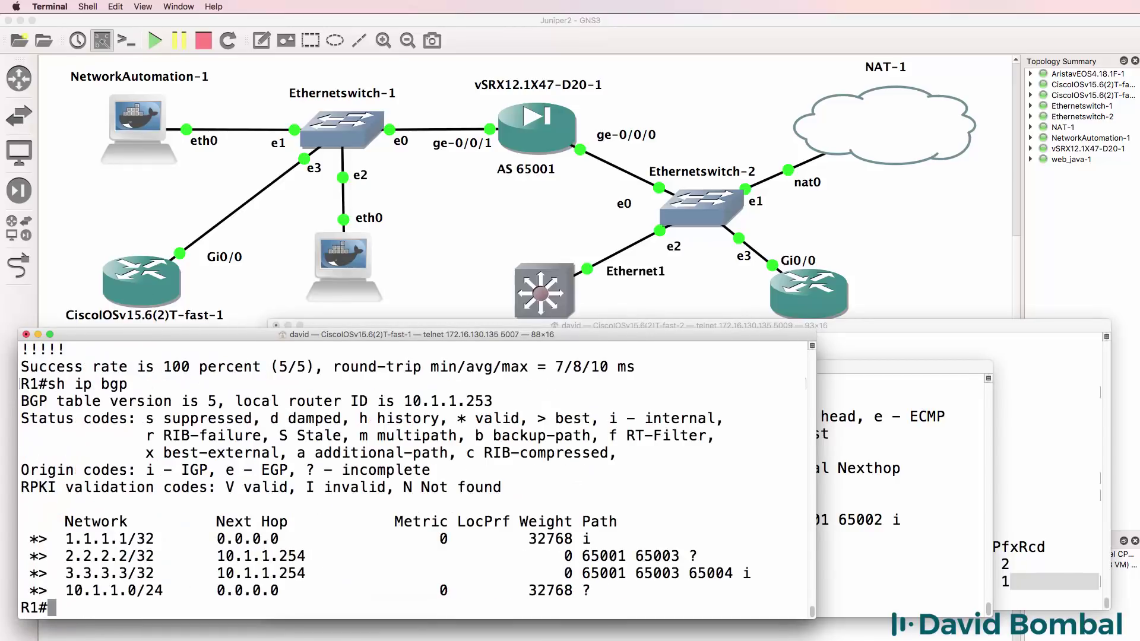
left_click_drag(152, 573, 2, 580)
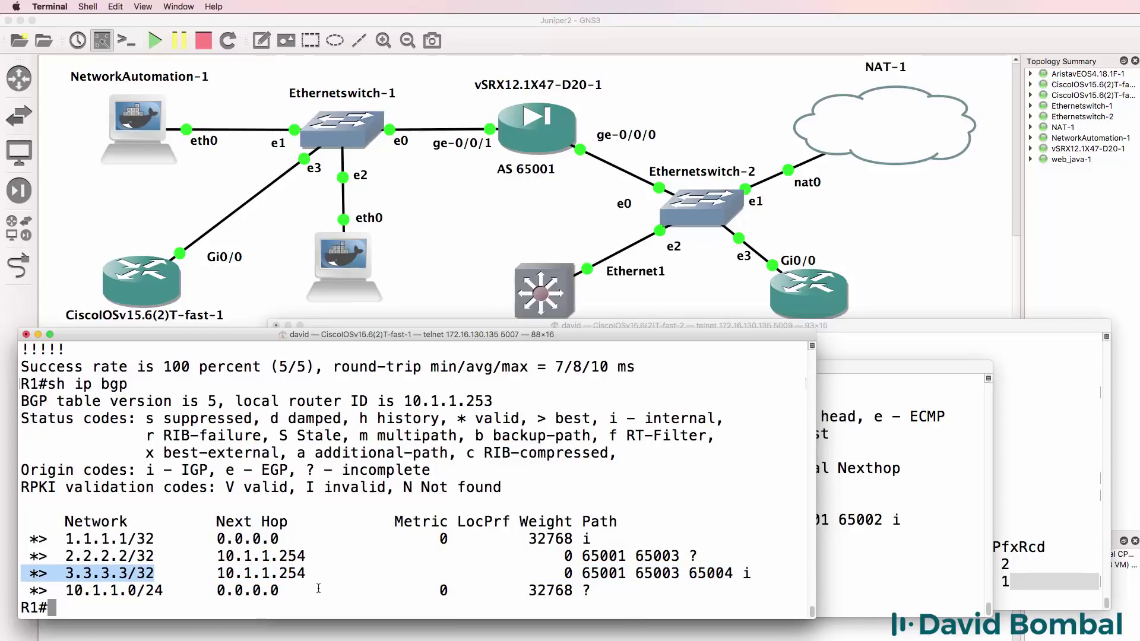
left_click_drag(734, 573, 636, 575)
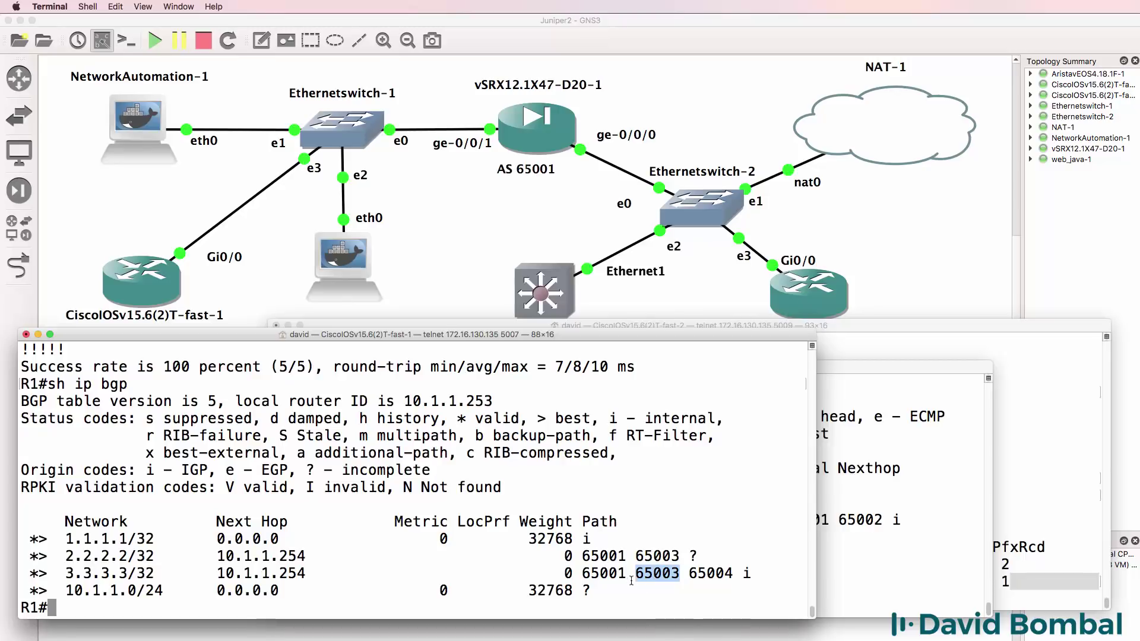
left_click_drag(629, 576, 580, 574)
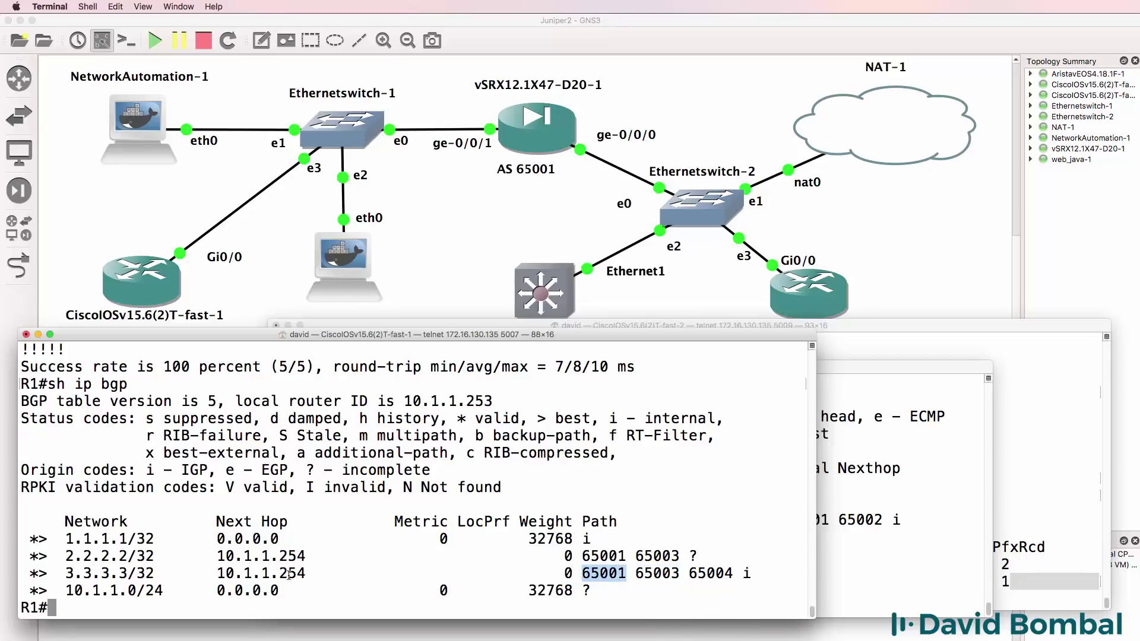
left_click_drag(307, 575, 60, 574)
type("ping 3.3.3.3")
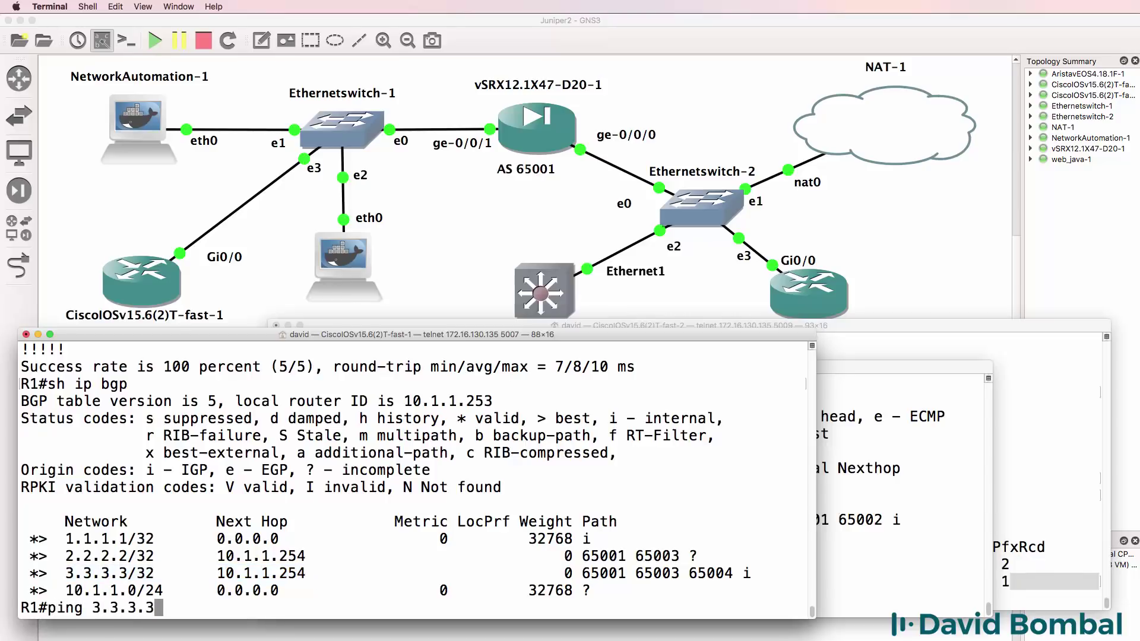
key("Return")
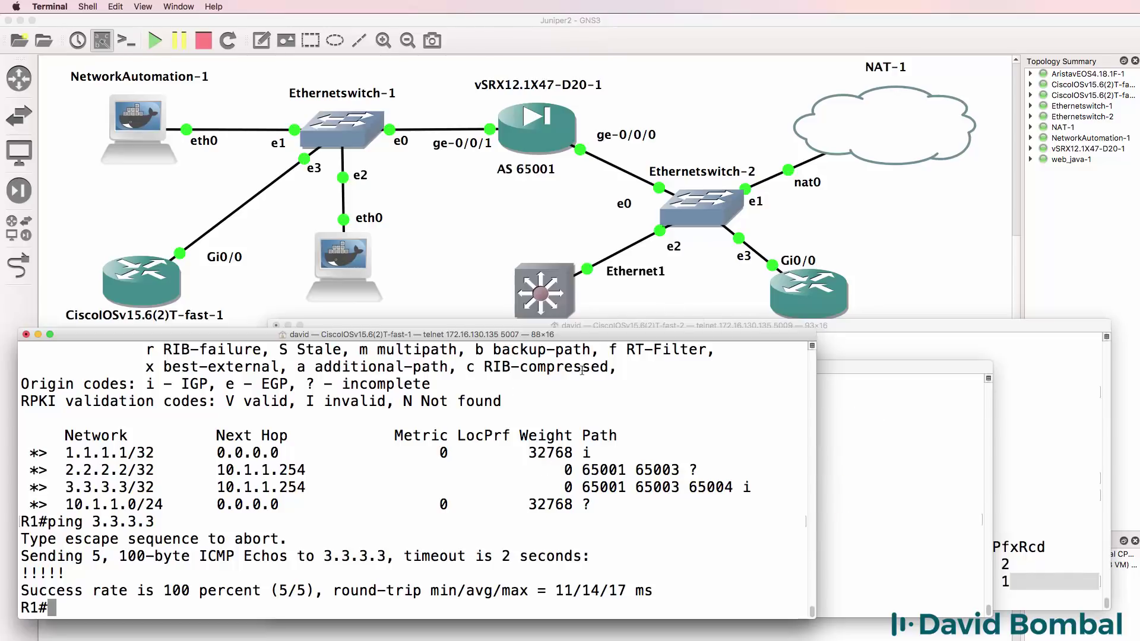
- Return to the GNS3 topology, inspect each router's info, and list the open console windows
left_click(678, 30)
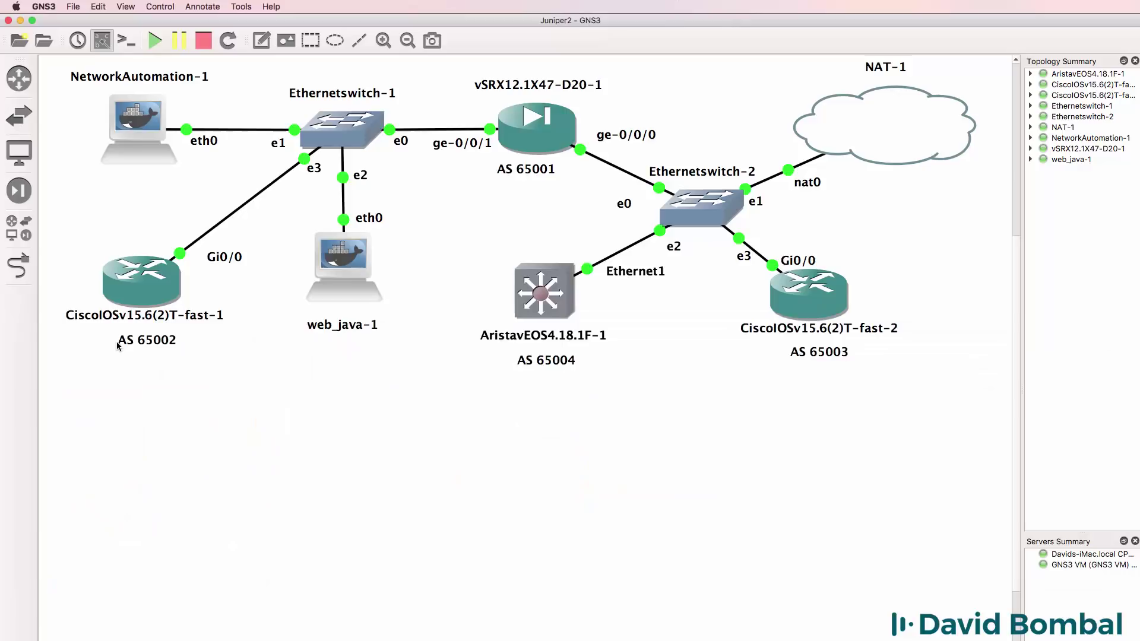
mouse_move(137, 288)
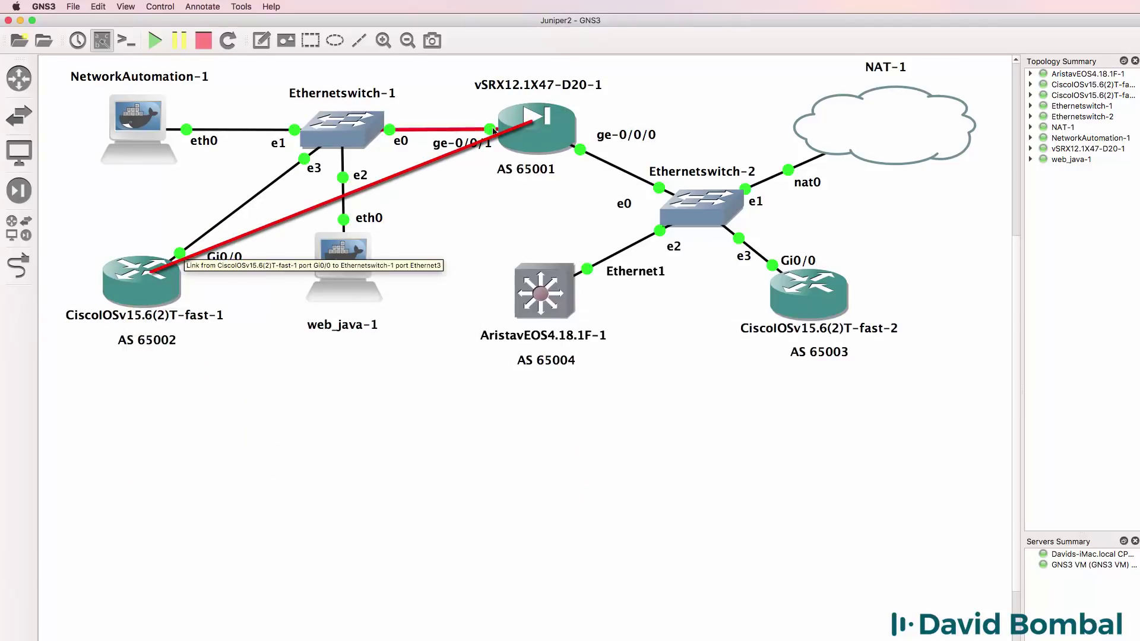
mouse_move(527, 136)
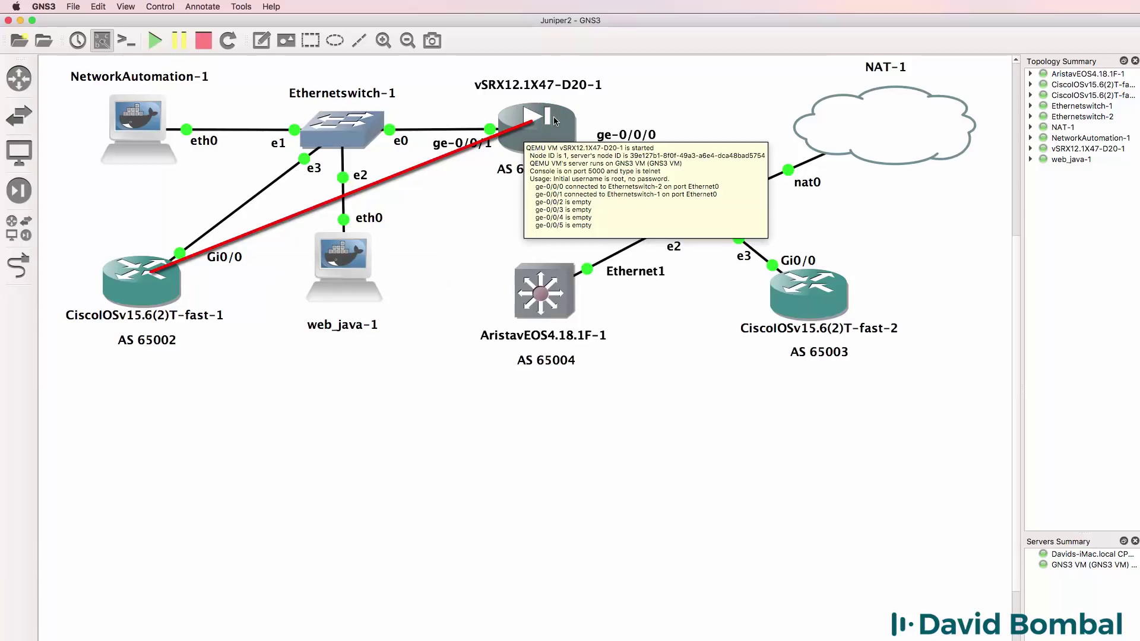
mouse_move(843, 294)
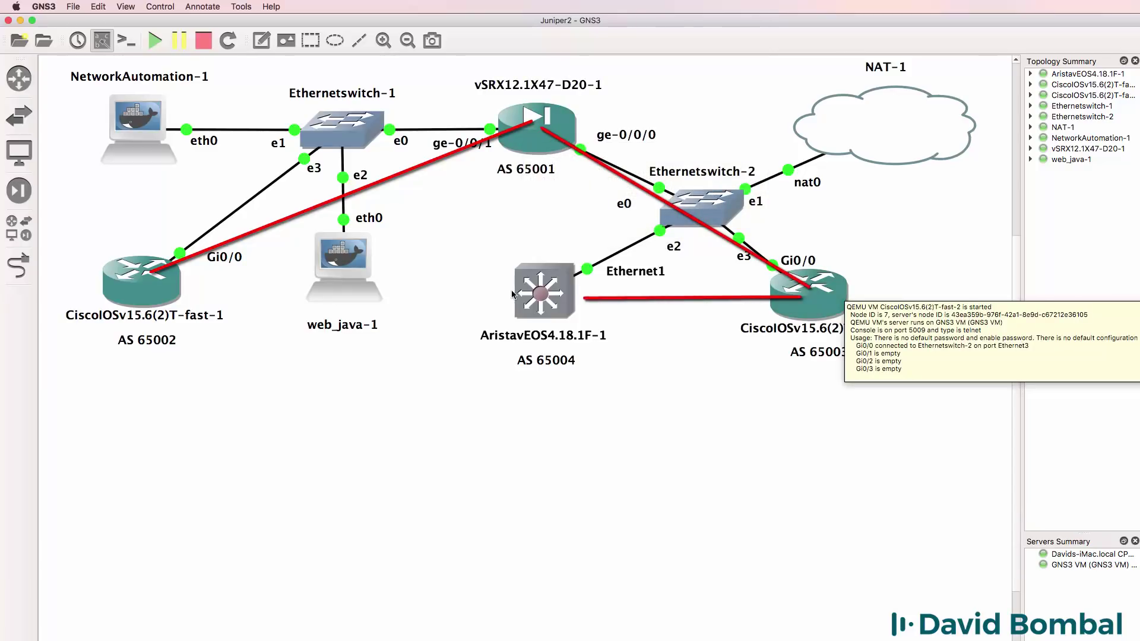
mouse_move(536, 295)
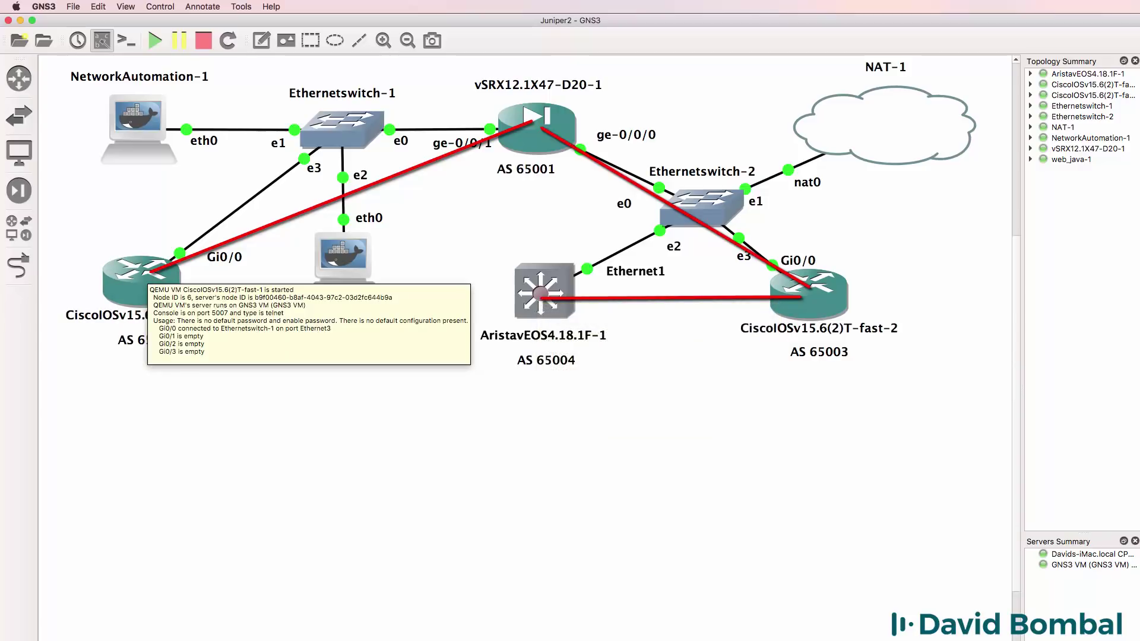
right_click(311, 640)
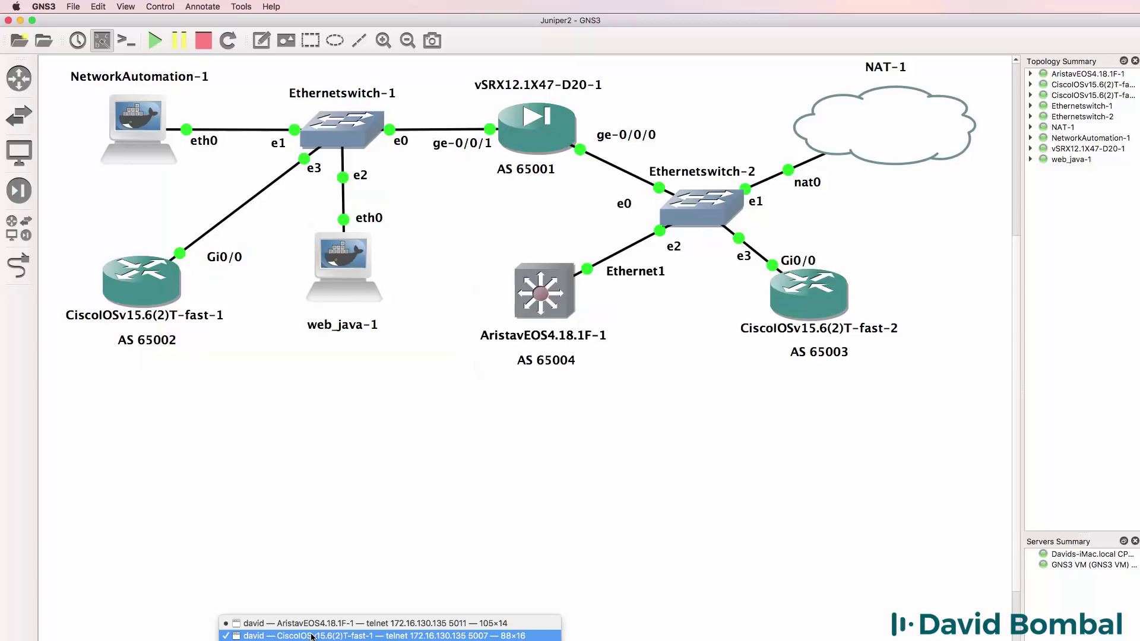
- Show R1's routing table, highlighting BGP routes 2.2.2.2/32 and 3.3.3.3/32 via 10.1.1.254
left_click(312, 636)
type("sh ip rout")
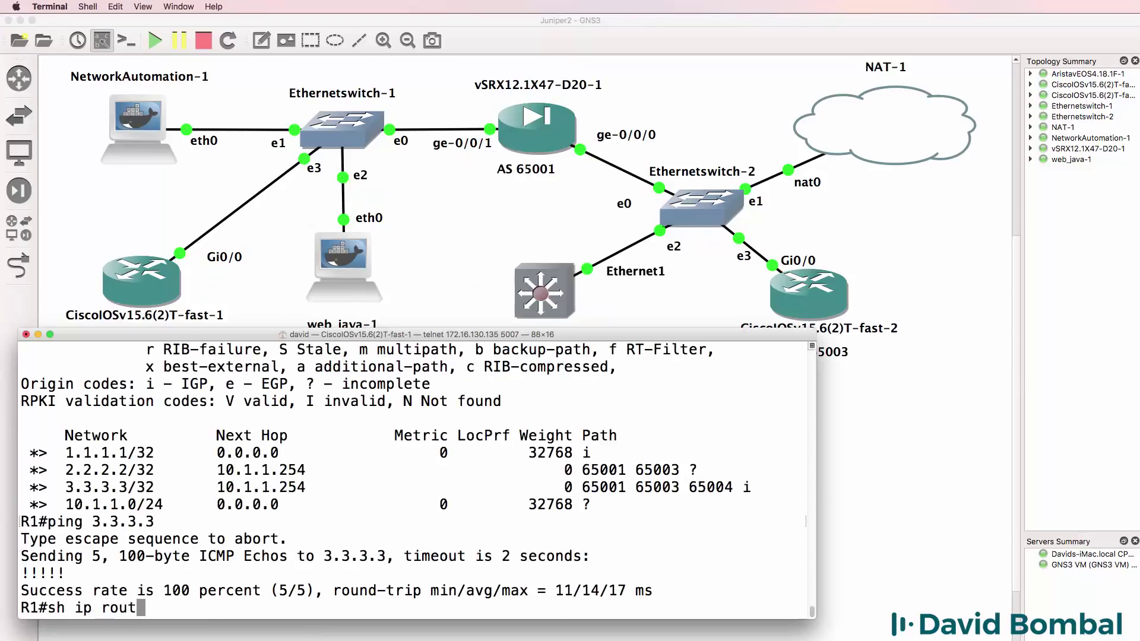
type("e")
key("Return")
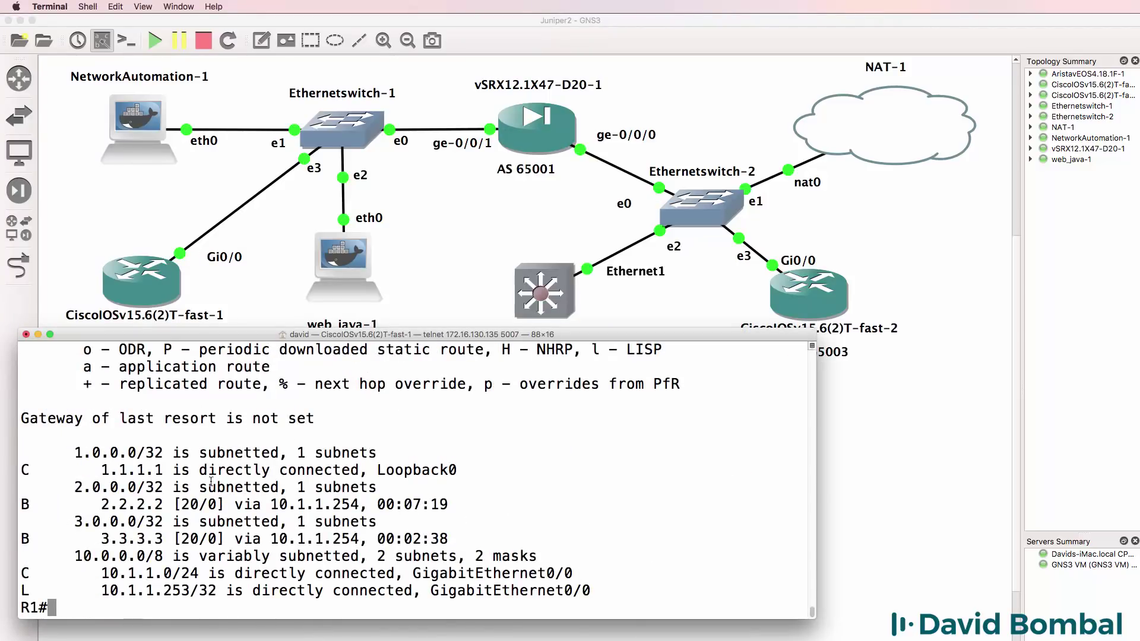
left_click_drag(463, 531, 11, 536)
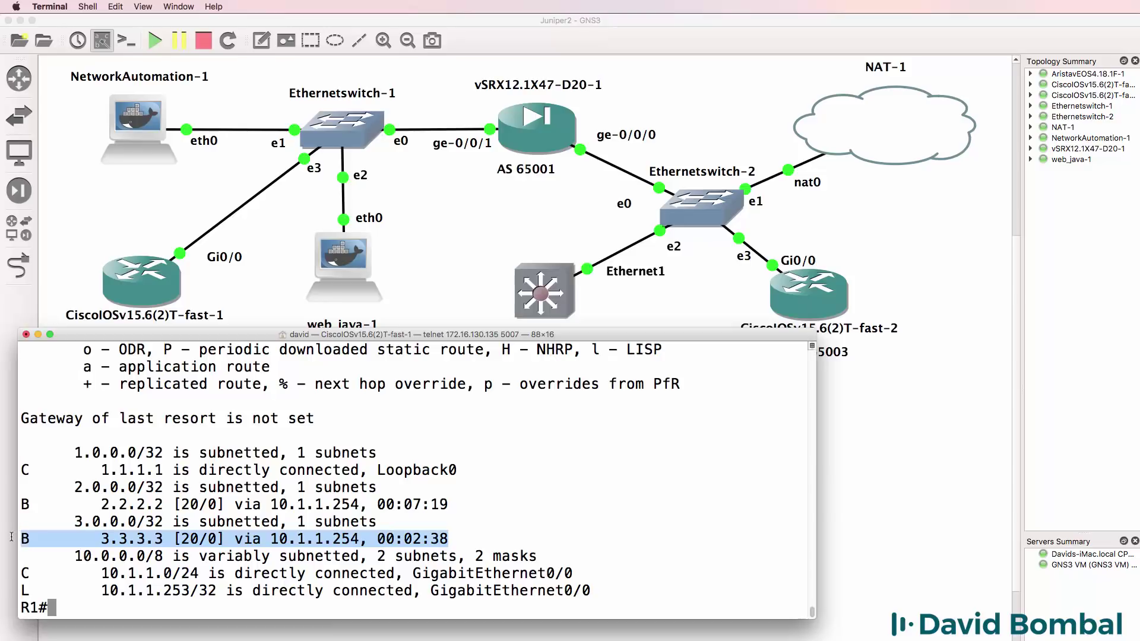
left_click_drag(468, 503, 11, 506)
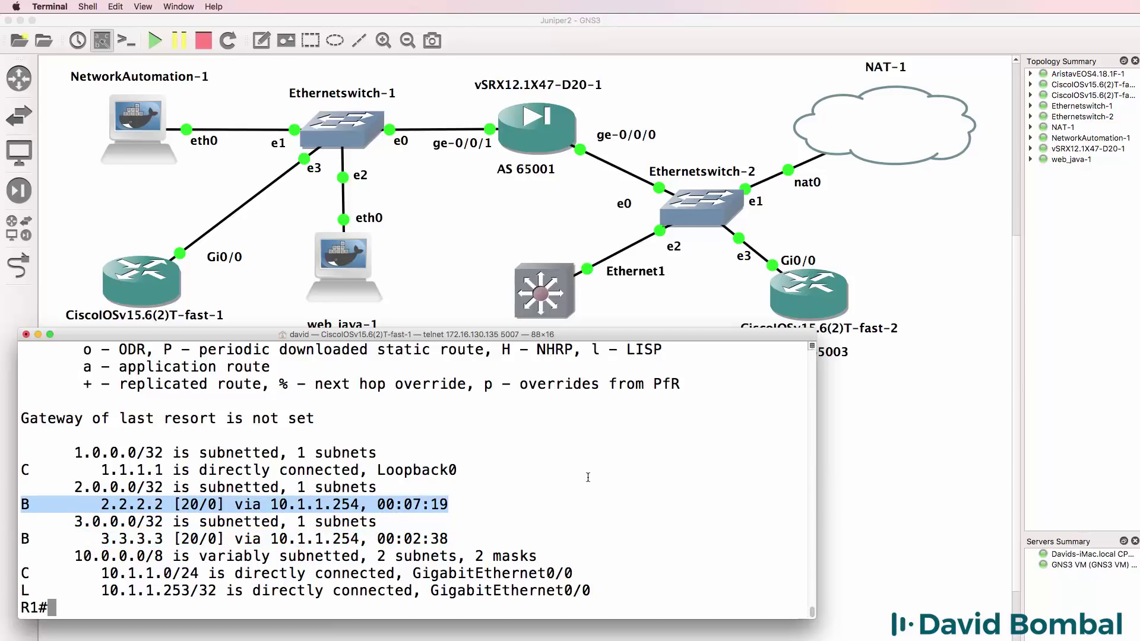
left_click_drag(172, 504, 29, 505)
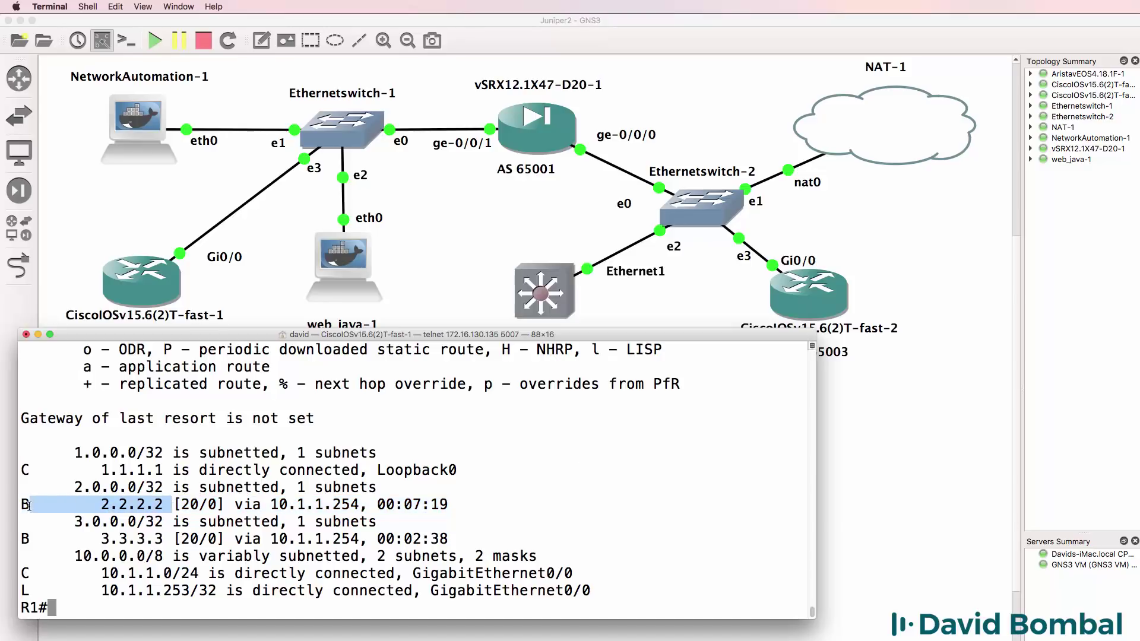
left_click_drag(164, 538, 92, 540)
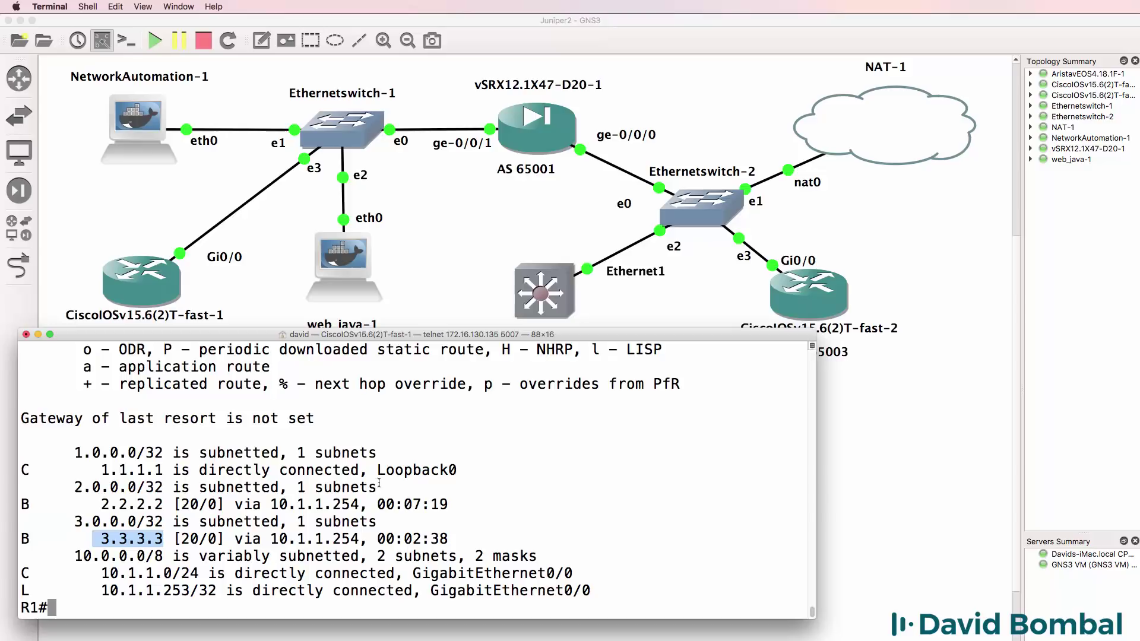
left_click(307, 506)
left_click_drag(360, 504, 269, 500)
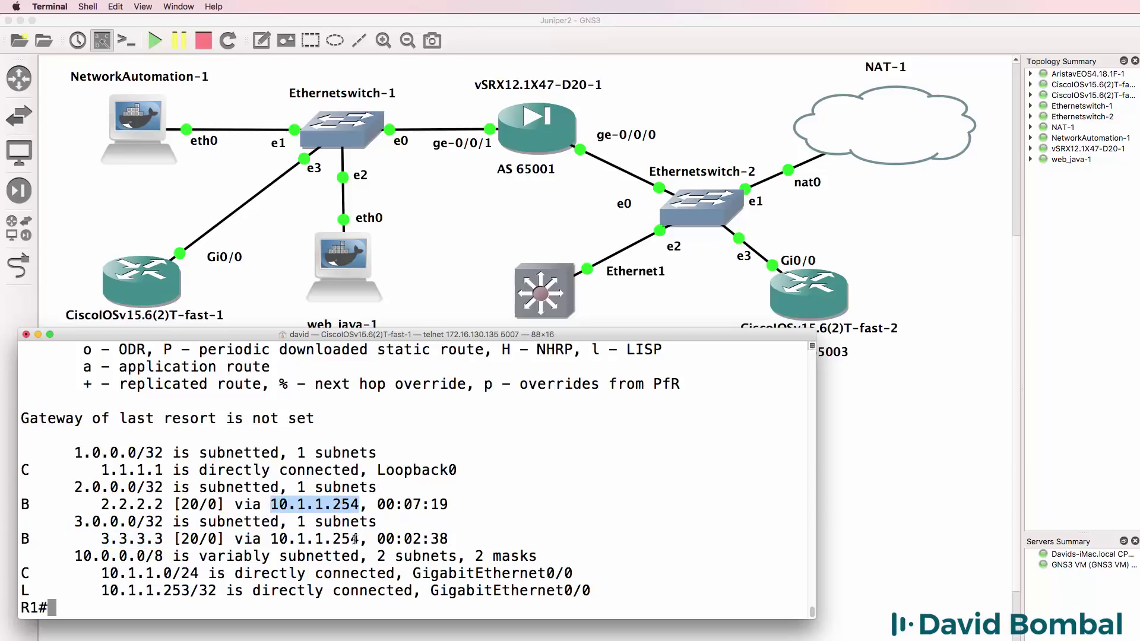
- Add a default route 0.0.0.0 0.0.0.0 via 10.1.1.254 on R1 and ping 192.168.122.1 successfully
left_click_drag(360, 538, 265, 538)
type("c")
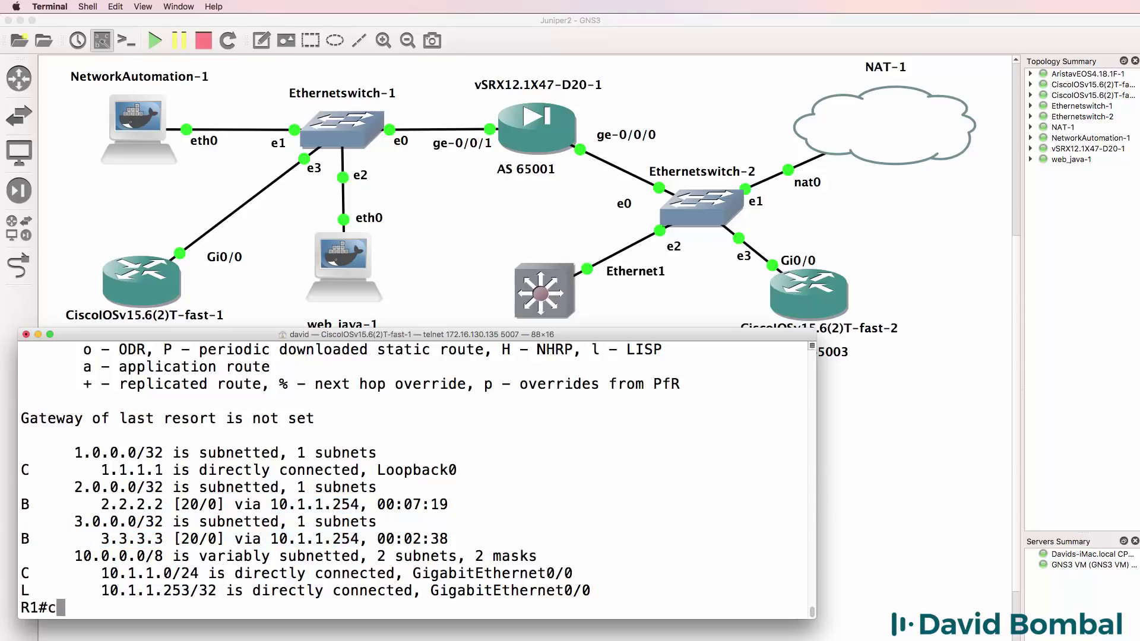
type("onf t")
key("Return")
type("ip ro")
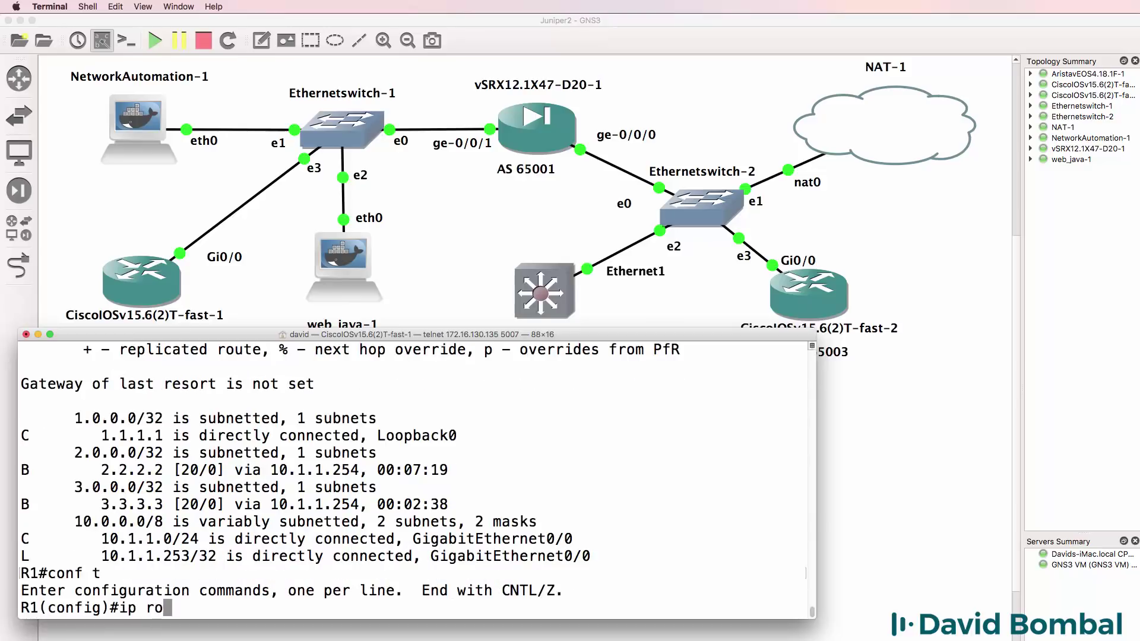
type("ute 0.0.0.0 ")
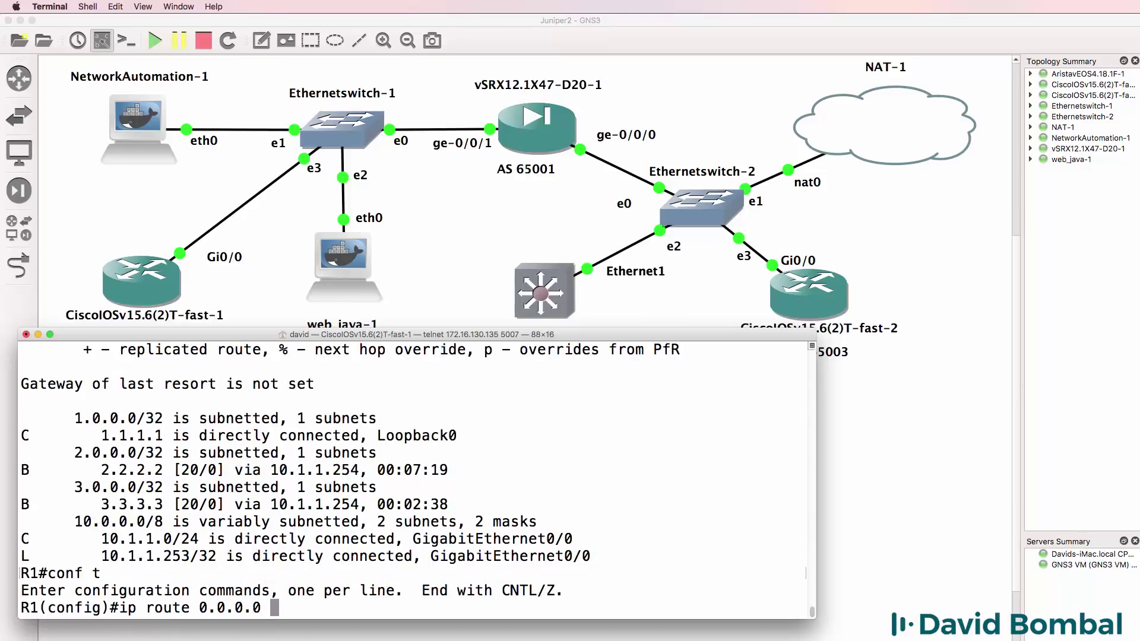
type("0.0.0.0 10.")
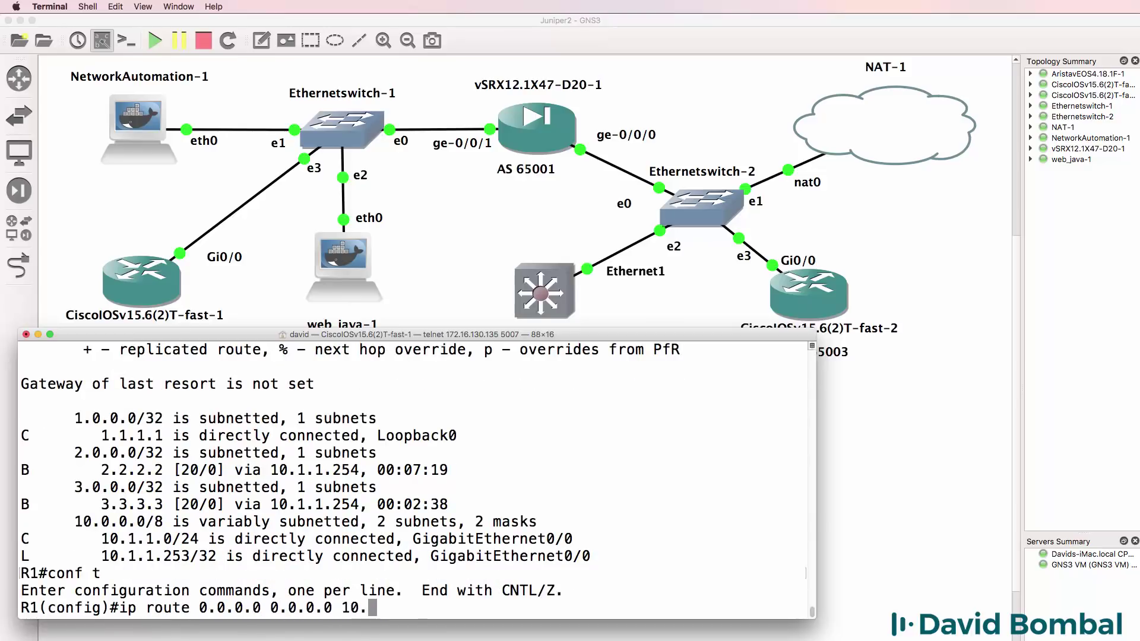
type("1.1.254")
key("Return")
type("end")
key("Return")
type("ping")
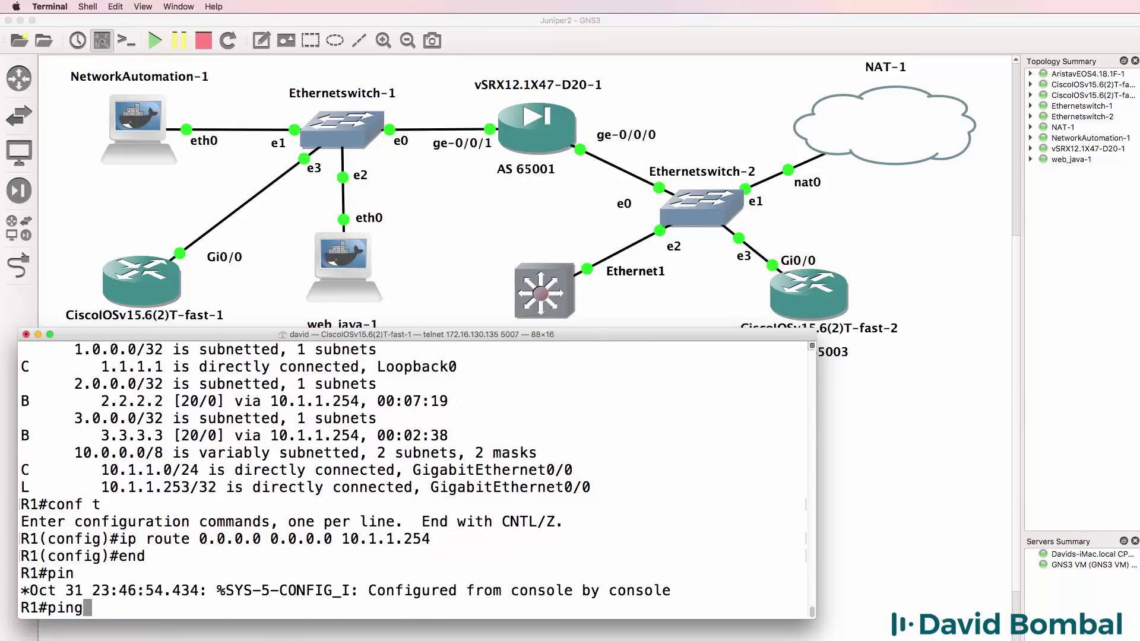
type(" 192.168.122.1")
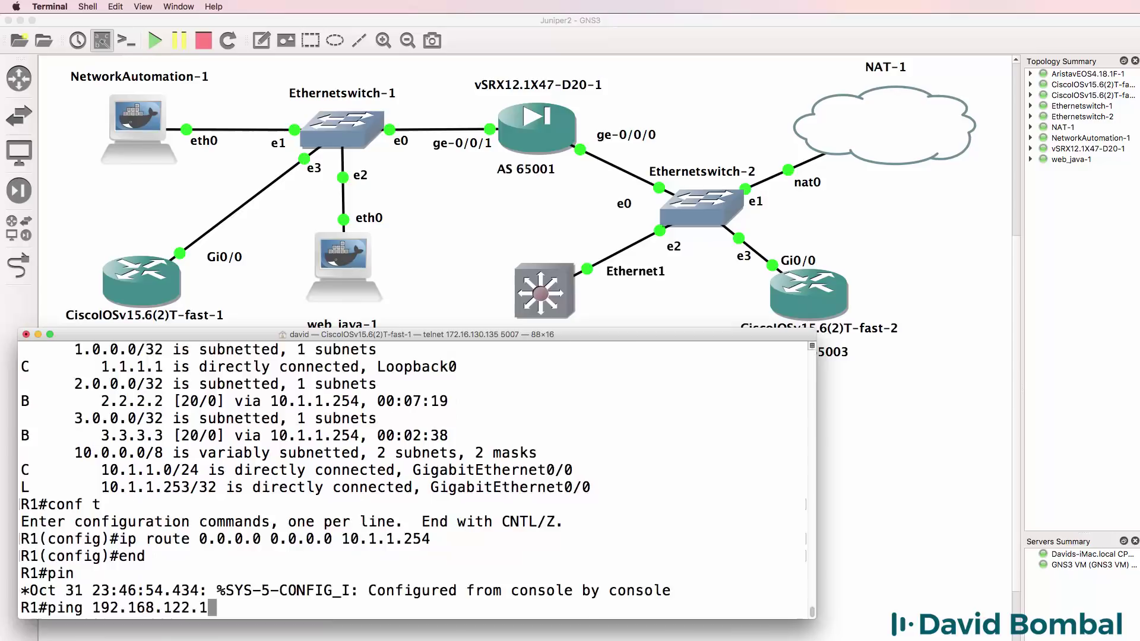
key("Return")
- Re-enter R1's configuration mode and start typing the ip domain-lookup command
type("conf t")
key("Return")
type("ip ")
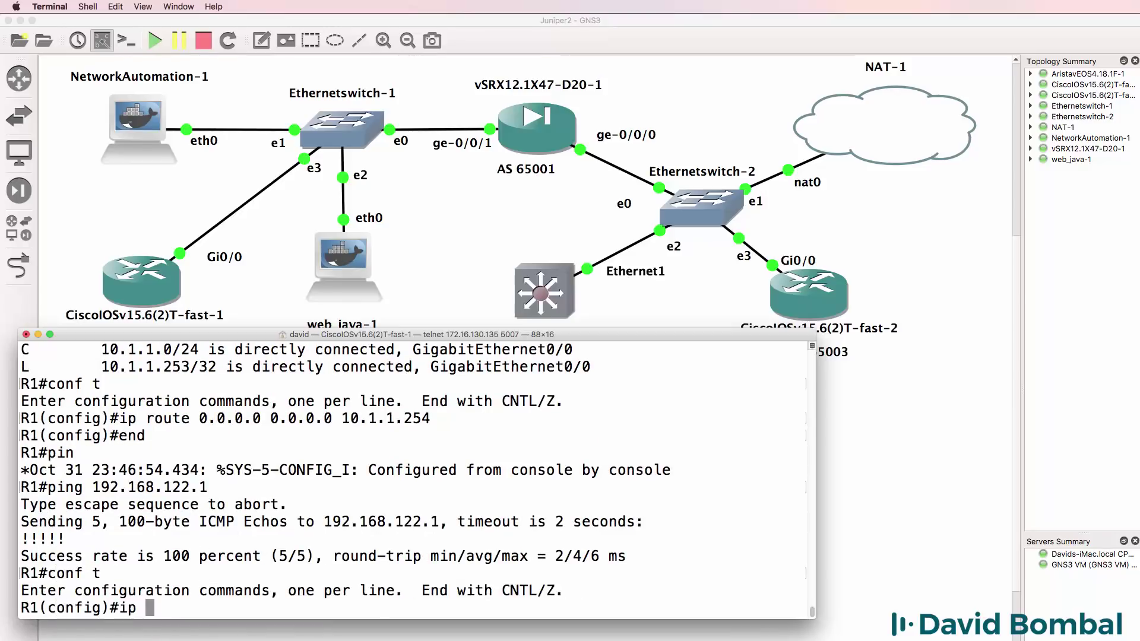
type("domain-look")
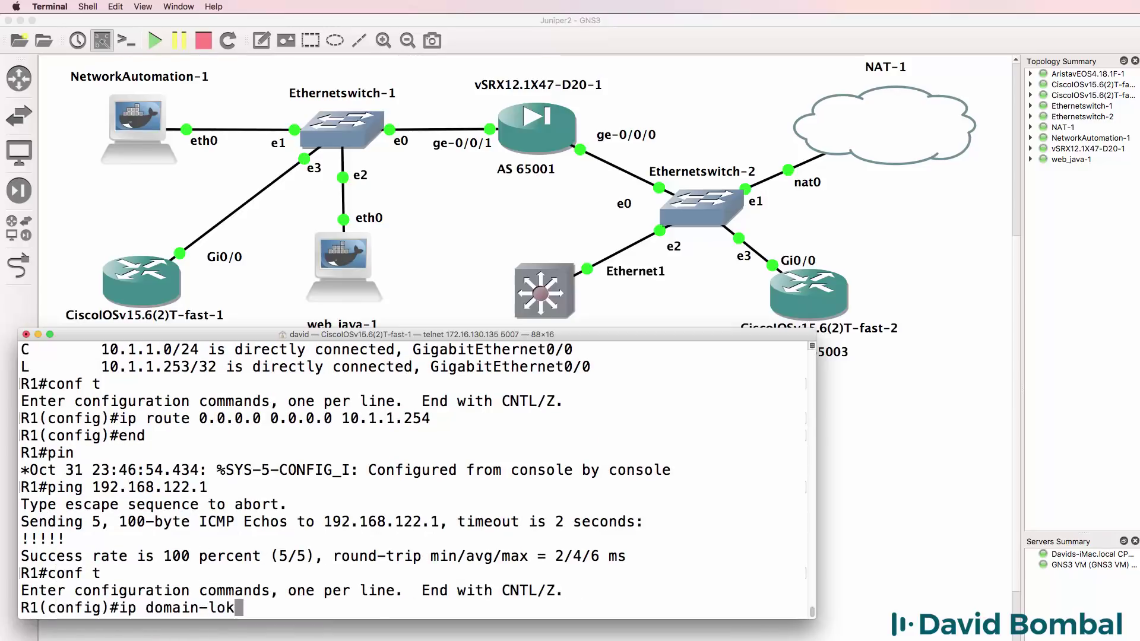
- Enable ip domain-lookup on R1 with name server 8.8.8.8 and exit config mode
key("BackSpace")
type("okup")
key("Return")
type("ip nam")
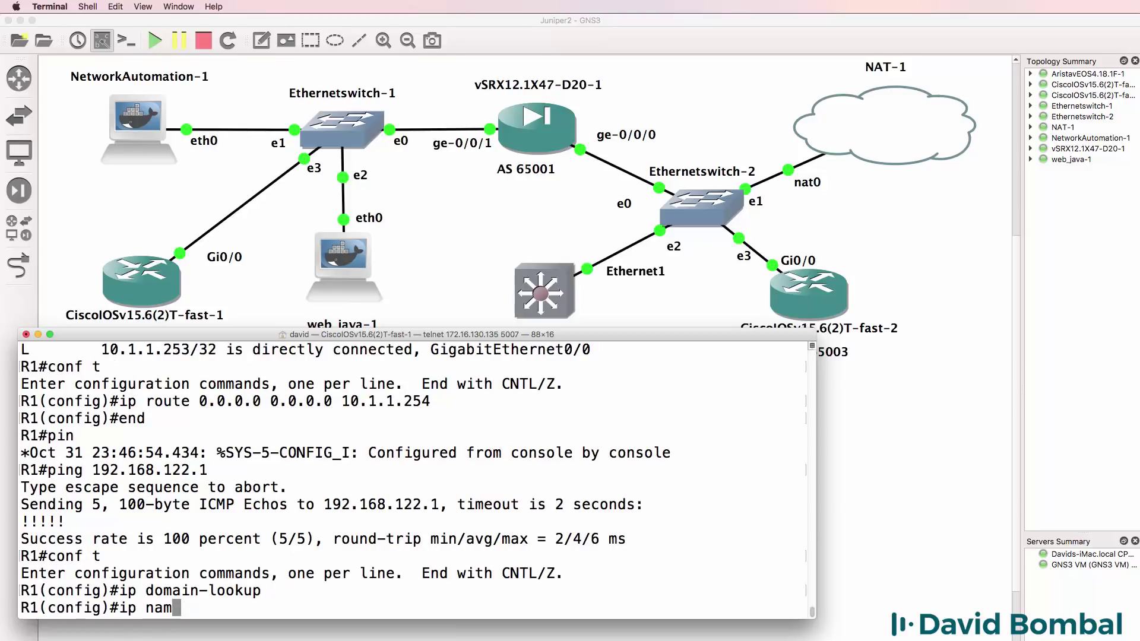
key("Tab")
type("8.8.8.8")
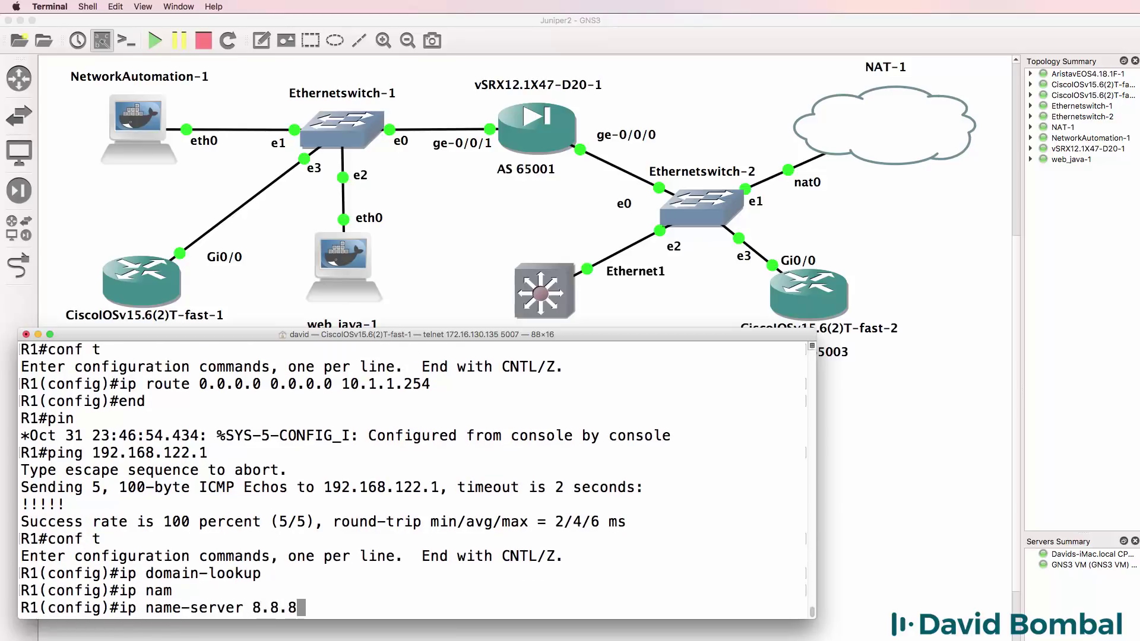
key("Return")
type("end")
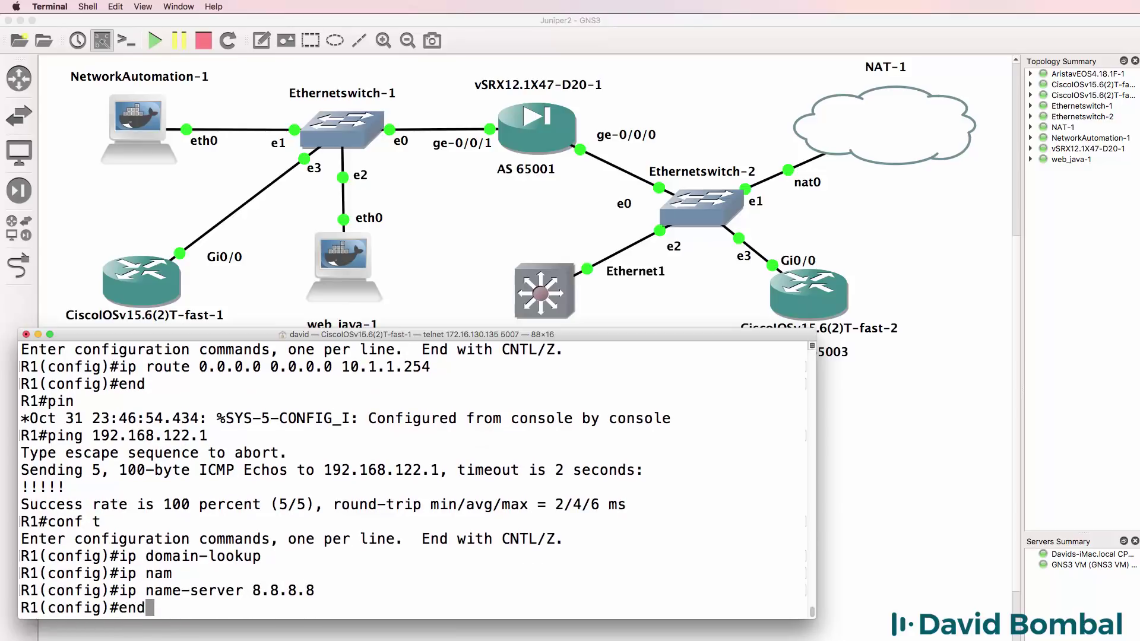
key("Return")
- Ping google.com and gns3.com from R1 to confirm name resolution works
type("ping ")
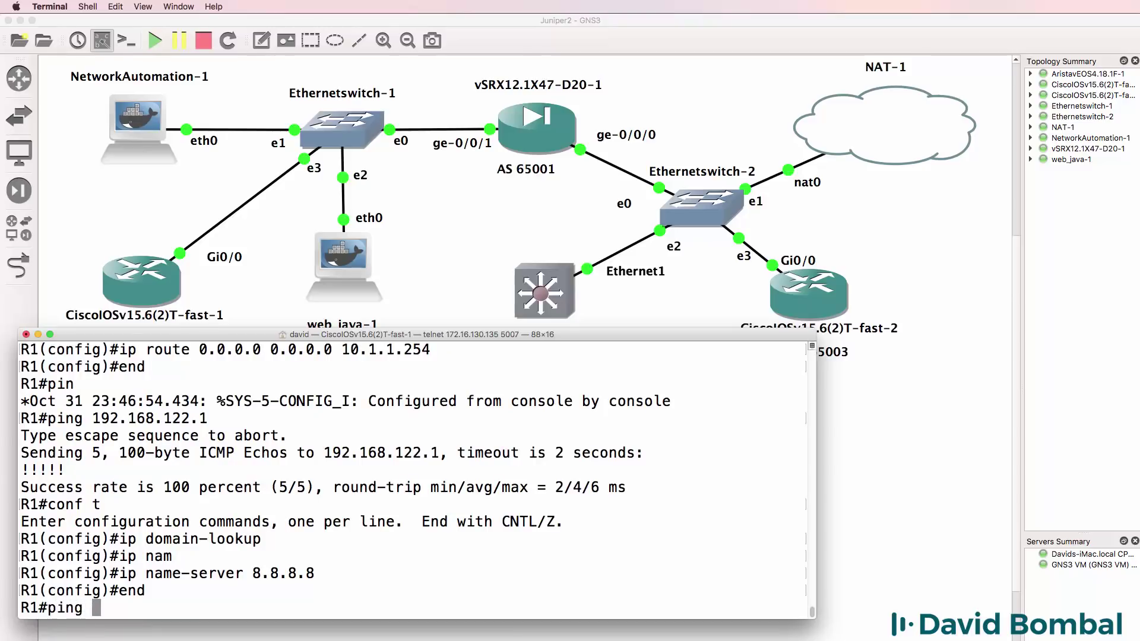
type("google.com")
key("Return")
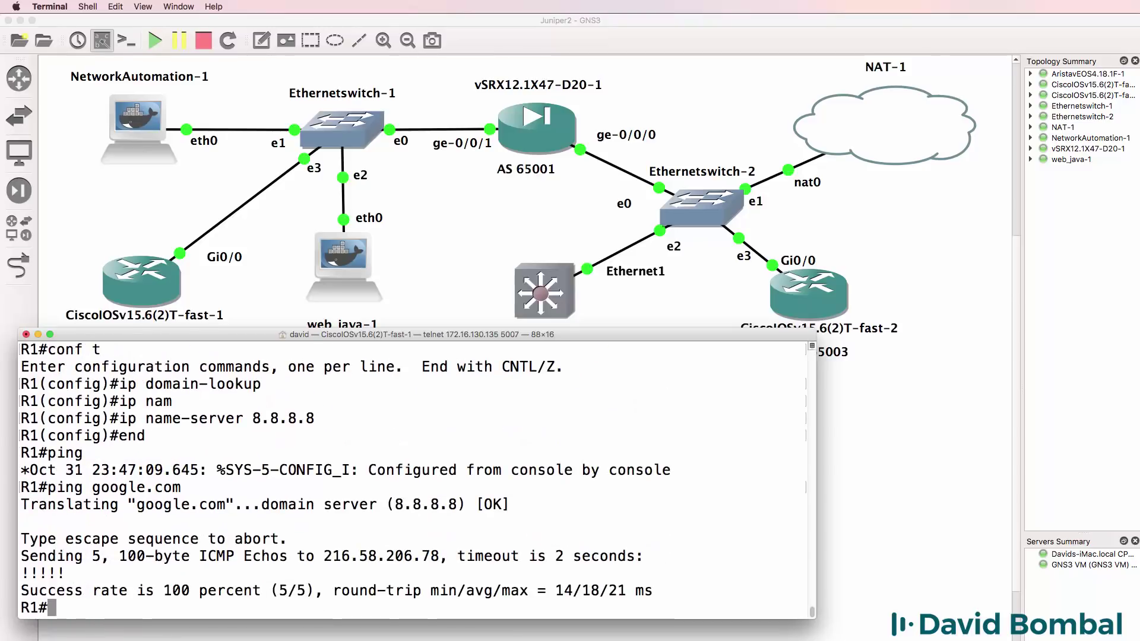
type("ping gns3.com")
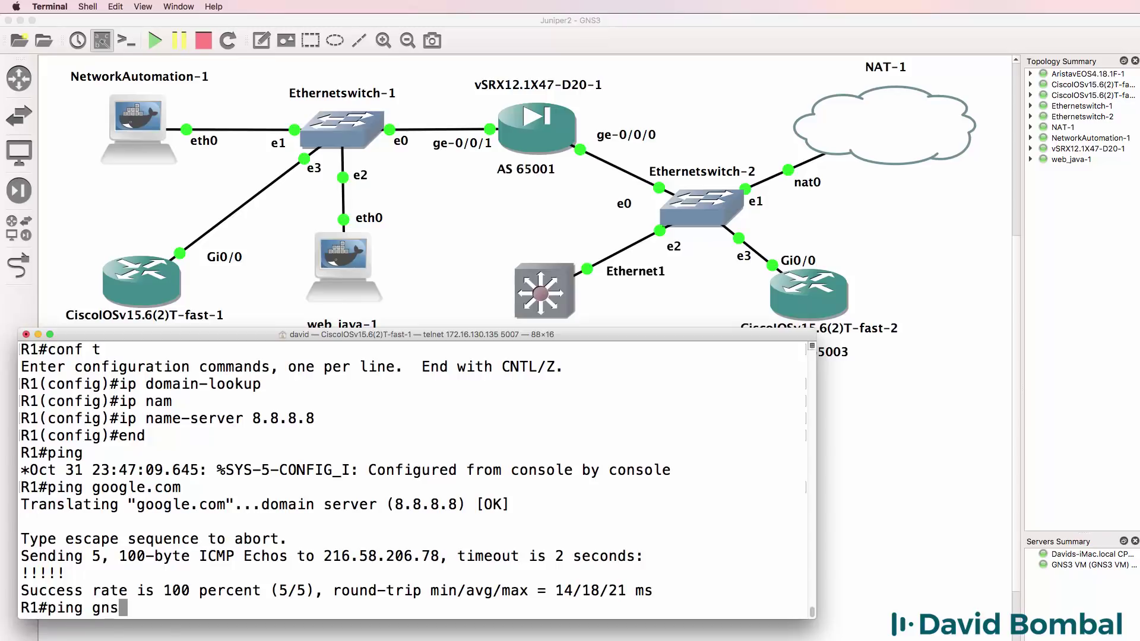
key("Return")
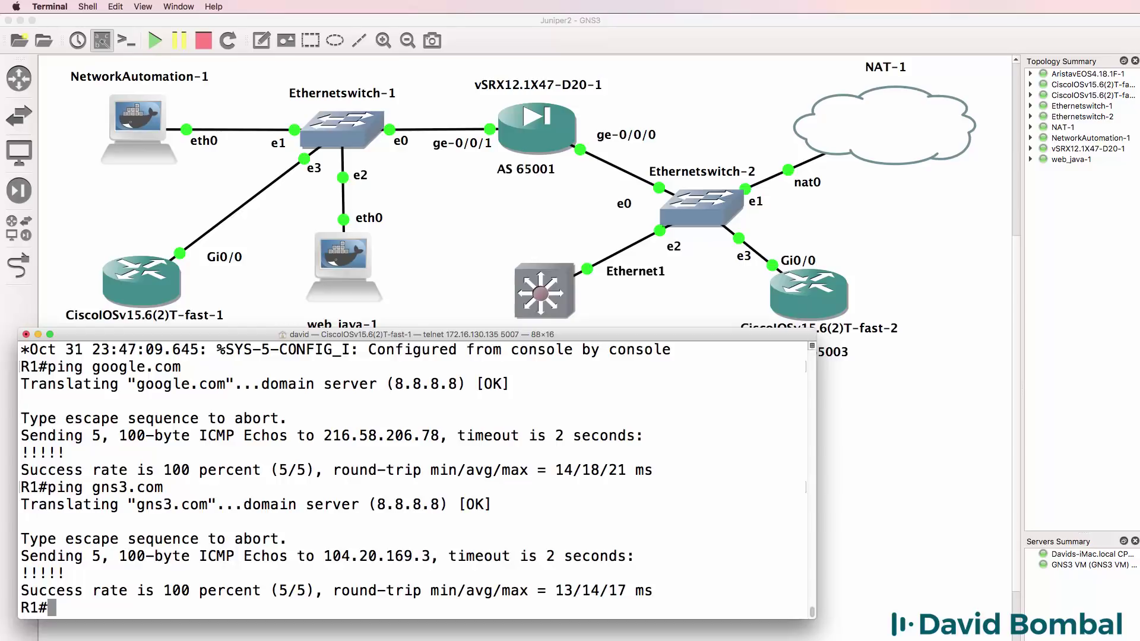
- Review R1's routes (BGP to 2.2.2.2, default via 10.1.1.254), then ping 192.168.1.249
type("sh ip route")
key("Return")
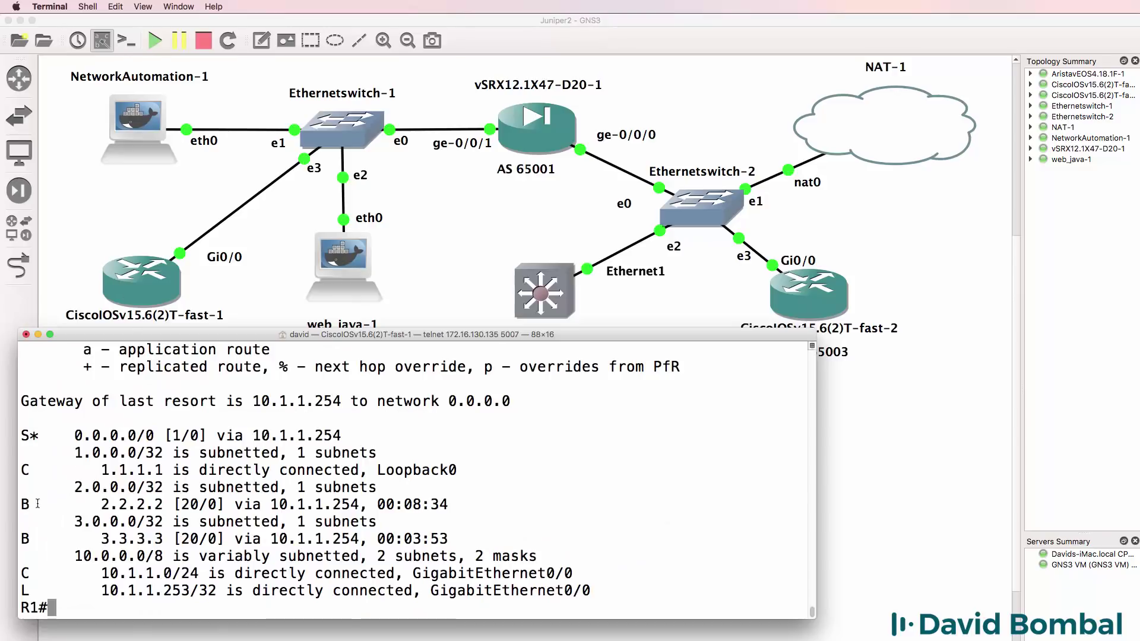
left_click_drag(23, 505, 495, 510)
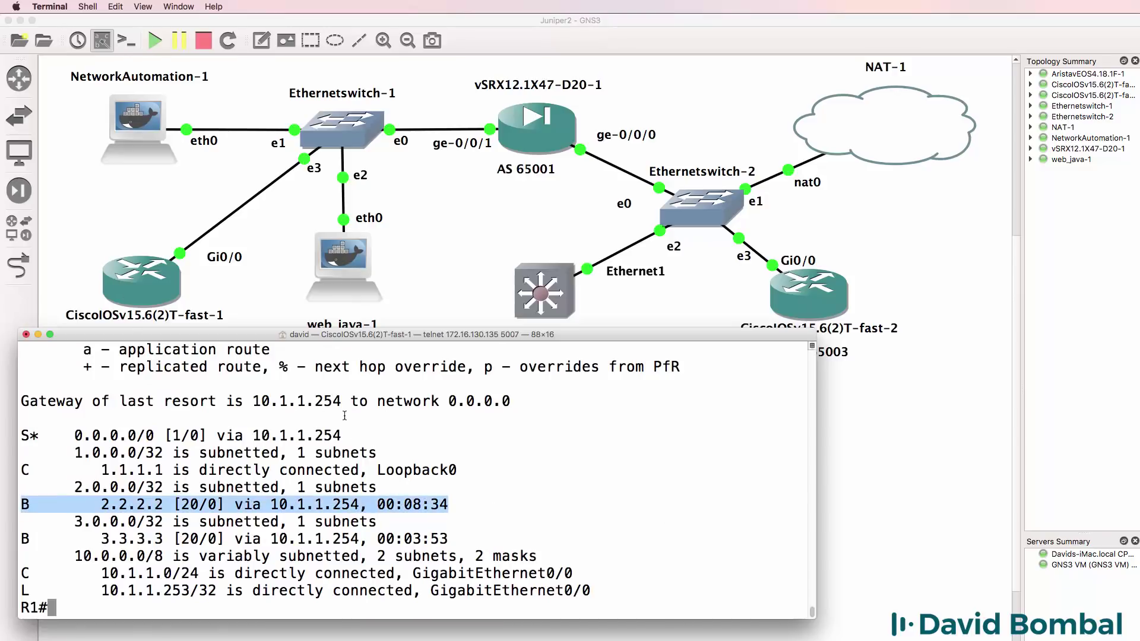
left_click_drag(341, 435, 15, 434)
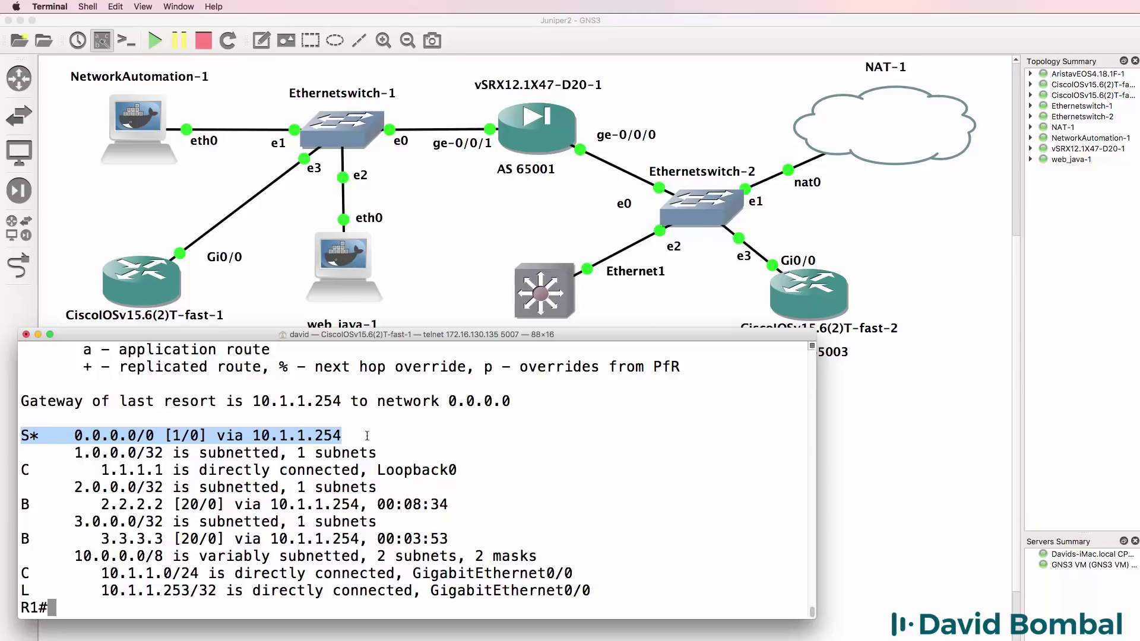
type("ping 192.168.")
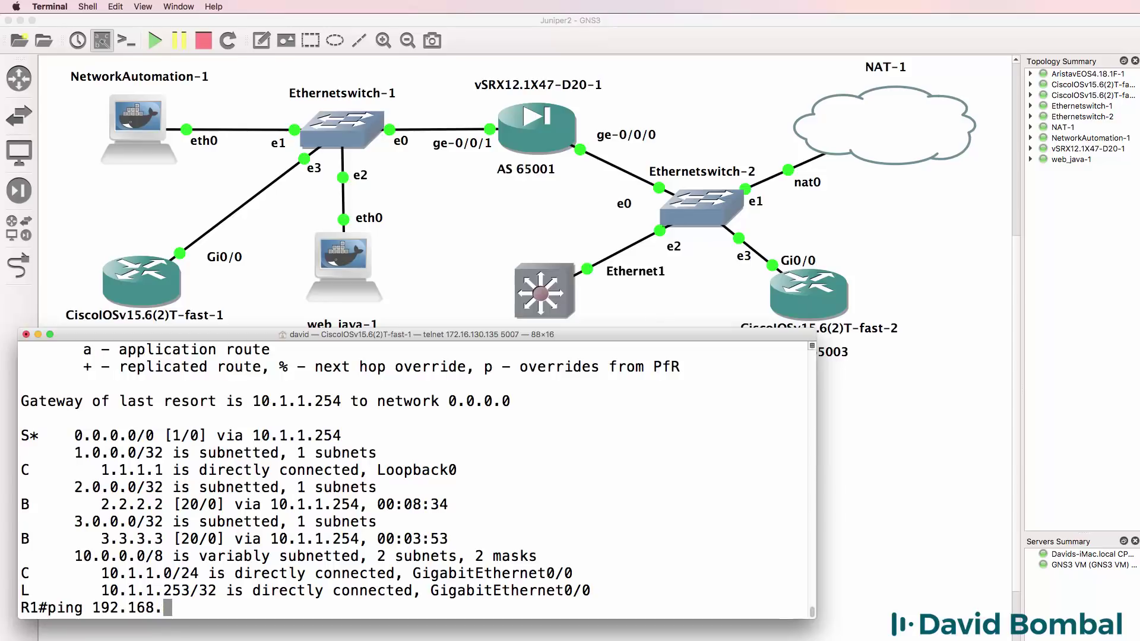
type("1.249")
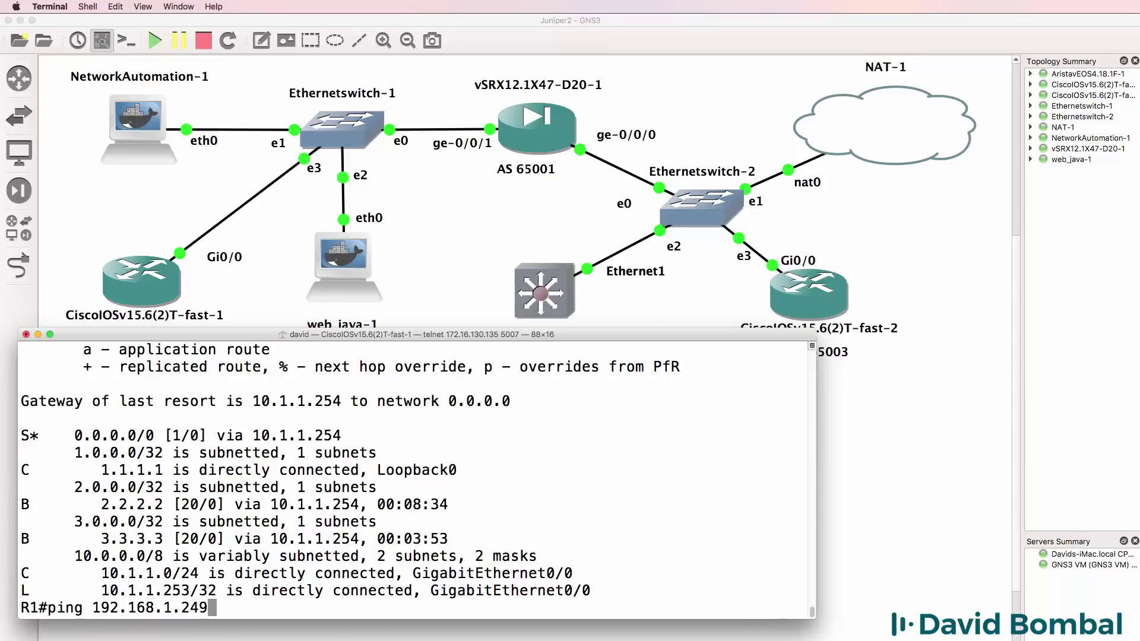
key("Return")
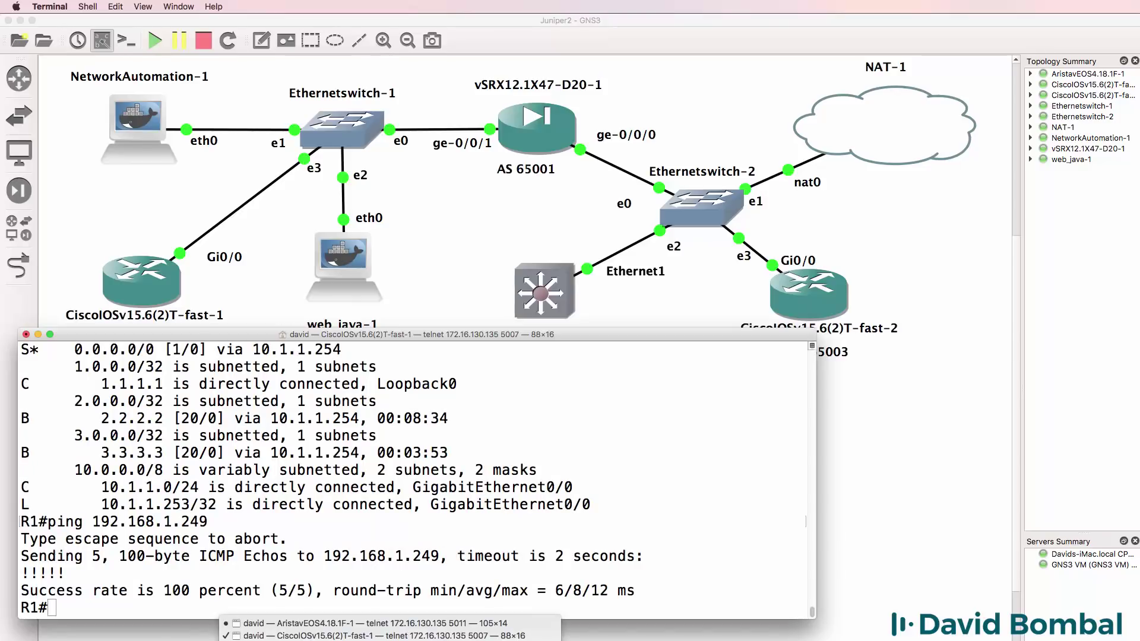
- Telnet from a new Terminal window to 192.168.1.249 and log in with username and password
key("super+n")
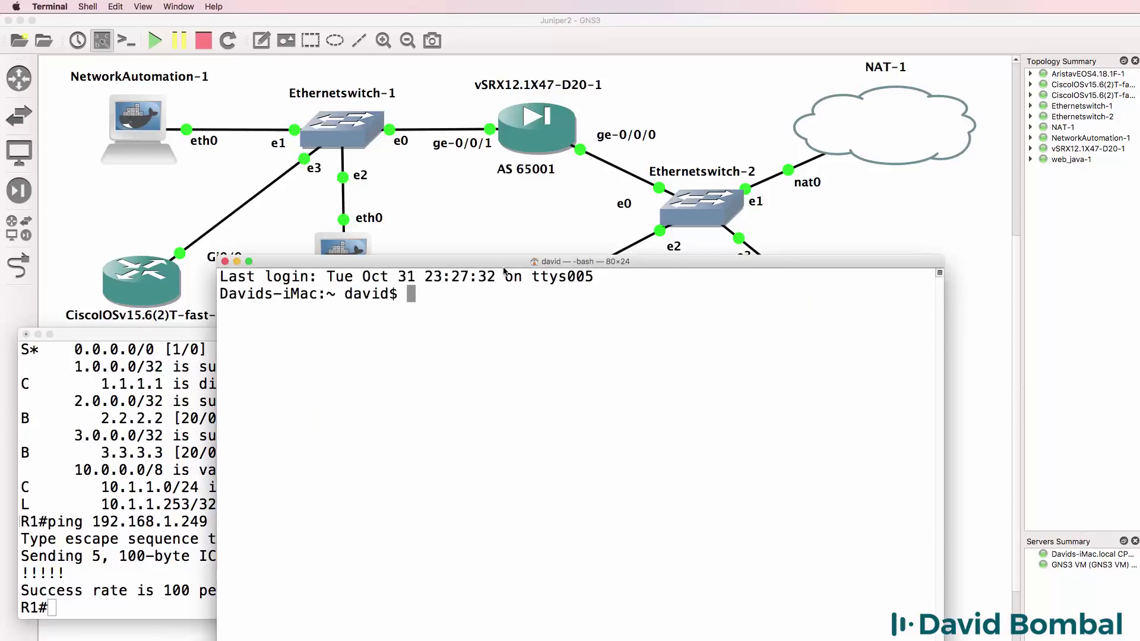
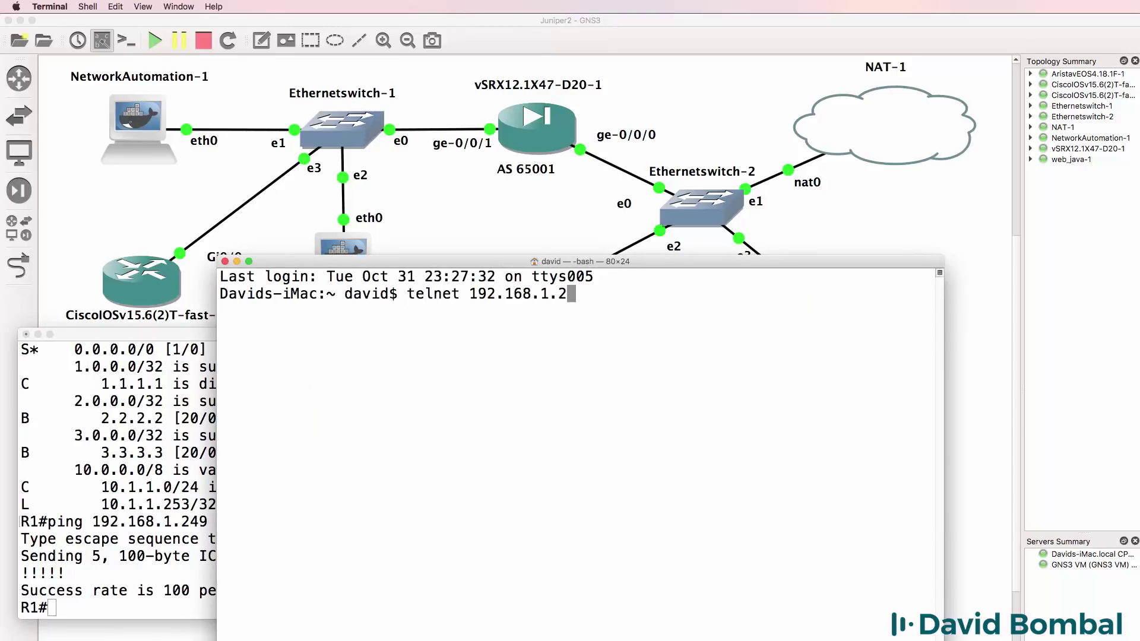
key("Return")
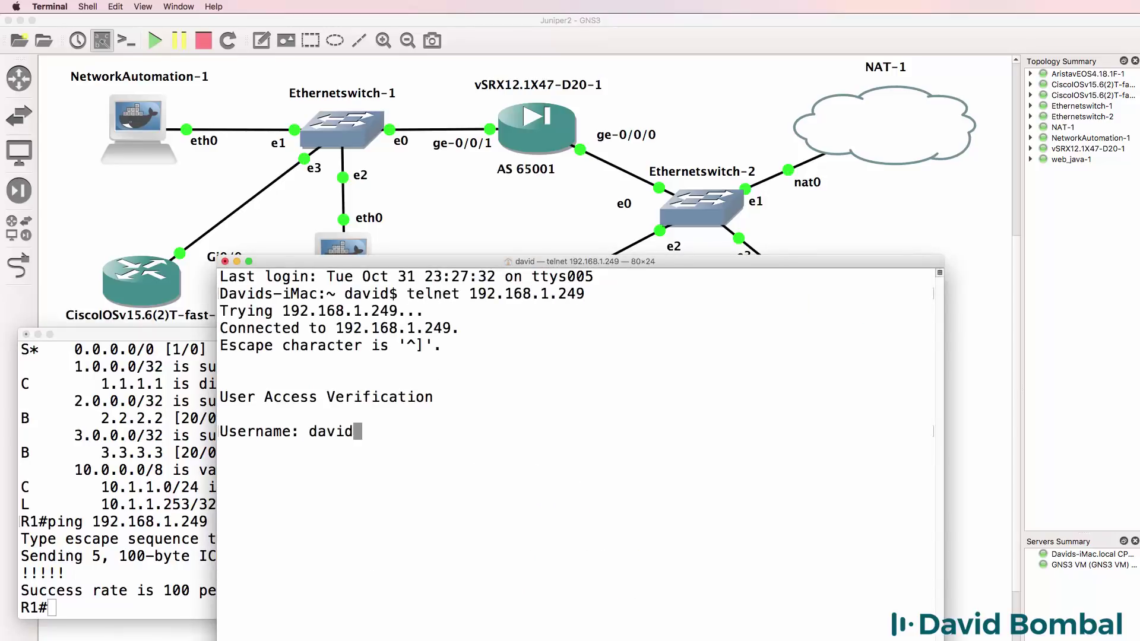
key("Return")
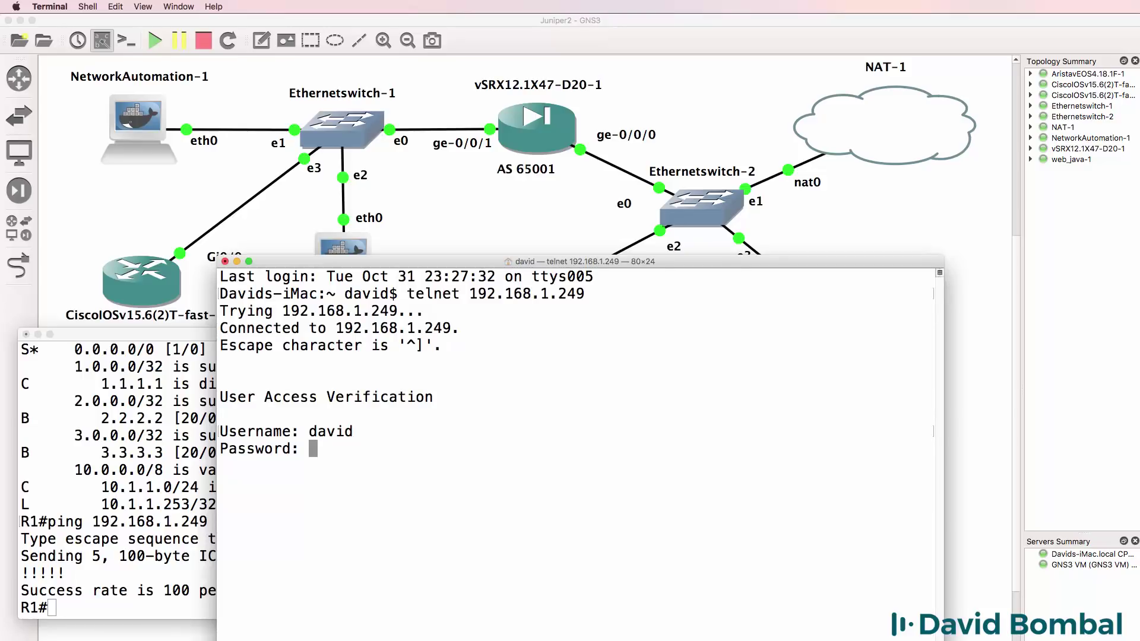
key("Return")
key("Return")
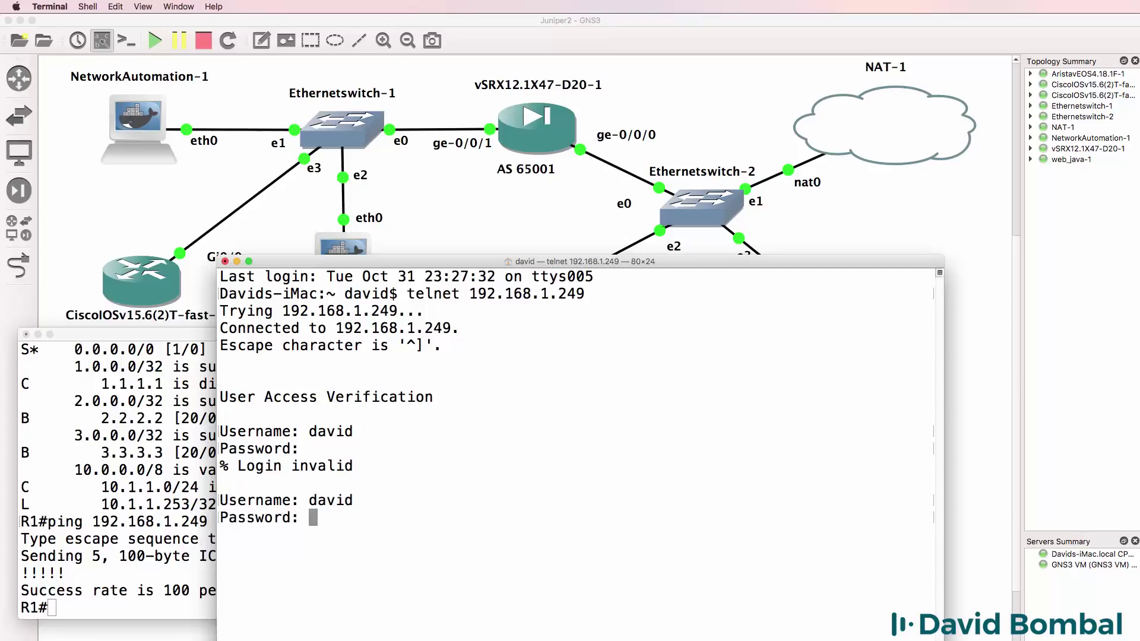
key("Return")
- Turn on ICMP packet debugging with 'debug ip icmp' on the physical router
type("debug i")
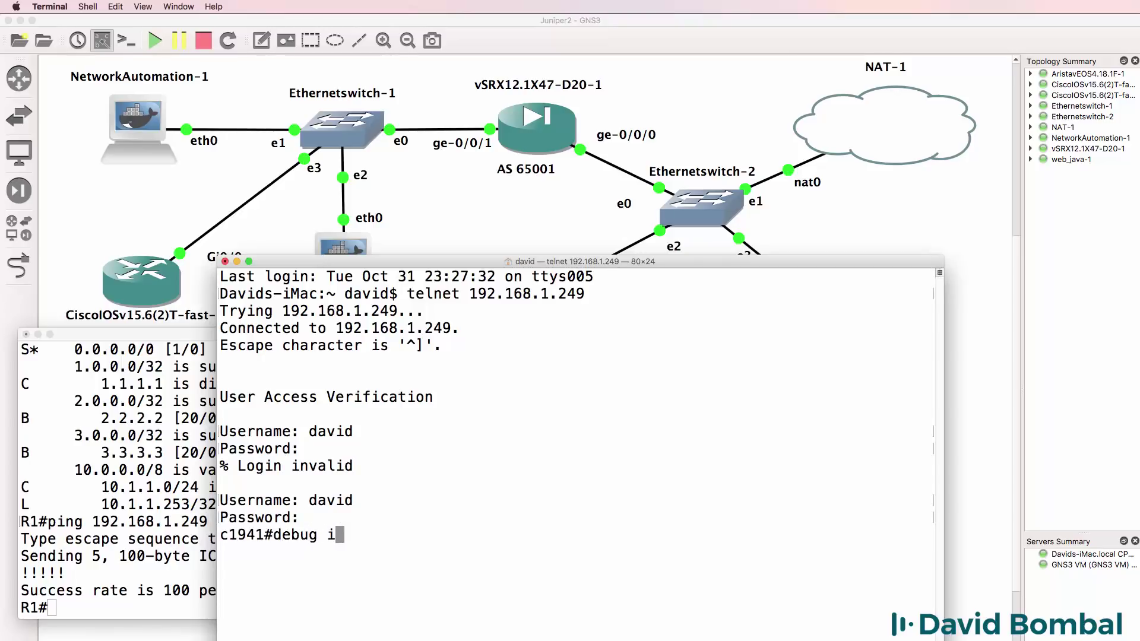
type("p icmp")
key("Return")
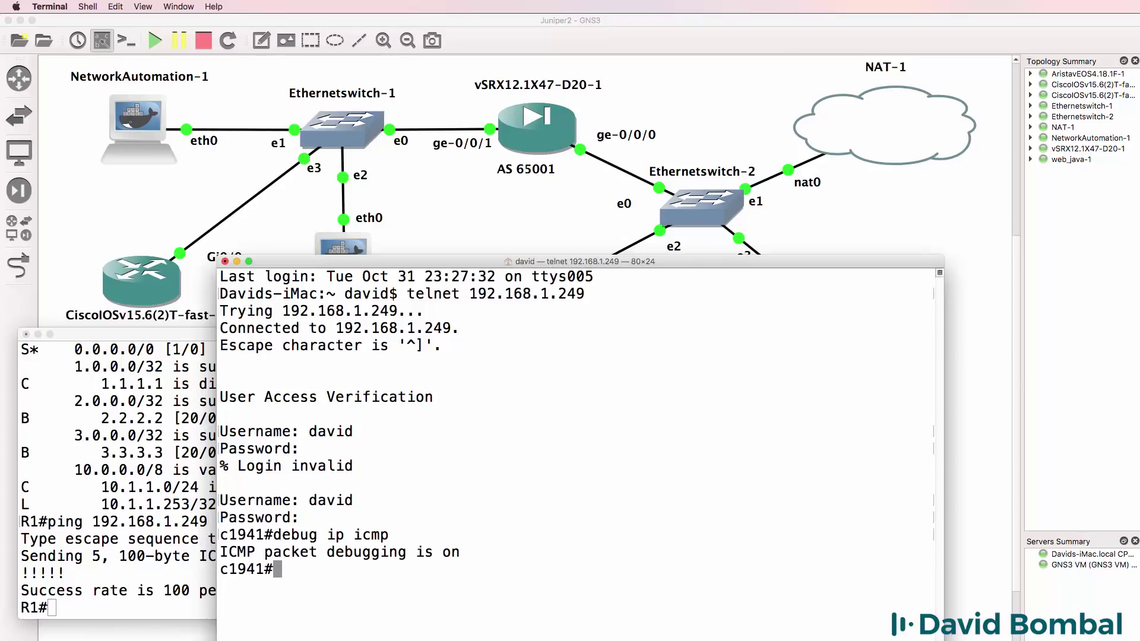
left_click_drag(639, 255, 832, 200)
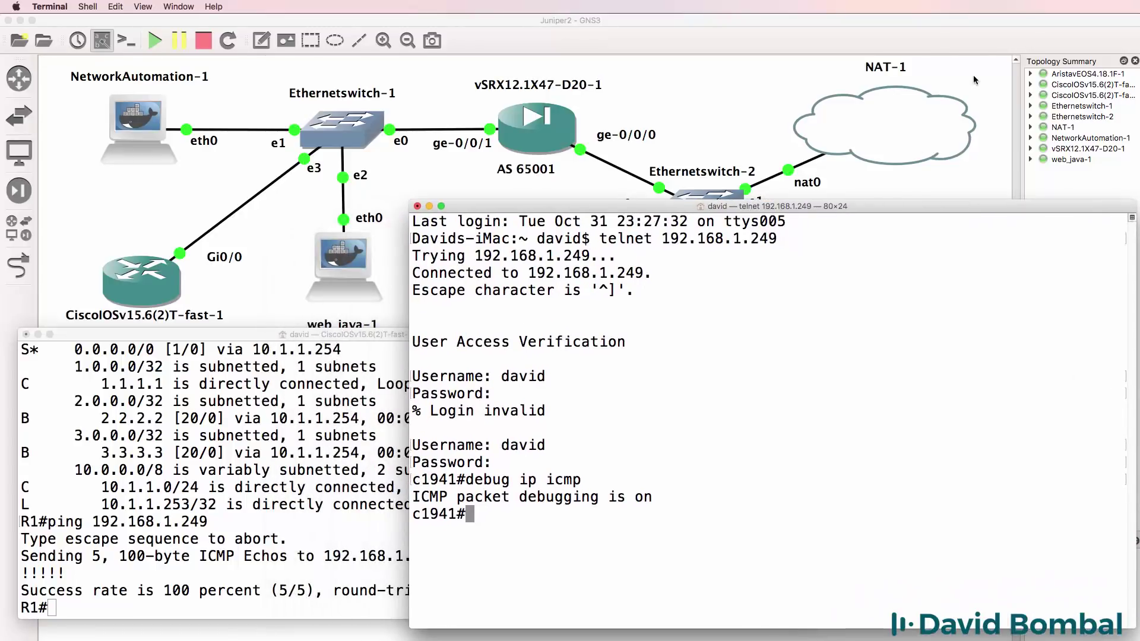
- Enable terminal monitor in the telnet session and rerun R1's ping to 192.168.1.249
left_click(86, 523)
key("Up")
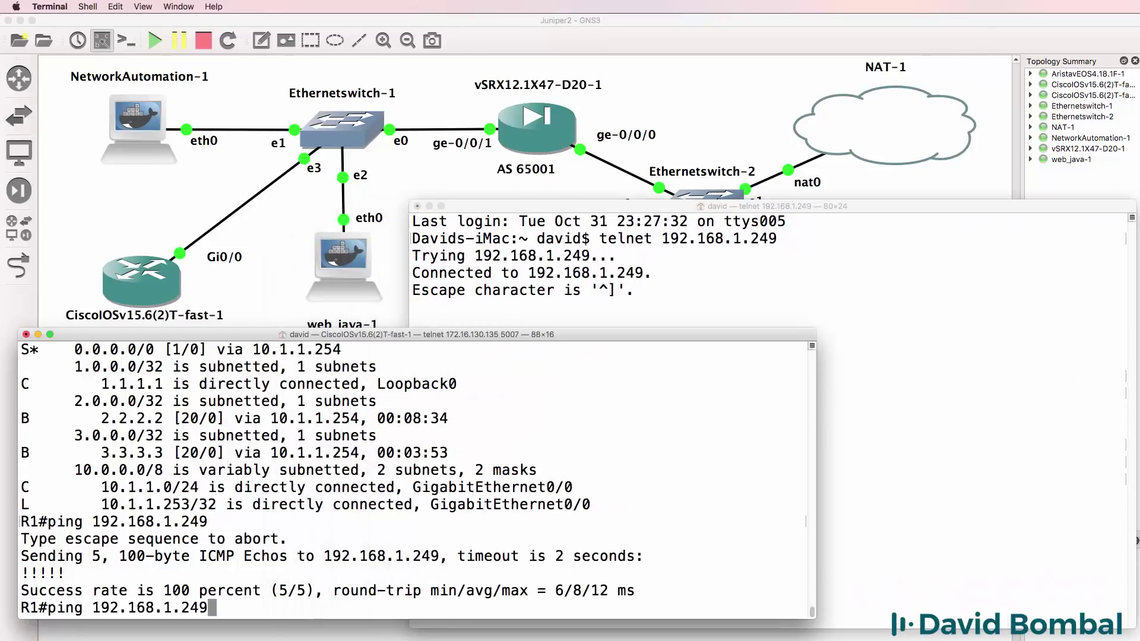
key("Return")
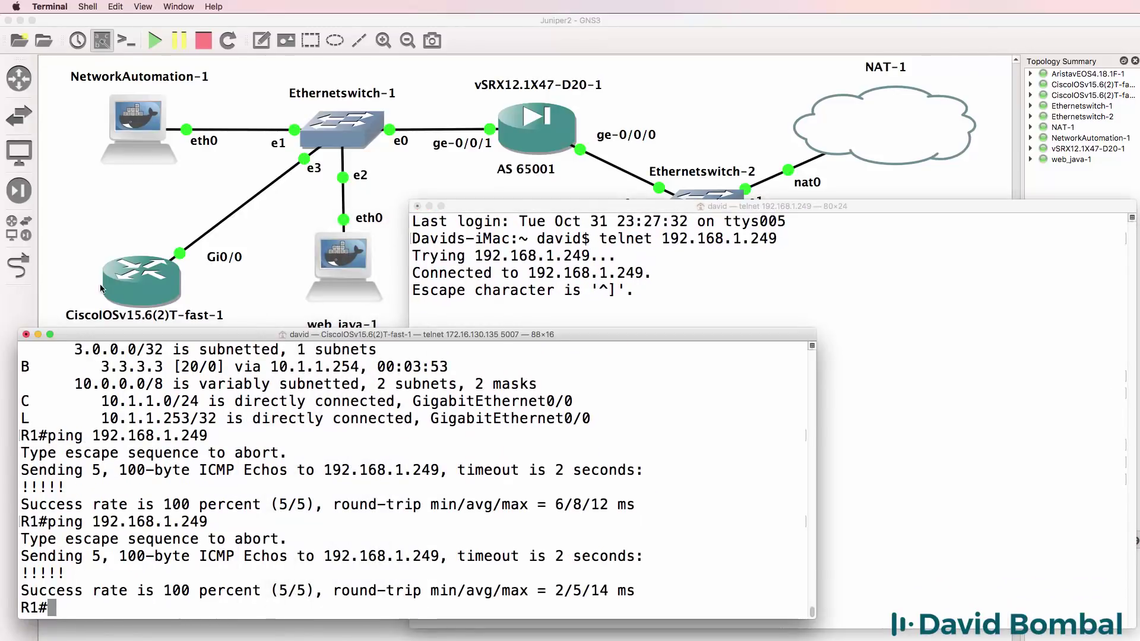
left_click(538, 261)
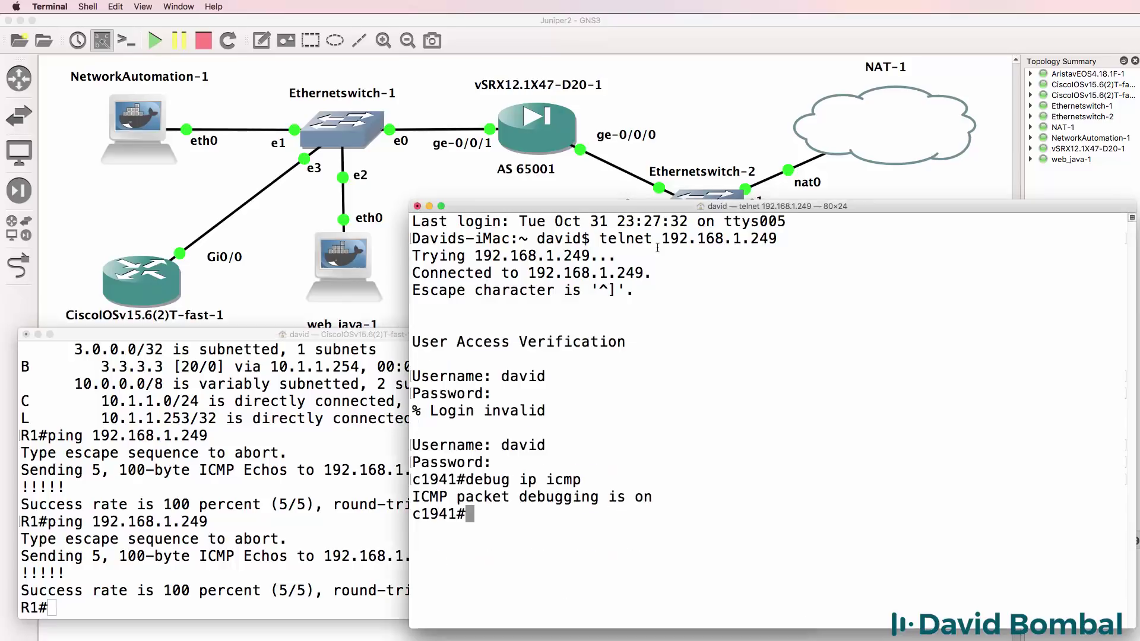
type("term mon")
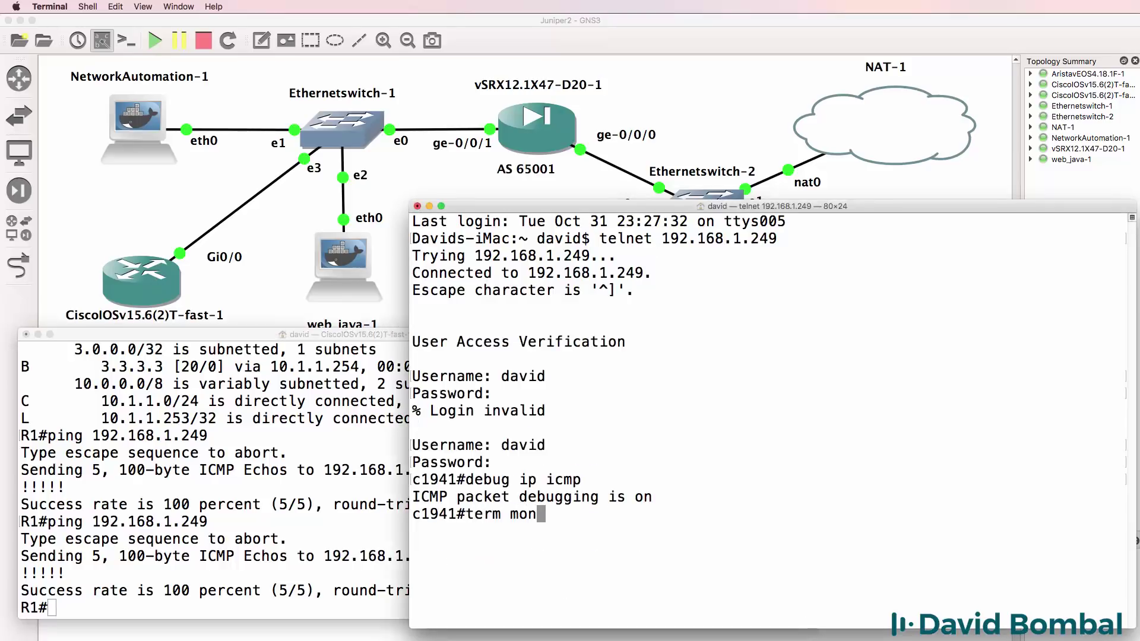
key("Return")
left_click(291, 440)
key("Up")
key("Return")
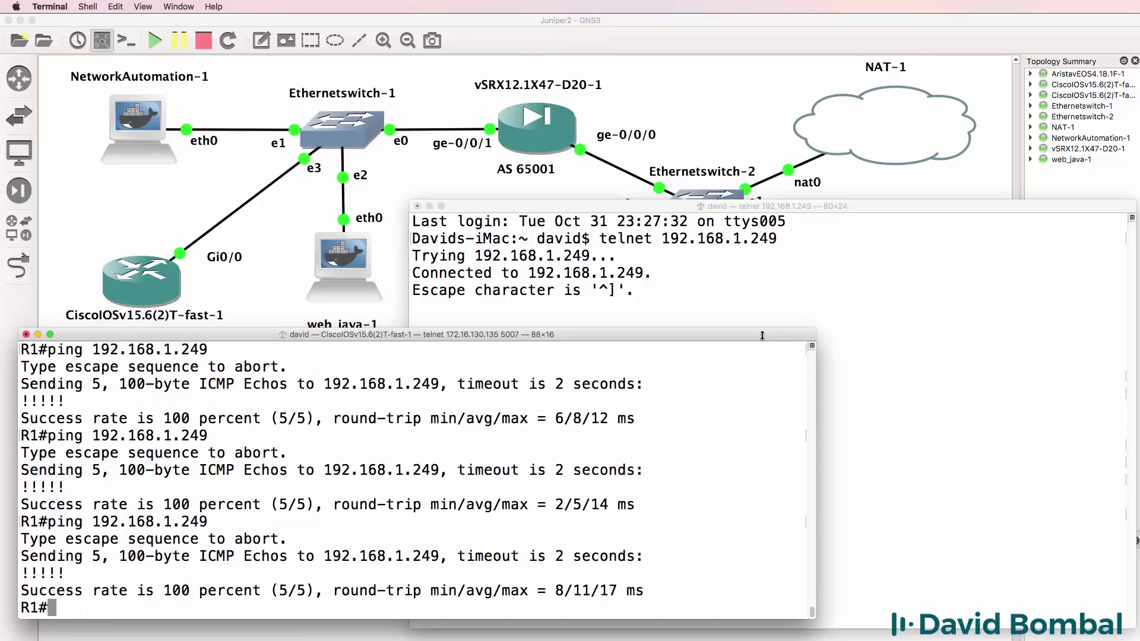
- Review the five ICMP echo-reply debug entries sent to 192.168.1.31
left_click(760, 287)
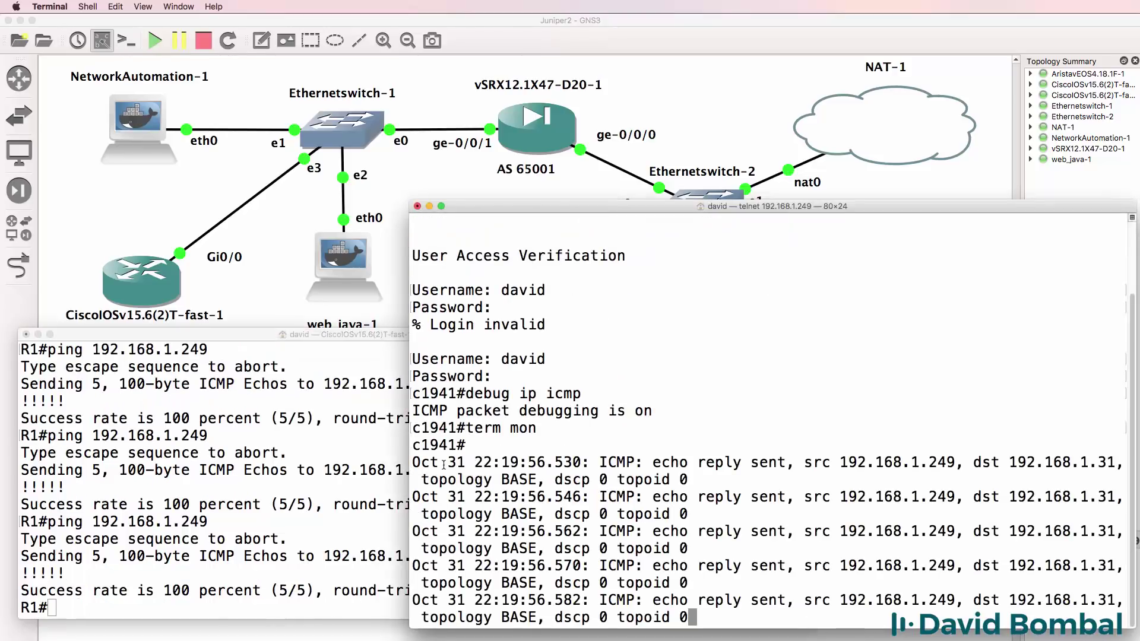
left_click_drag(471, 452, 413, 449)
left_click_drag(631, 455, 698, 619)
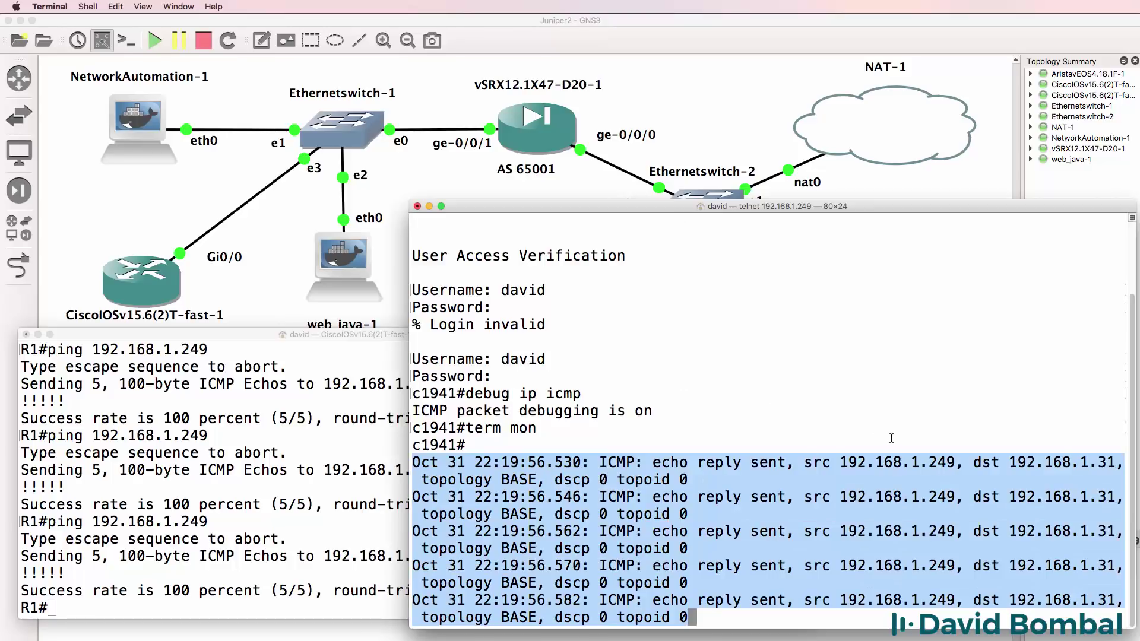
left_click(977, 461)
left_click_drag(1013, 463, 1123, 466)
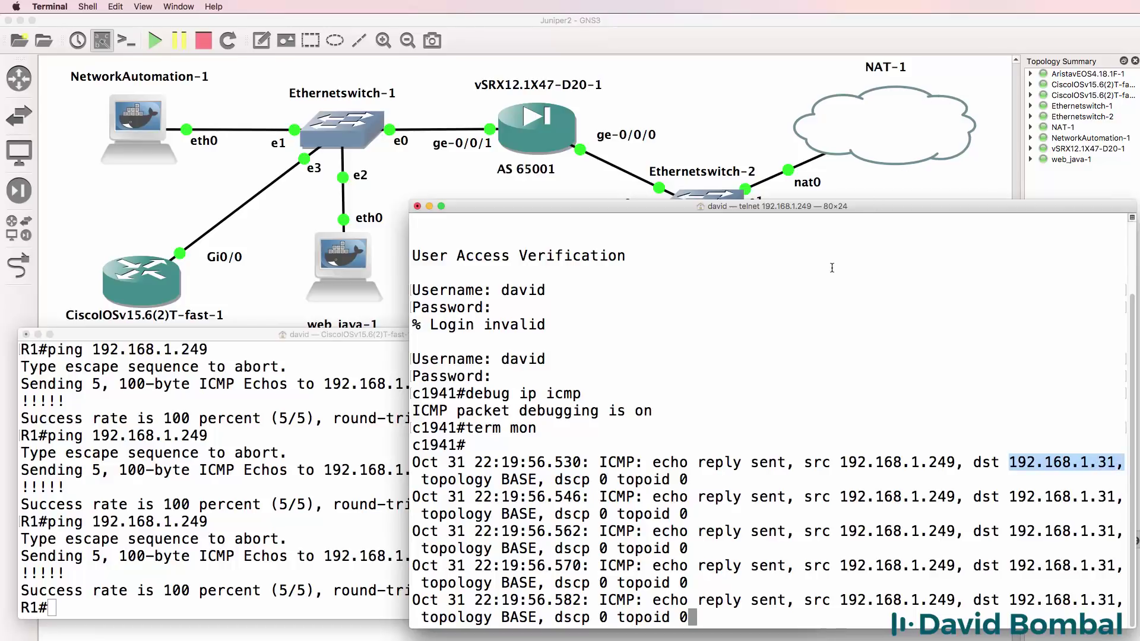
key("Return")
- Show the GNS3 topology, then turn off all debugging on the physical router with 'un all'
left_click(87, 479)
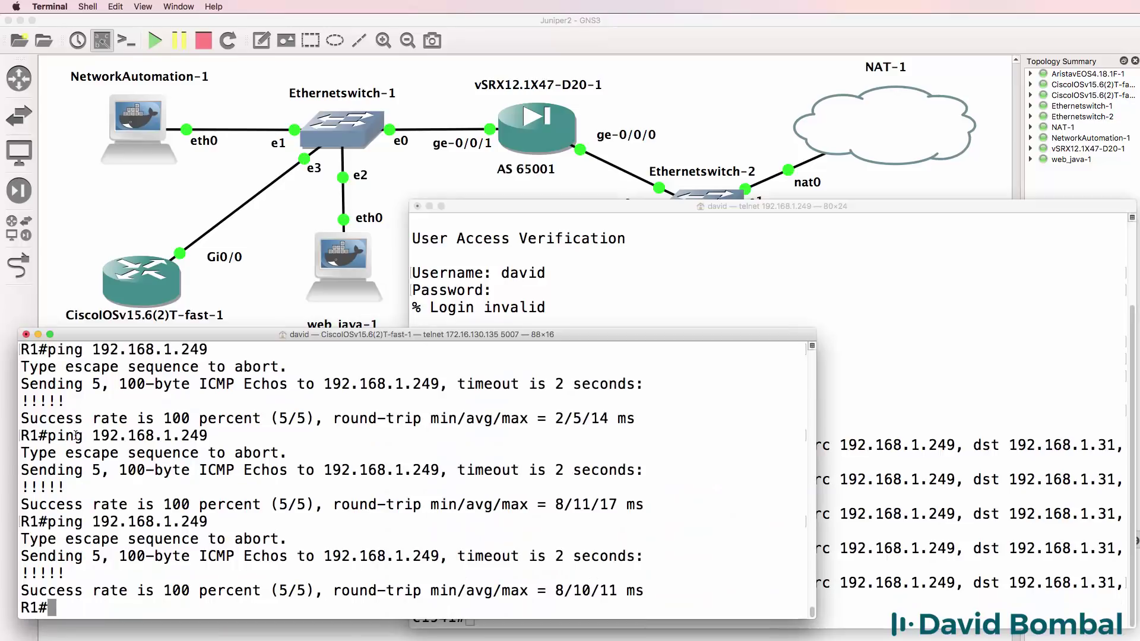
left_click(525, 123)
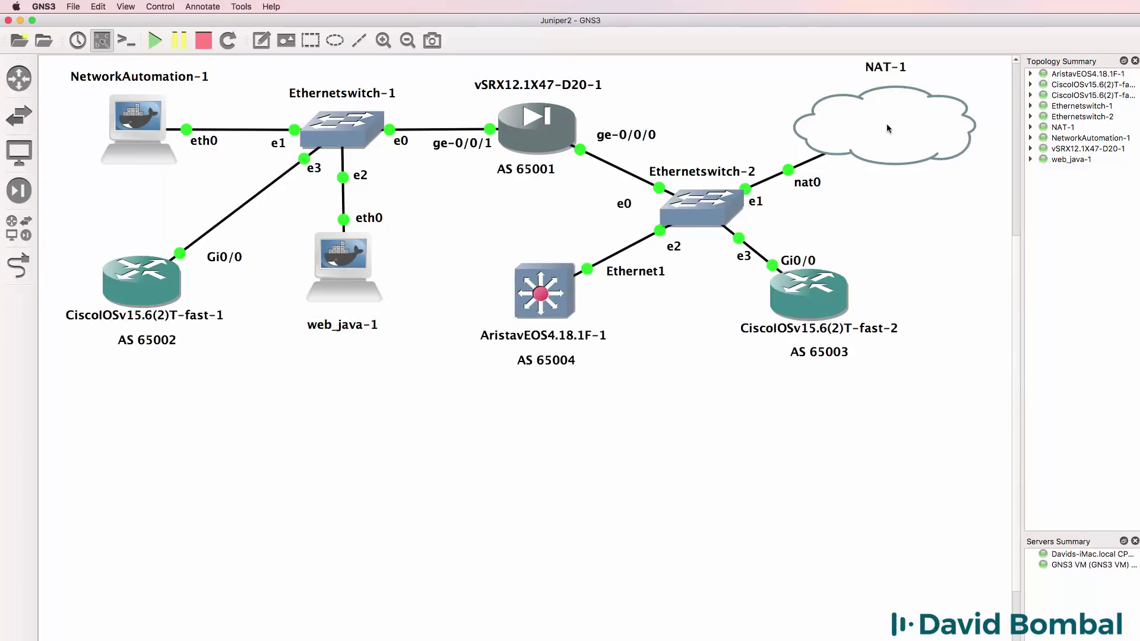
key("super+Tab")
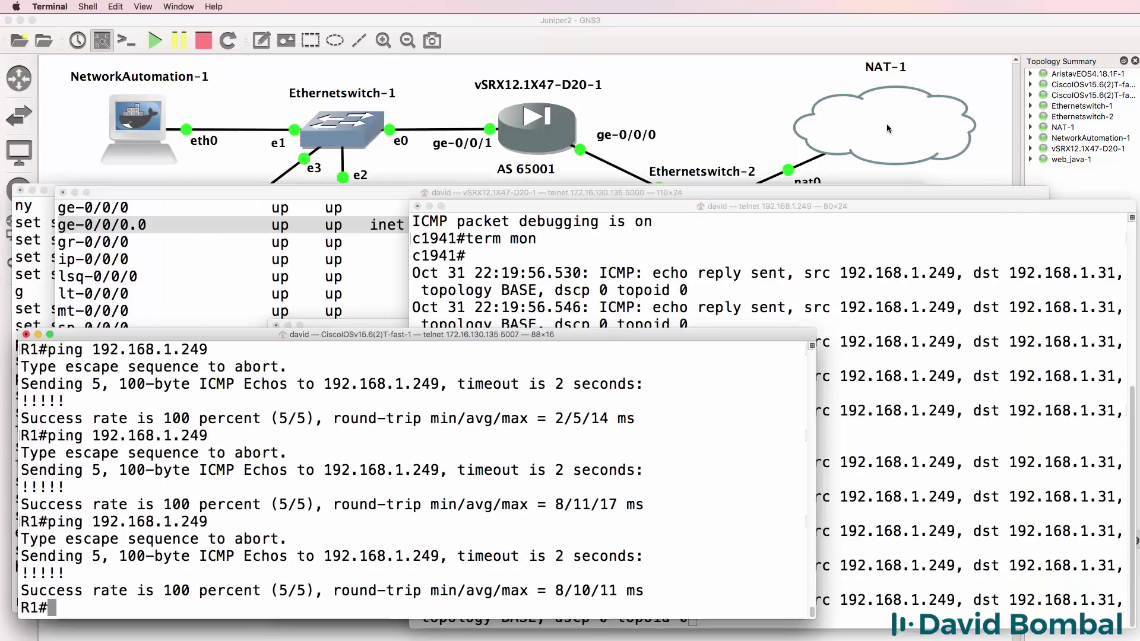
left_click(804, 242)
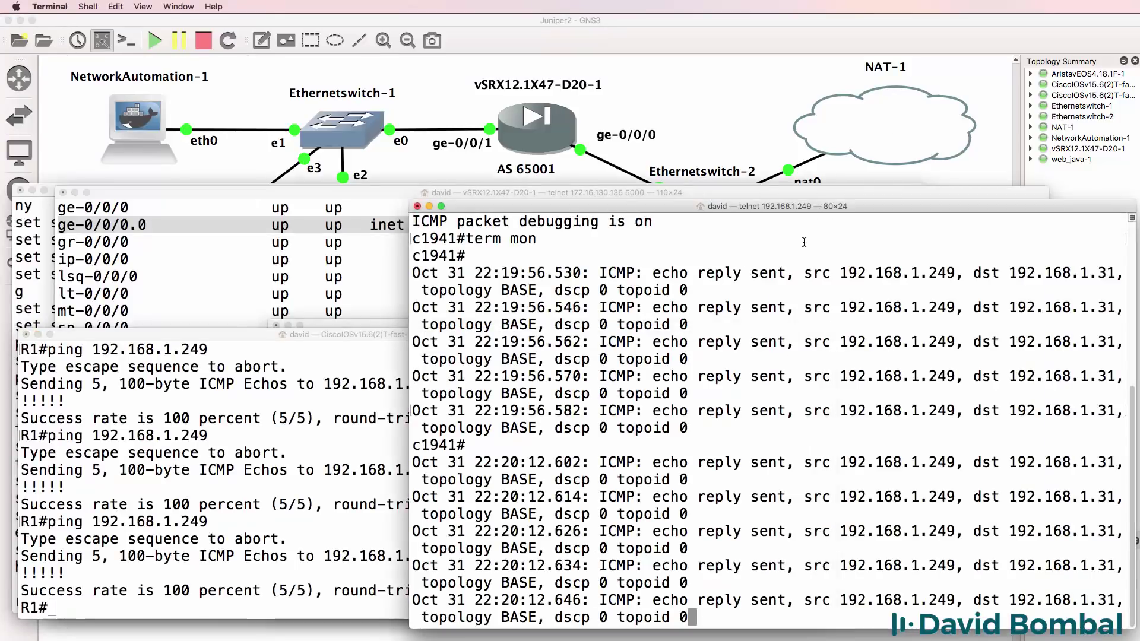
key("Return")
key("Return")
key("Return")
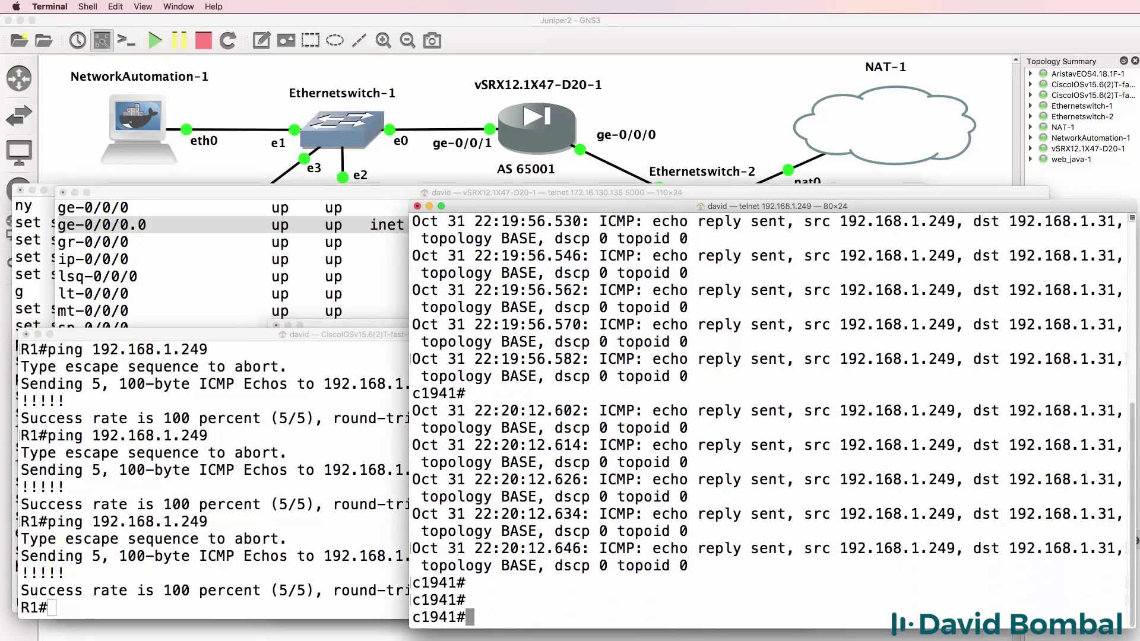
type("un all")
key("Return")
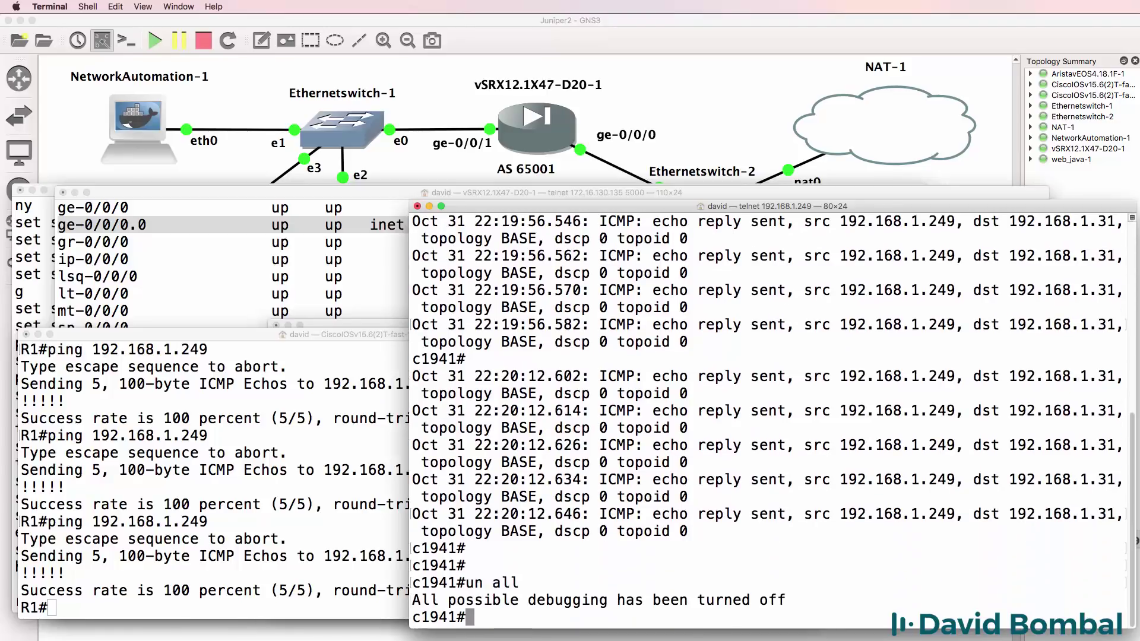
left_click(528, 21)
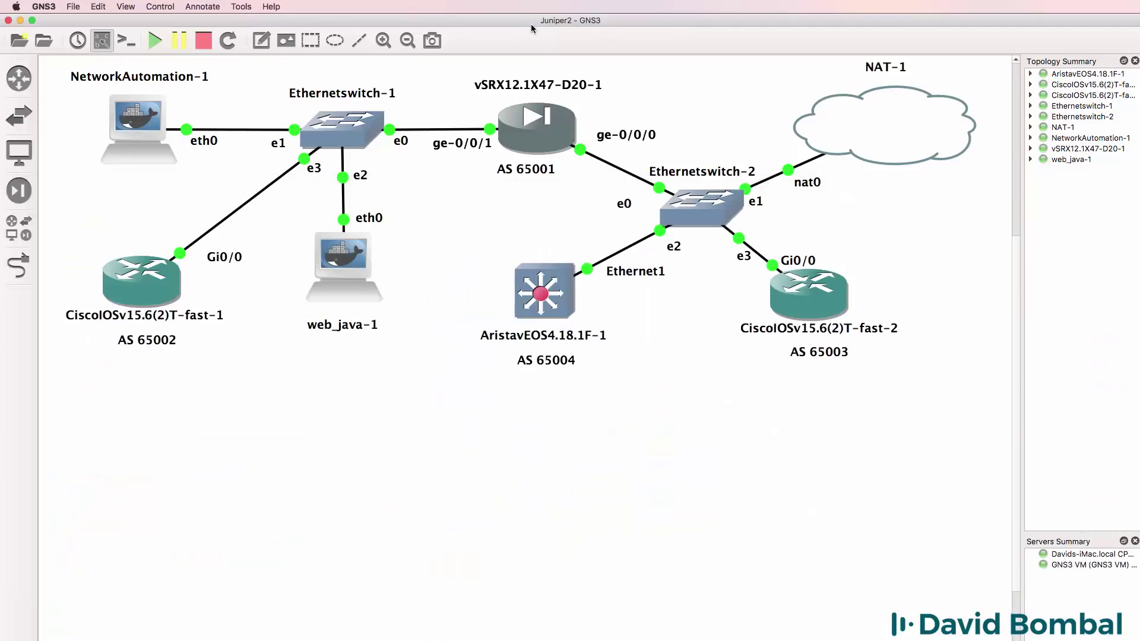